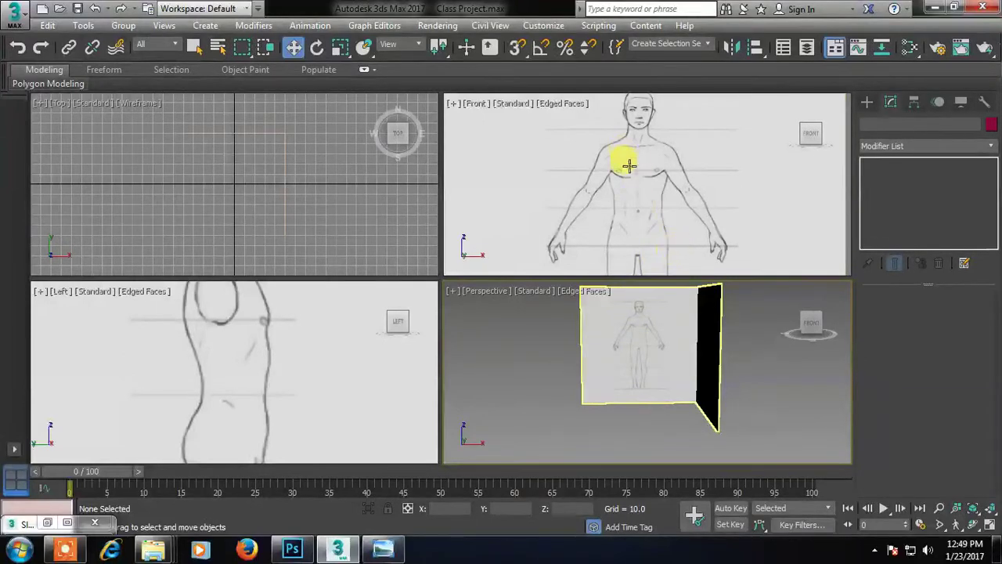
Step: Create a box over one side of the reference figure's torso in the front view, about 7.1 long, 7.1 wide and -5.6 high
{"action": "left_click", "coordinate": [768, 233]}
{"action": "left_click", "coordinate": [867, 102]}
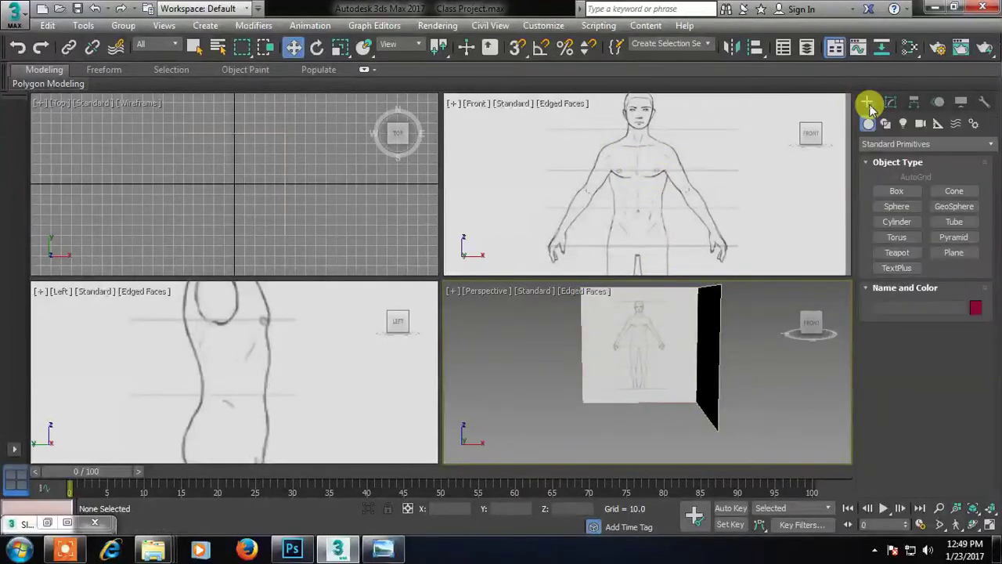
{"action": "left_click", "coordinate": [894, 191]}
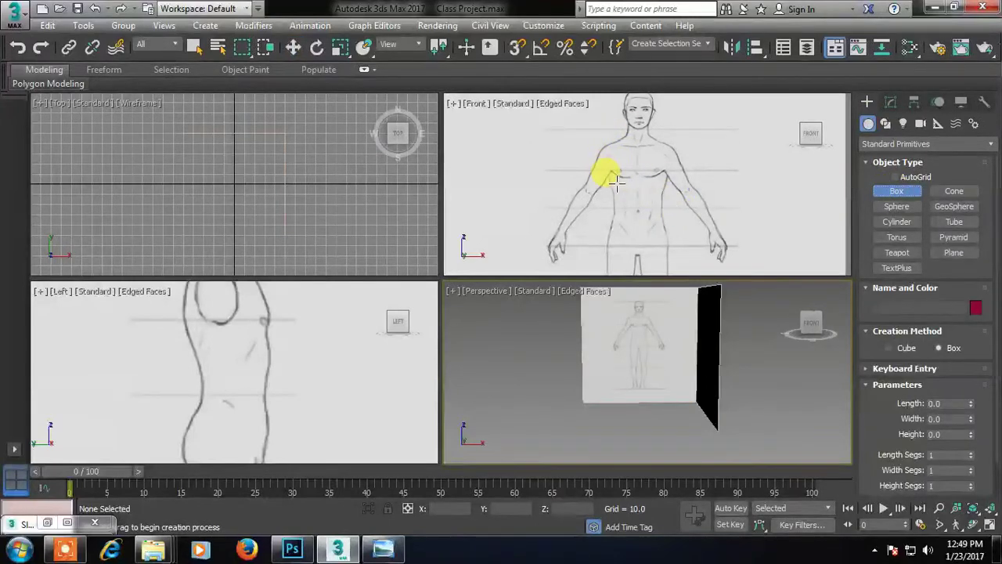
{"action": "scroll", "coordinate": [619, 183], "scroll_direction": "up", "scroll_amount": 5}
{"action": "scroll", "coordinate": [614, 180], "scroll_direction": "down", "scroll_amount": 3}
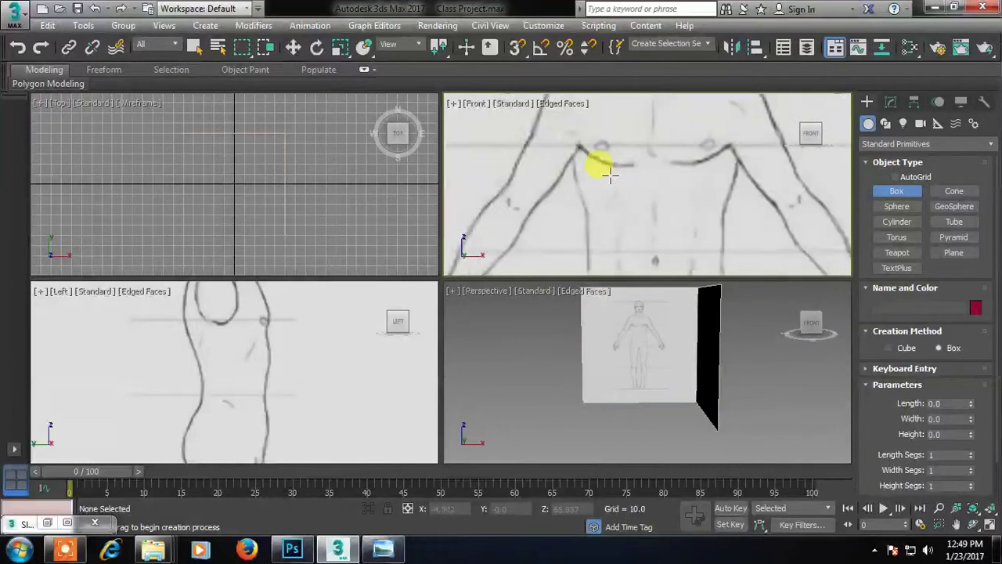
{"action": "scroll", "coordinate": [599, 167], "scroll_direction": "down", "scroll_amount": 2}
{"action": "left_click_drag", "start_coordinate": [583, 155], "coordinate": [624, 197]}
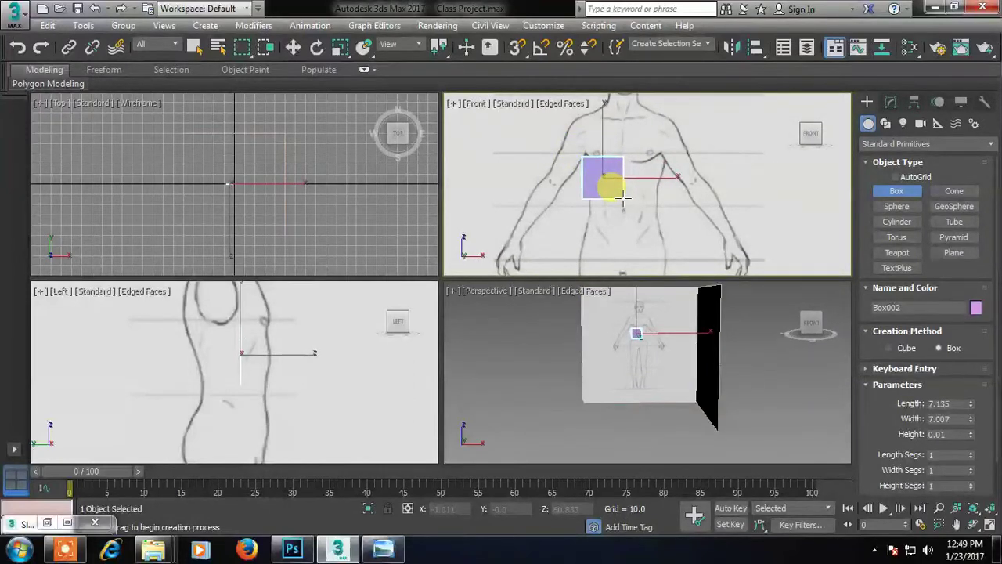
{"action": "left_click_drag", "start_coordinate": [624, 196], "coordinate": [618, 195]}
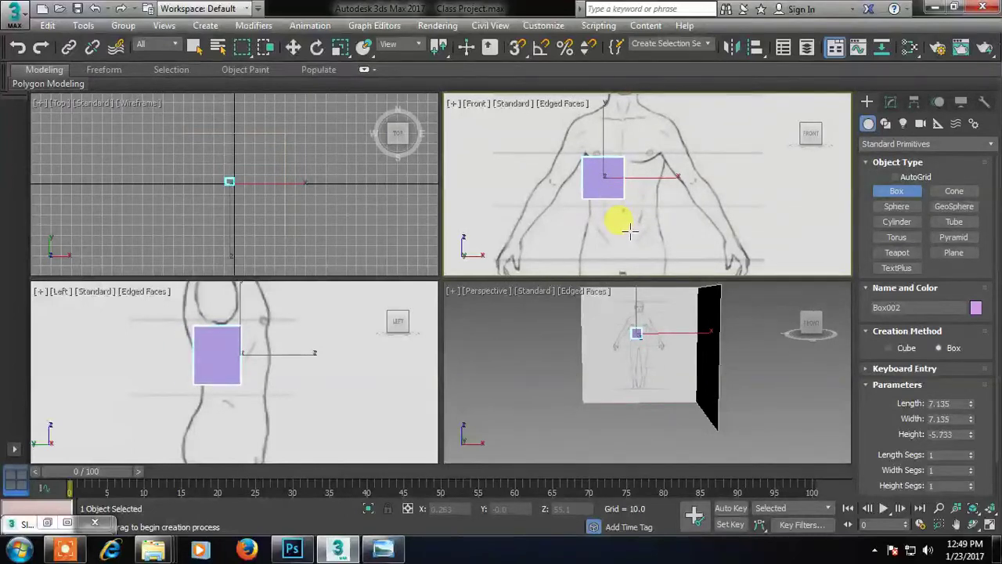
{"action": "left_click", "coordinate": [630, 229]}
{"action": "middle_click_drag", "start_coordinate": [626, 348], "coordinate": [663, 352], "text": "alt"}
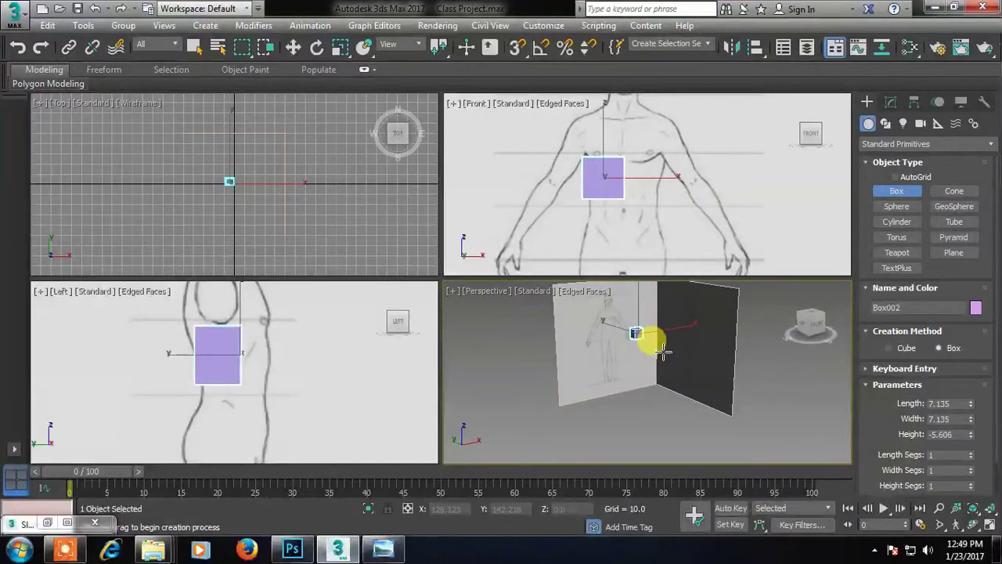
Step: Move the box along its depth in the left view to fit within the torso's side outline
{"action": "left_click", "coordinate": [609, 194]}
{"action": "left_click", "coordinate": [579, 246]}
{"action": "left_click", "coordinate": [600, 115]}
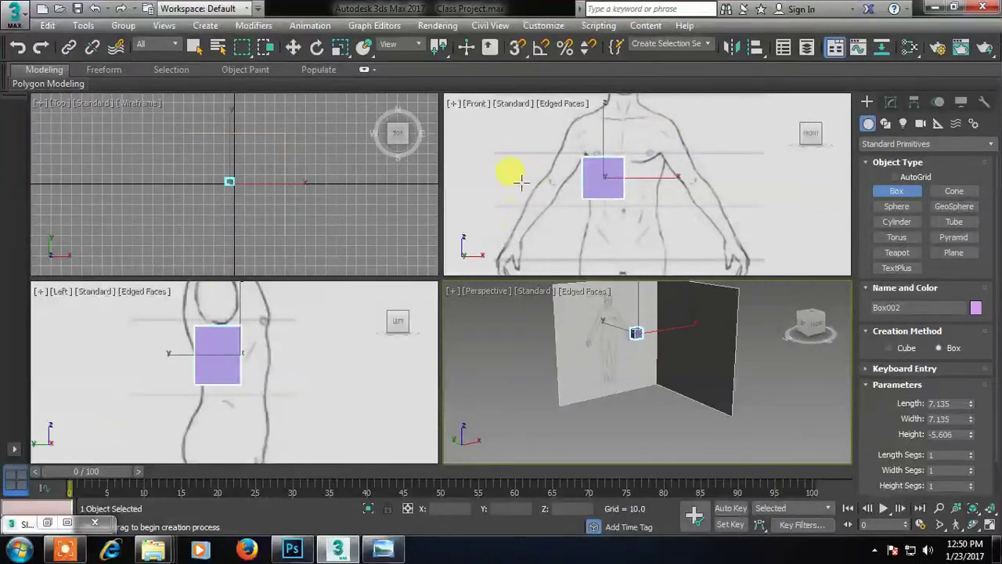
{"action": "right_click", "coordinate": [630, 164]}
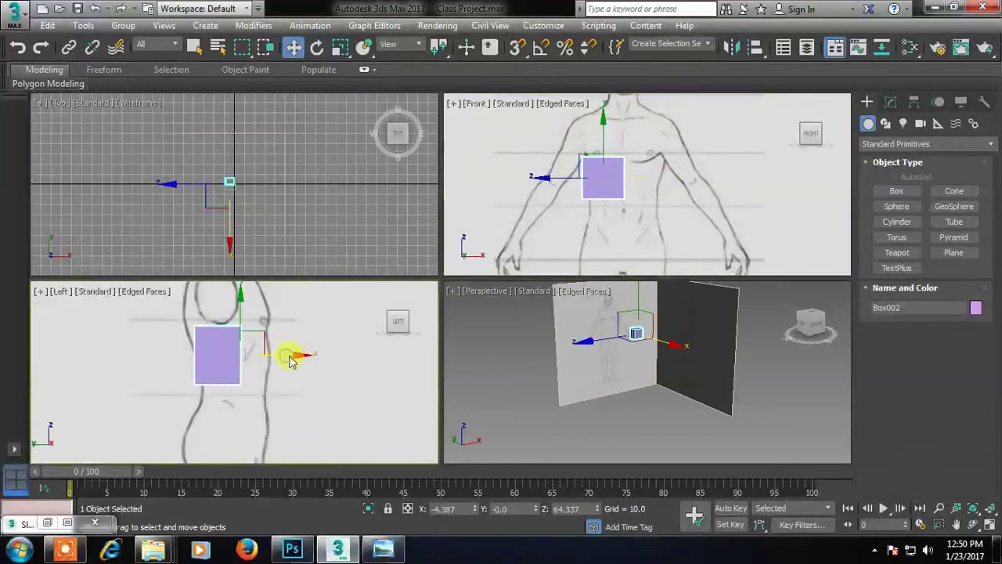
{"action": "right_click", "coordinate": [304, 319]}
{"action": "left_click", "coordinate": [279, 358]}
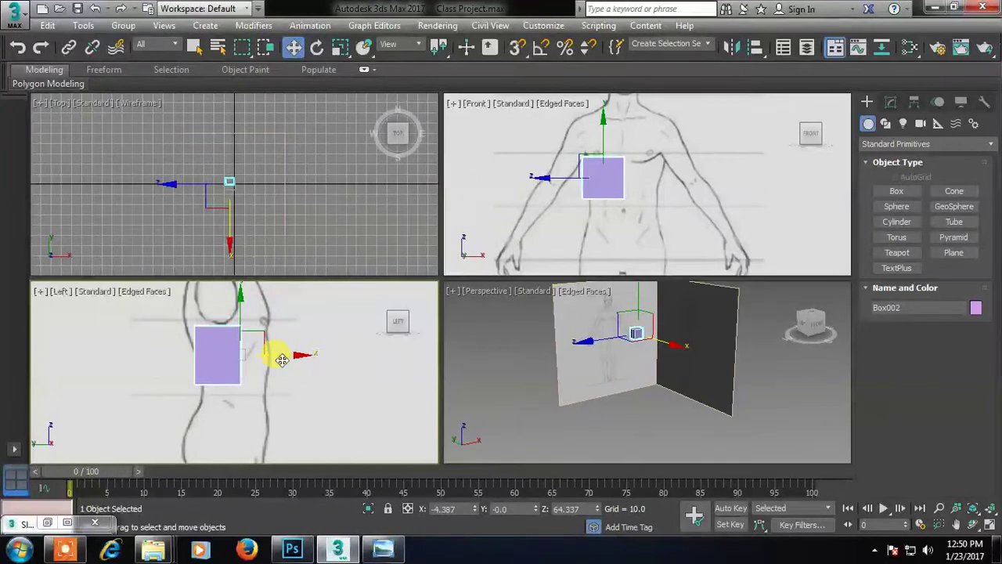
{"action": "left_click_drag", "start_coordinate": [282, 357], "coordinate": [290, 383]}
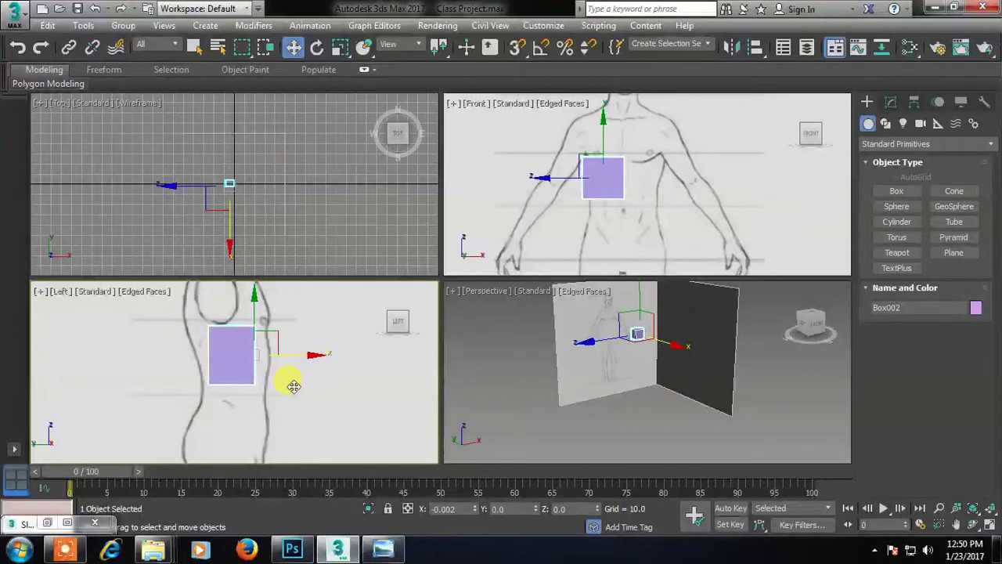
Step: Convert the torso box to an Editable Poly
{"action": "left_click", "coordinate": [607, 180]}
{"action": "right_click", "coordinate": [601, 176]}
{"action": "mouse_move", "coordinate": [711, 333]}
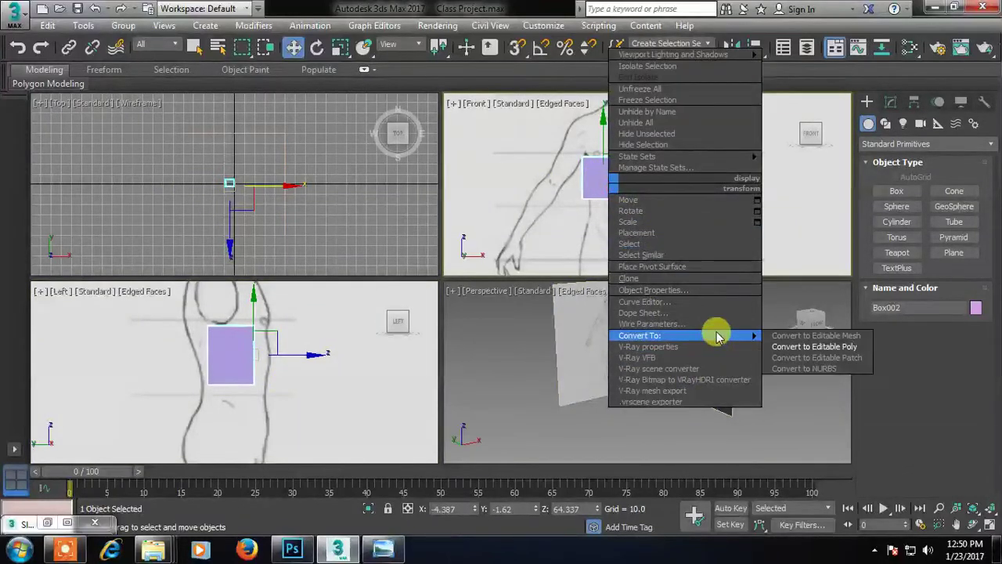
{"action": "left_click", "coordinate": [838, 347]}
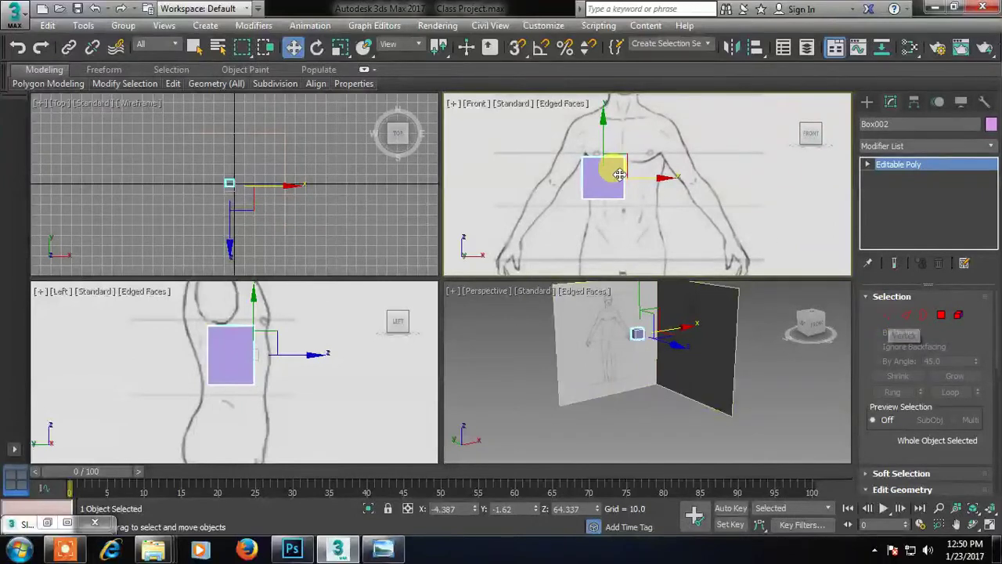
Step: Delete the converted torso box
{"action": "left_click", "coordinate": [655, 400]}
{"action": "left_click", "coordinate": [605, 190]}
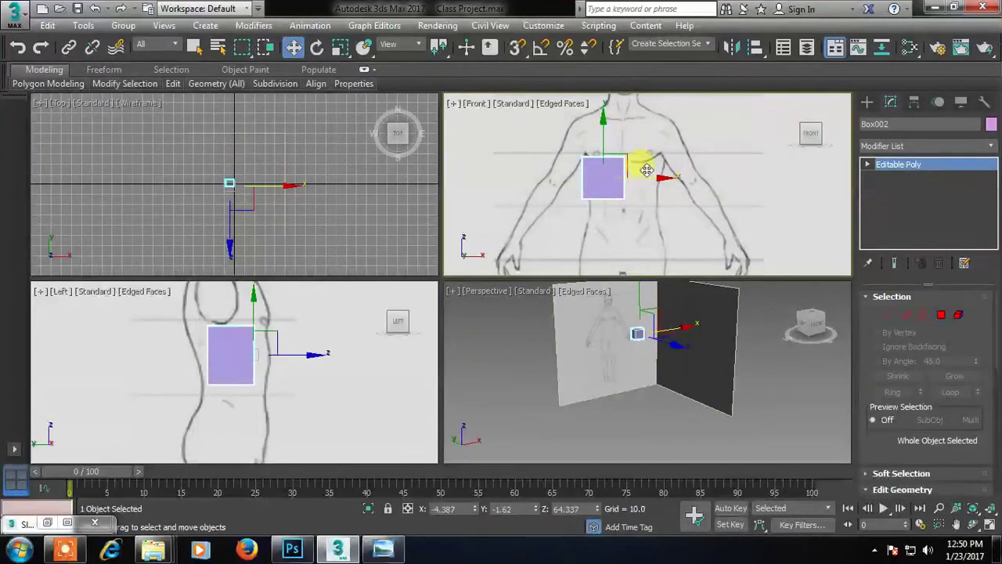
{"action": "key", "text": "Delete"}
Step: Create a box below the armpit on one half of the front-view torso, about 7.9 long, 7.3 wide and -6.8 high
{"action": "left_click", "coordinate": [867, 101]}
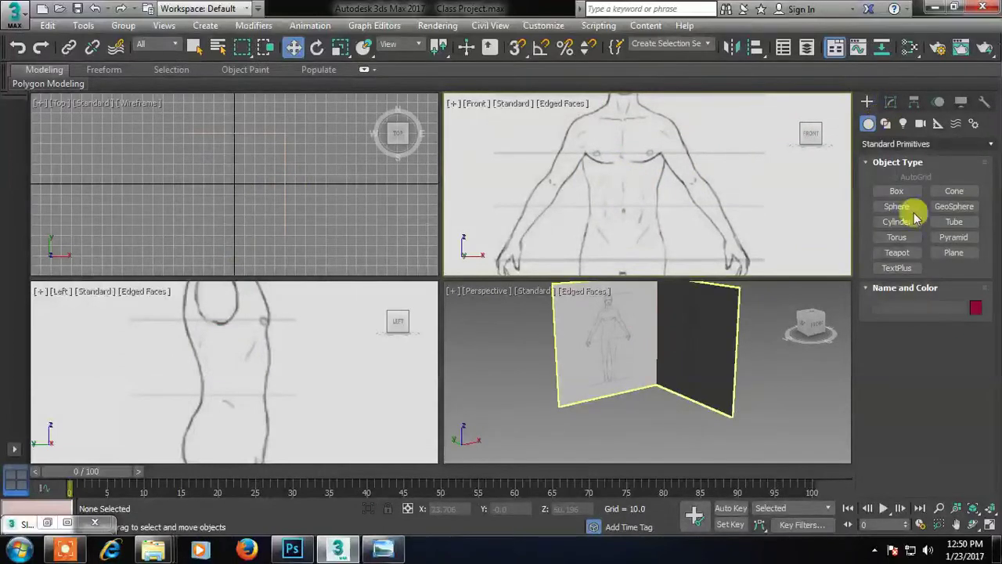
{"action": "left_click", "coordinate": [897, 192]}
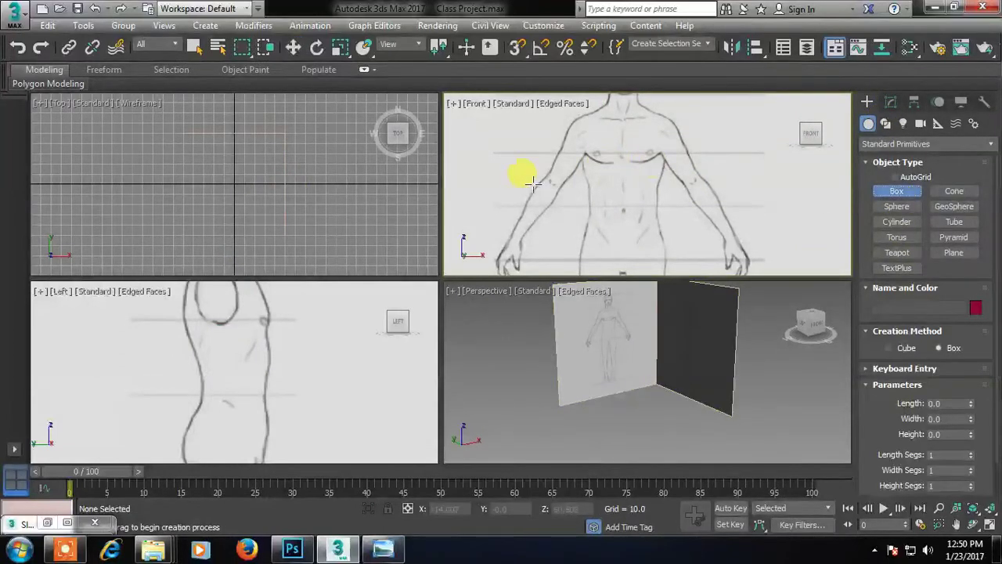
{"action": "left_click_drag", "start_coordinate": [583, 159], "coordinate": [626, 206]}
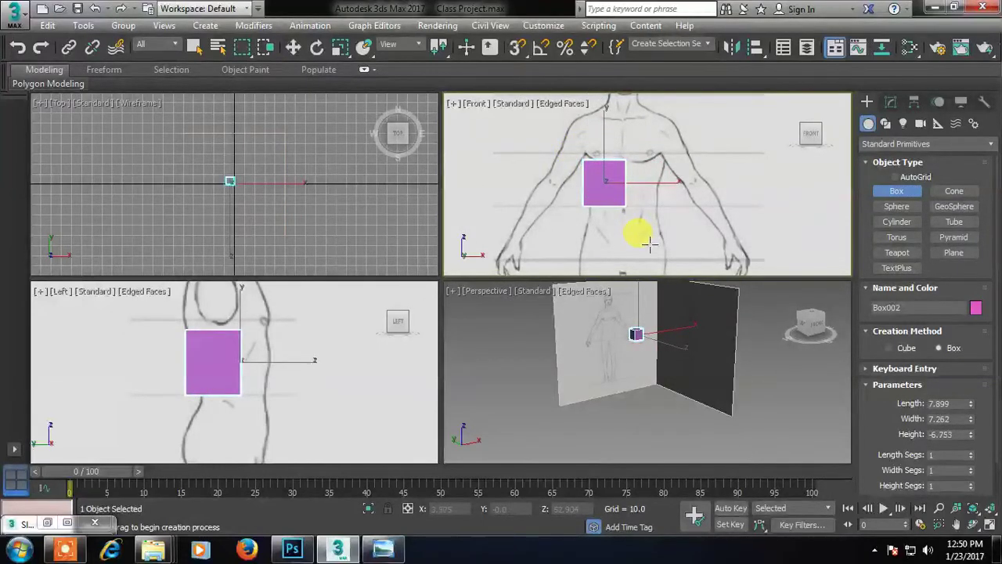
Step: Move the new box along its depth in the left view to Y about -2.8, within the torso's side outline
{"action": "key", "text": "w"}
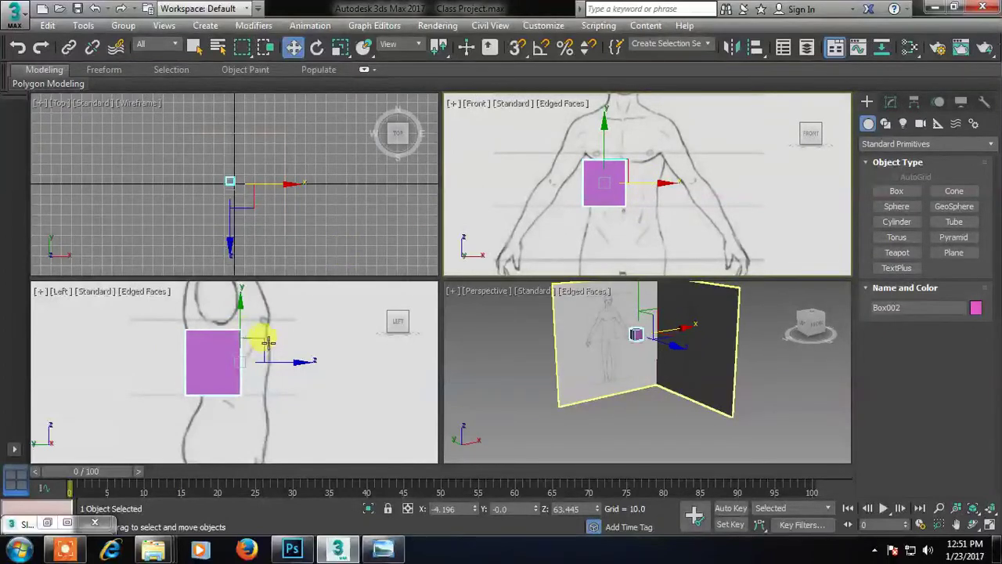
{"action": "left_click", "coordinate": [149, 310]}
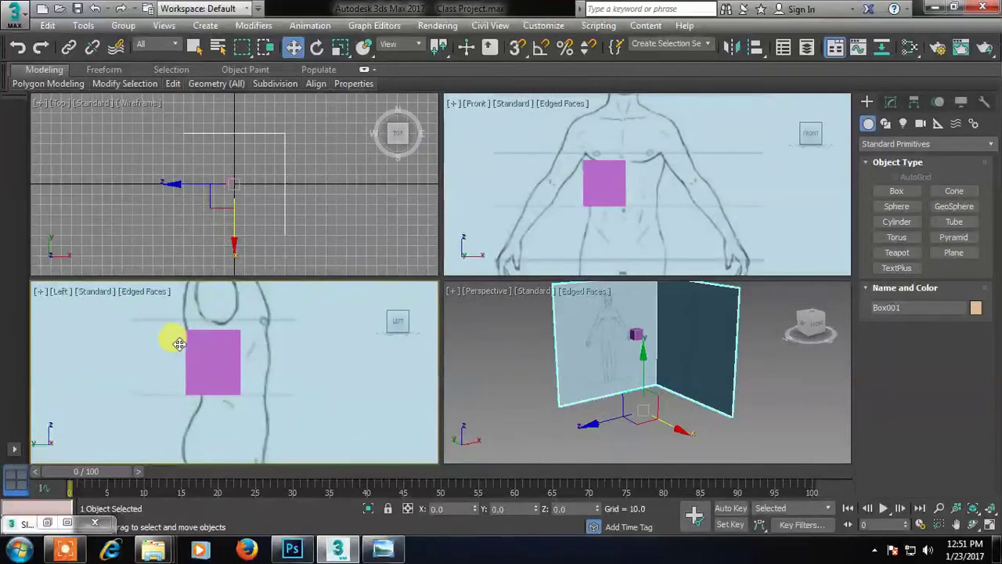
{"action": "left_click", "coordinate": [602, 166]}
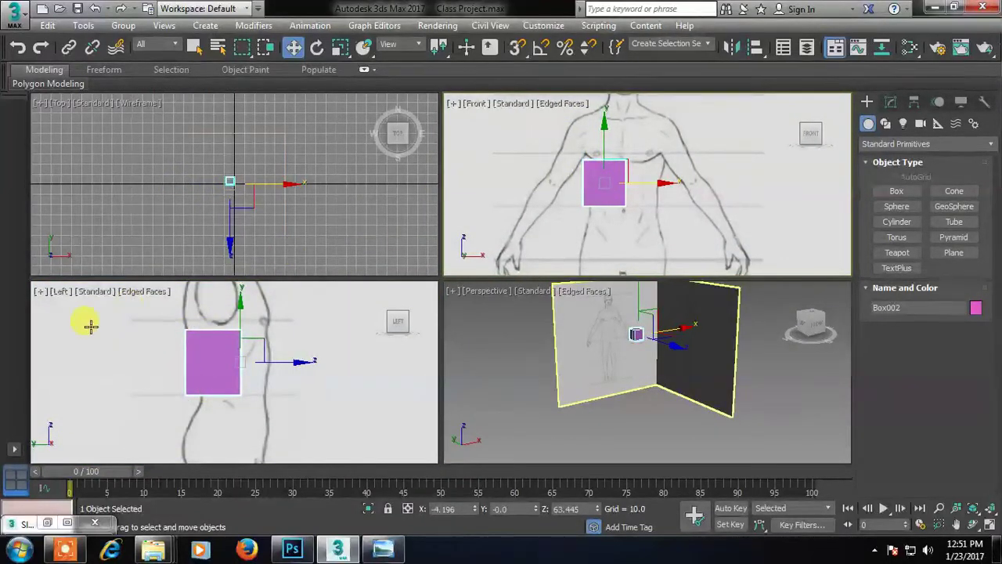
{"action": "right_click", "coordinate": [119, 335]}
{"action": "left_click_drag", "start_coordinate": [292, 360], "coordinate": [312, 362]}
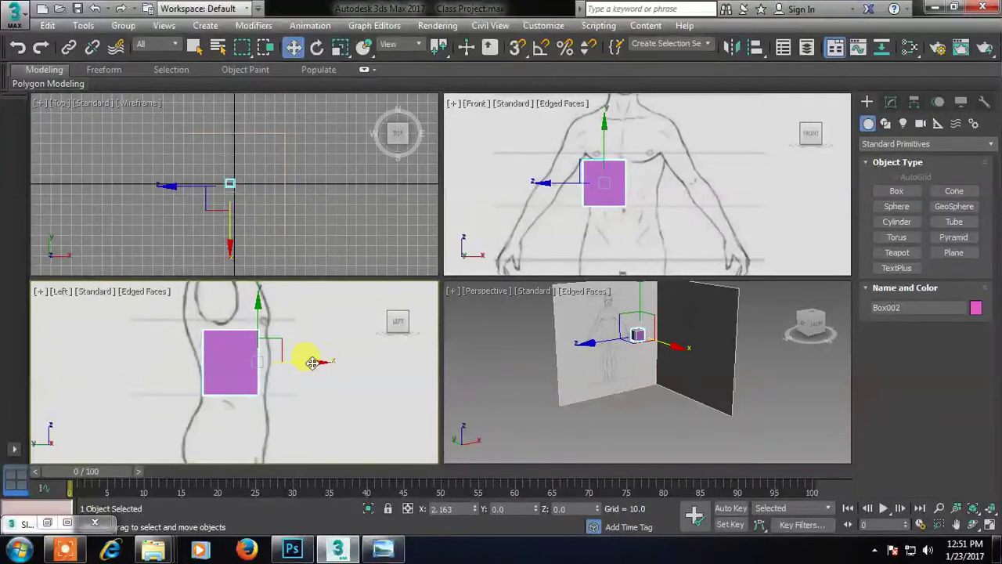
{"action": "left_click_drag", "start_coordinate": [312, 362], "coordinate": [311, 363]}
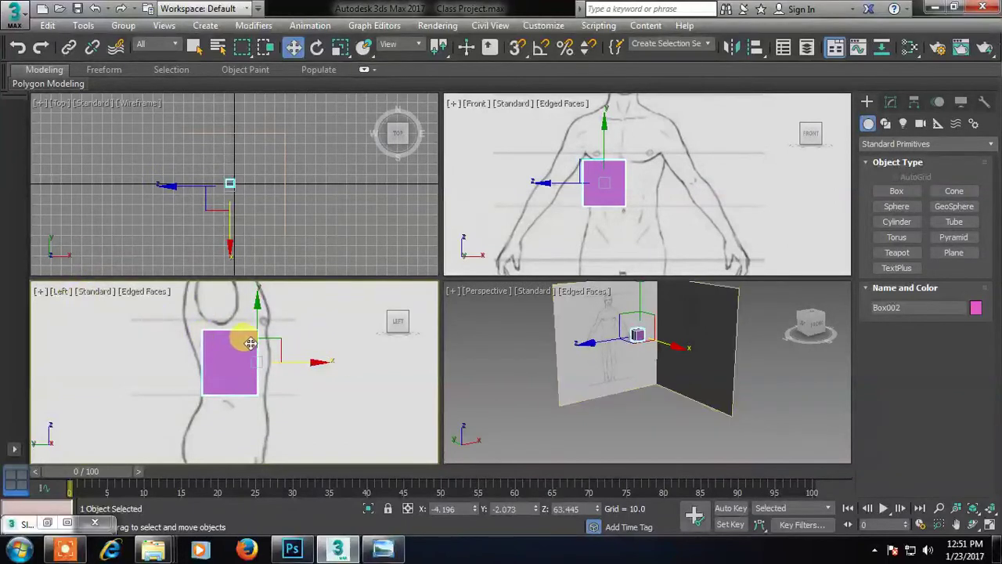
{"action": "left_click", "coordinate": [619, 231]}
{"action": "left_click", "coordinate": [603, 184]}
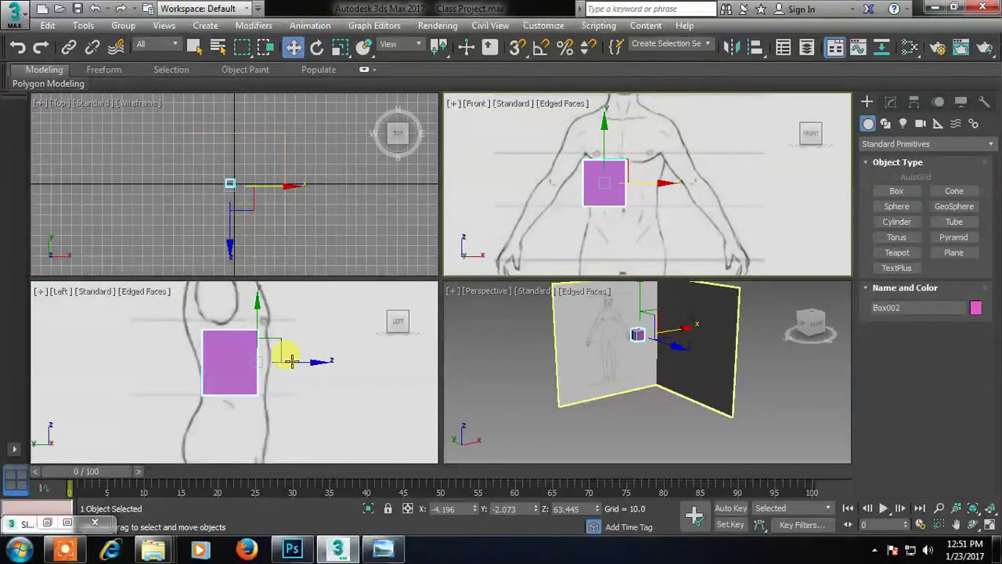
{"action": "left_click", "coordinate": [305, 318]}
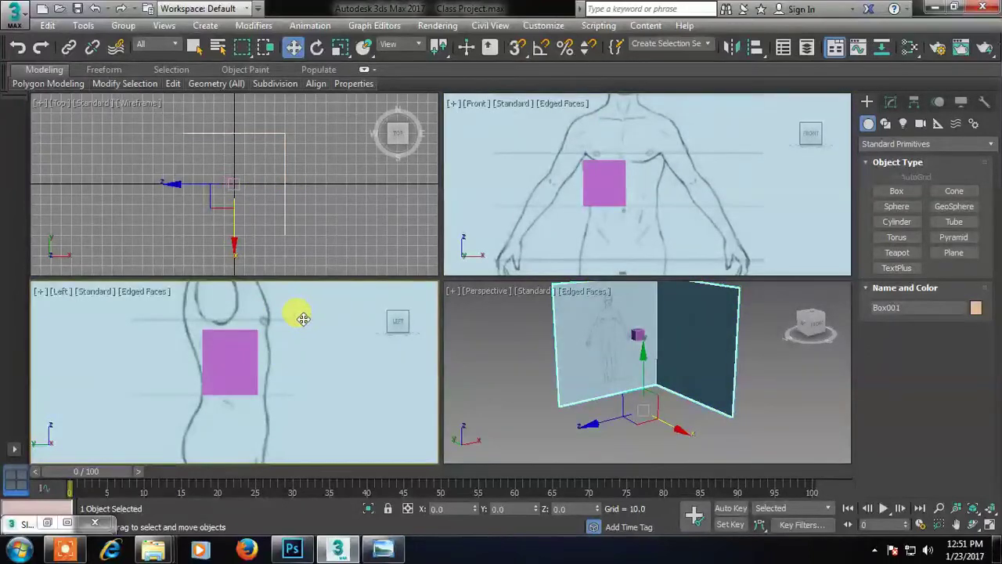
{"action": "left_click", "coordinate": [592, 190]}
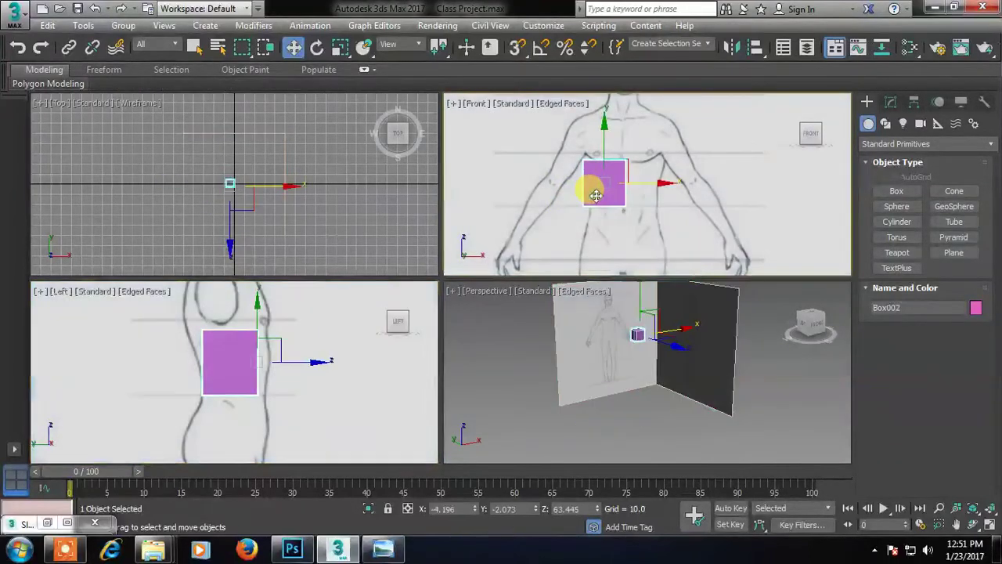
{"action": "right_click", "coordinate": [318, 323]}
{"action": "mouse_move", "coordinate": [317, 362]}
{"action": "left_mouse_down"}
{"action": "mouse_move", "coordinate": [303, 360]}
{"action": "mouse_move", "coordinate": [321, 364]}
{"action": "left_mouse_up"}
Step: Select the new torso box and convert it to an Editable Poly
{"action": "left_click", "coordinate": [601, 130]}
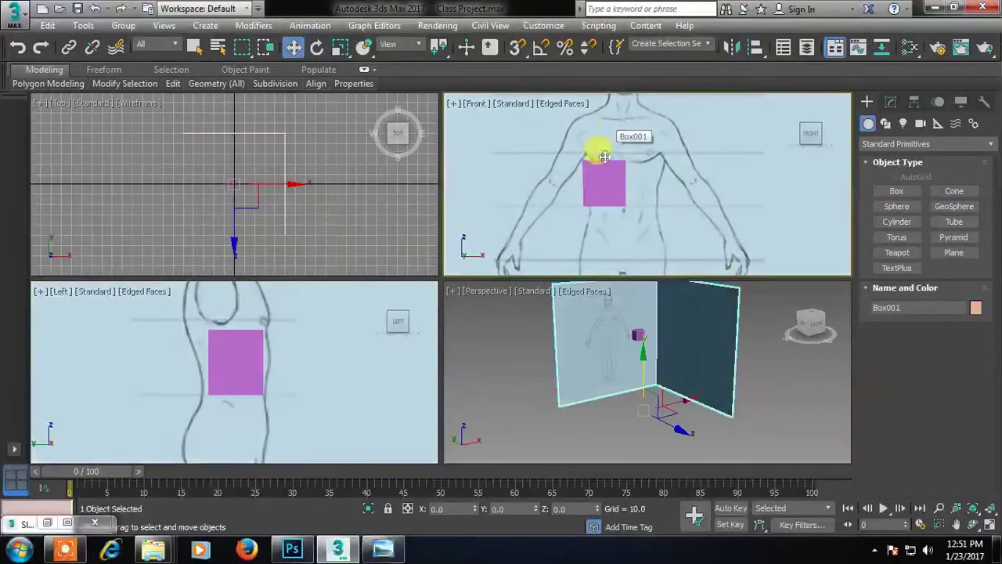
{"action": "left_click", "coordinate": [599, 182]}
{"action": "right_click", "coordinate": [604, 189]}
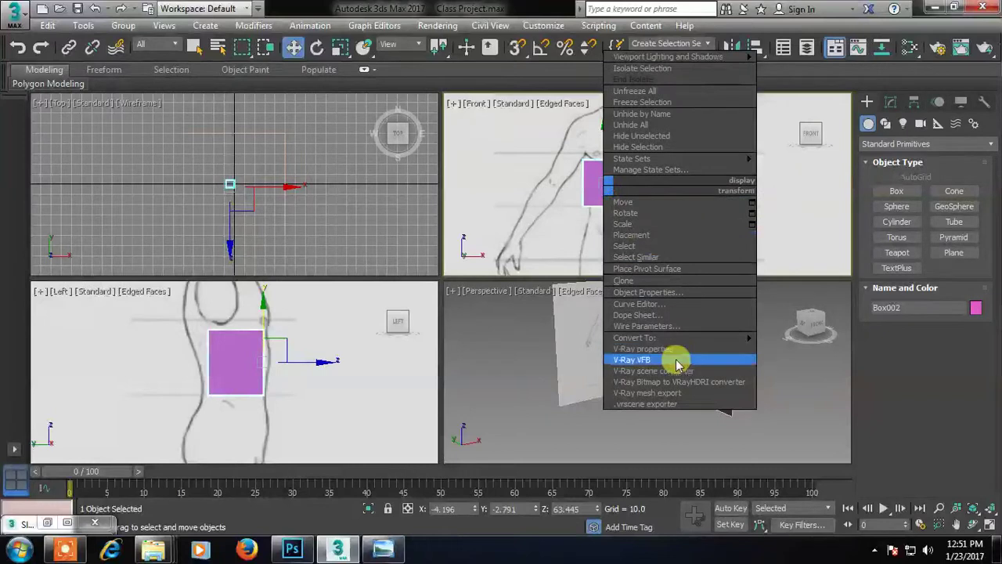
{"action": "mouse_move", "coordinate": [678, 337]}
{"action": "left_click", "coordinate": [775, 347]}
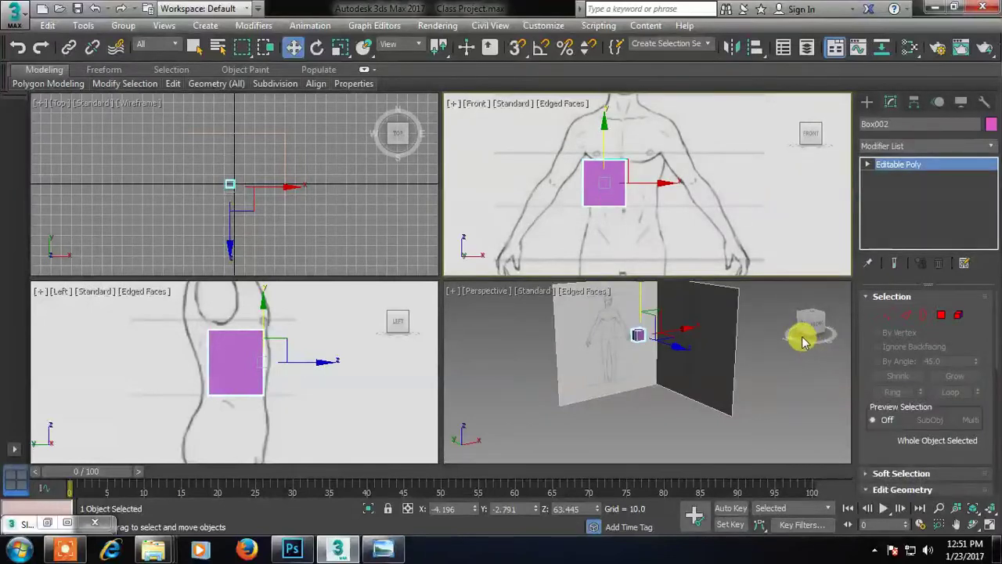
Step: At Vertex level, move the box's two upper outer vertices toward the armpit in the front view, to X about -7.8 and Z about 67.9
{"action": "key", "text": "1"}
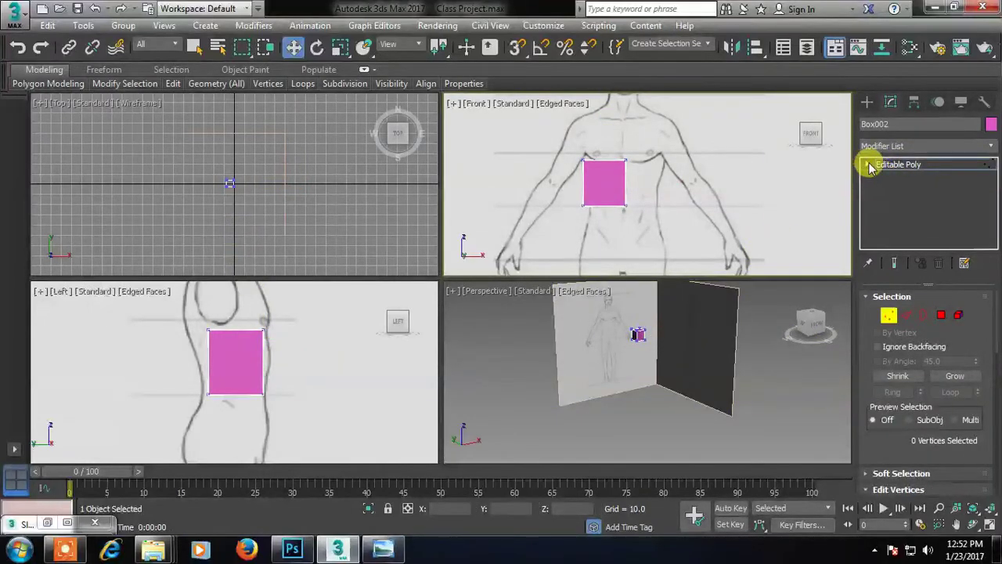
{"action": "left_click", "coordinate": [867, 165]}
{"action": "left_click", "coordinate": [892, 178]}
{"action": "left_click", "coordinate": [894, 180]}
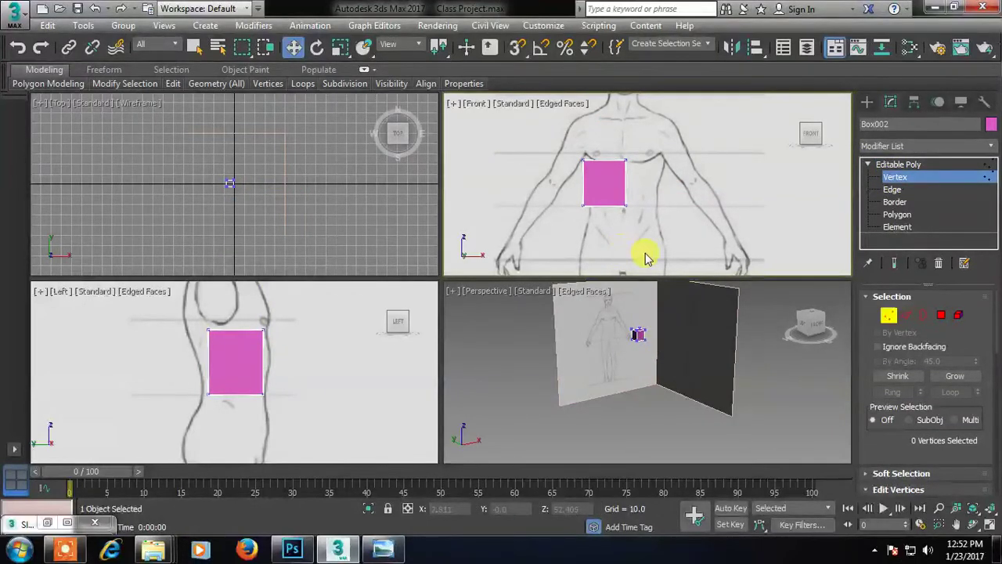
{"action": "left_click_drag", "start_coordinate": [576, 152], "coordinate": [595, 182]}
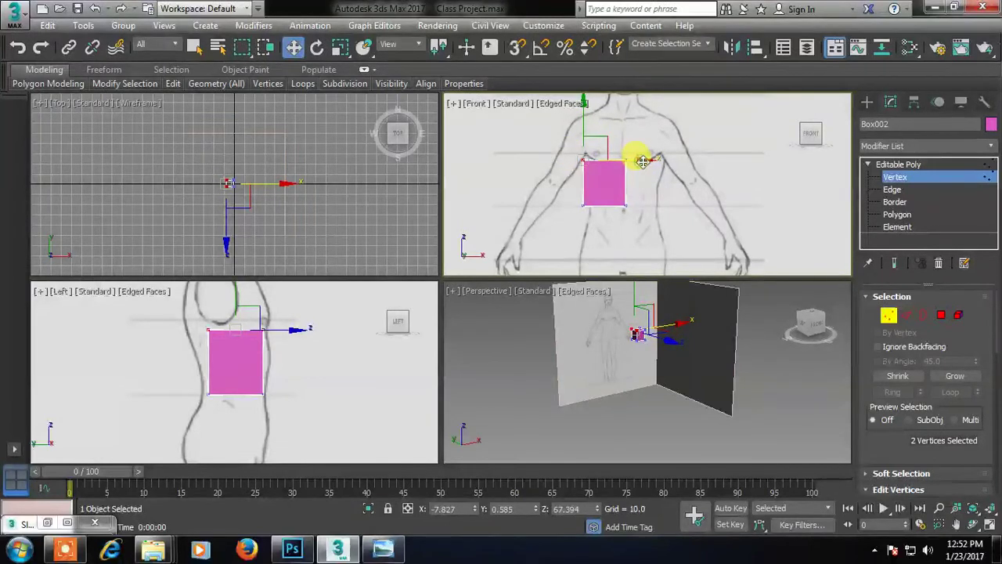
{"action": "scroll", "coordinate": [586, 155], "scroll_direction": "up", "scroll_amount": 4}
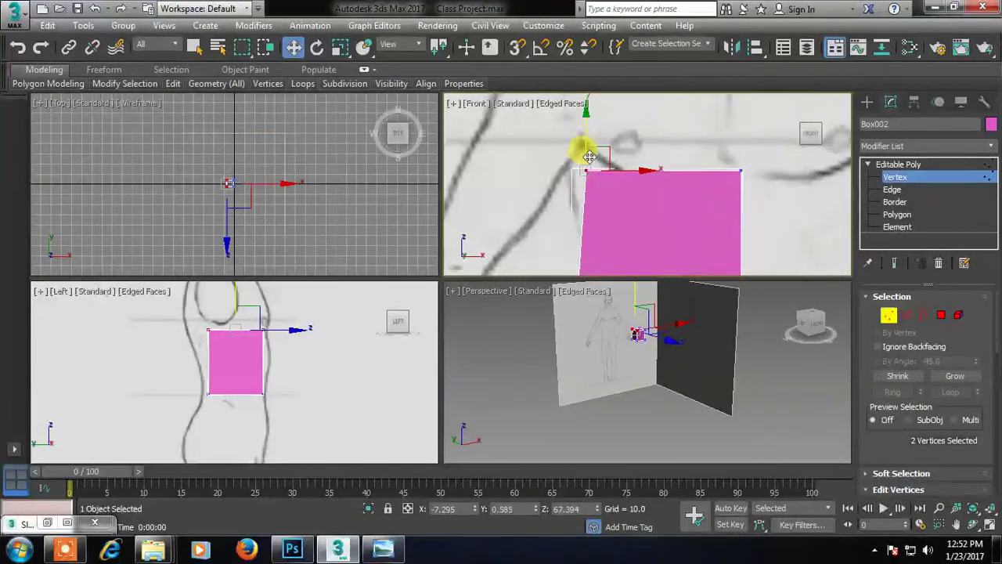
{"action": "left_click_drag", "start_coordinate": [586, 139], "coordinate": [588, 134]}
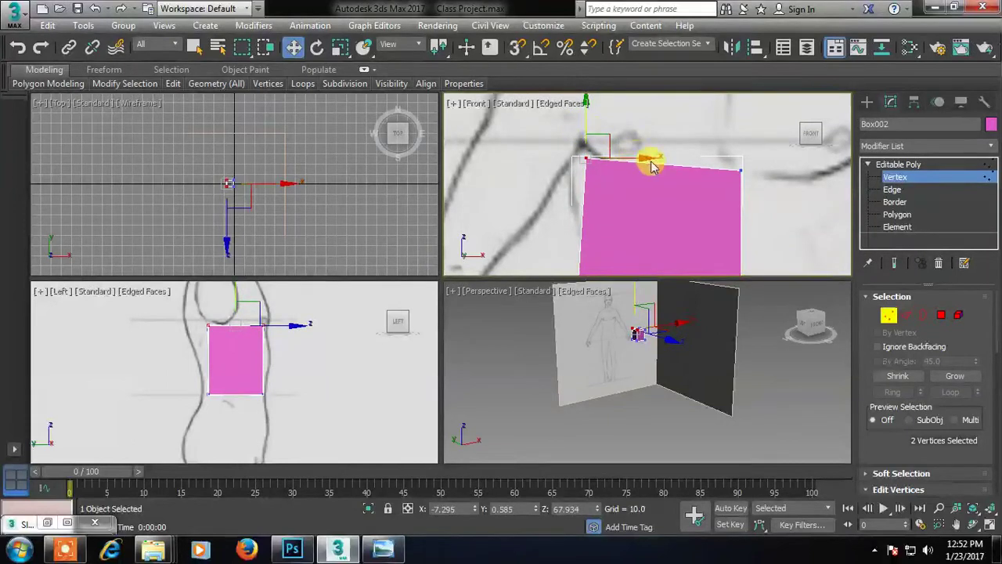
{"action": "left_click_drag", "start_coordinate": [646, 157], "coordinate": [630, 159]}
{"action": "scroll", "coordinate": [633, 328], "scroll_direction": "up", "scroll_amount": 6}
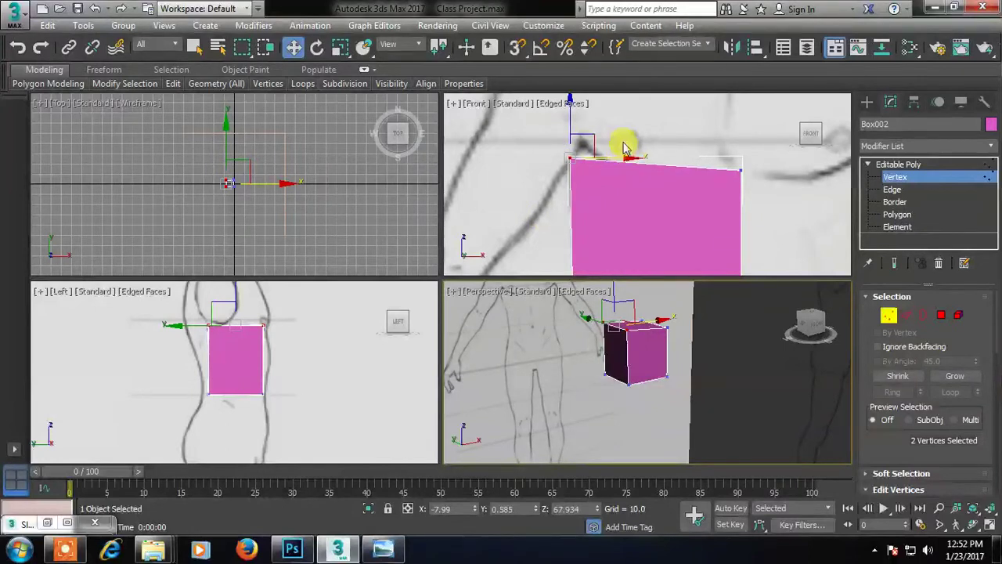
{"action": "scroll", "coordinate": [627, 157], "scroll_direction": "down", "scroll_amount": 5}
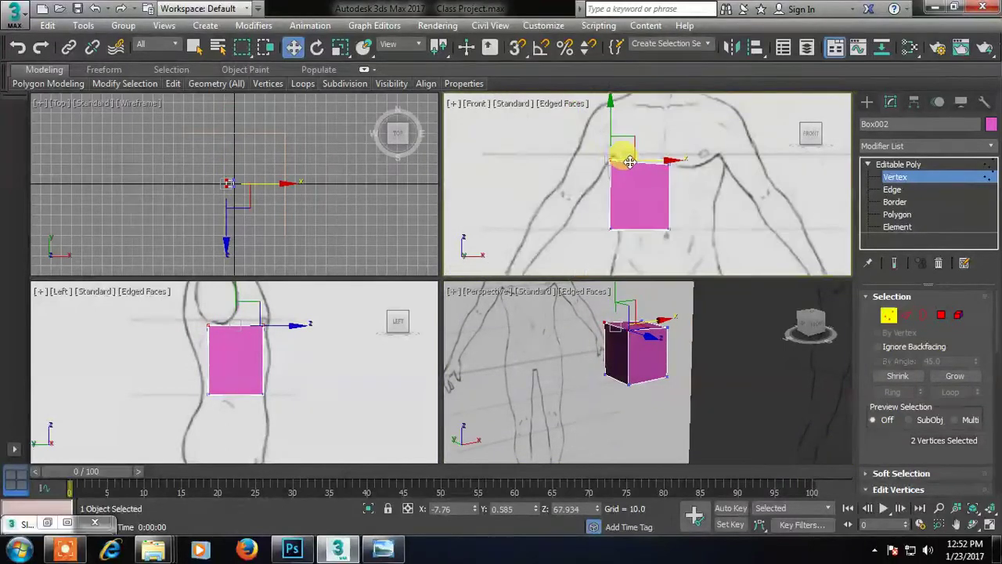
Step: In the front view, lower the box's two upper inner vertices and move its two lower outer vertices inward to X about -6.6
{"action": "left_click_drag", "start_coordinate": [678, 173], "coordinate": [684, 181]}
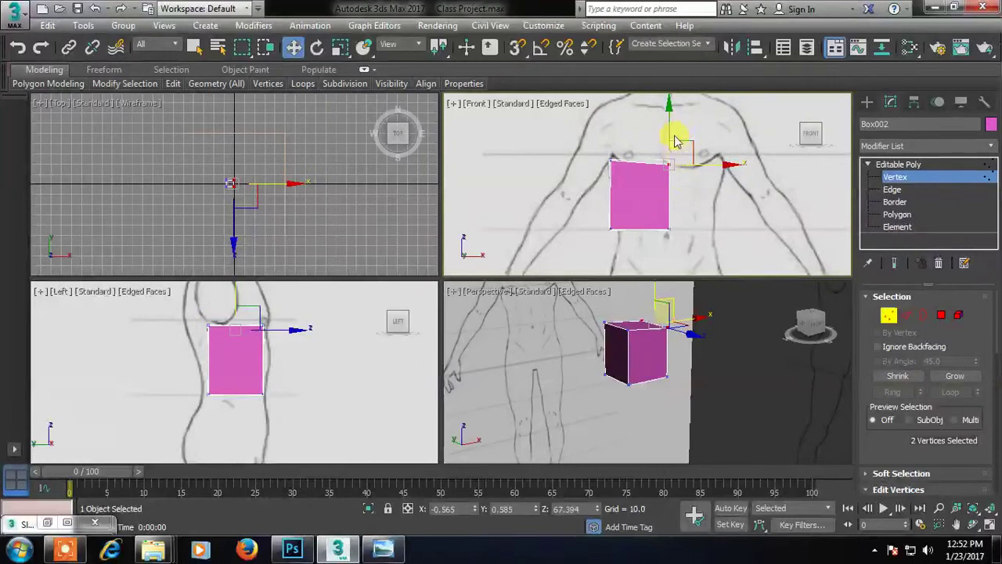
{"action": "left_click_drag", "start_coordinate": [669, 117], "coordinate": [665, 123]}
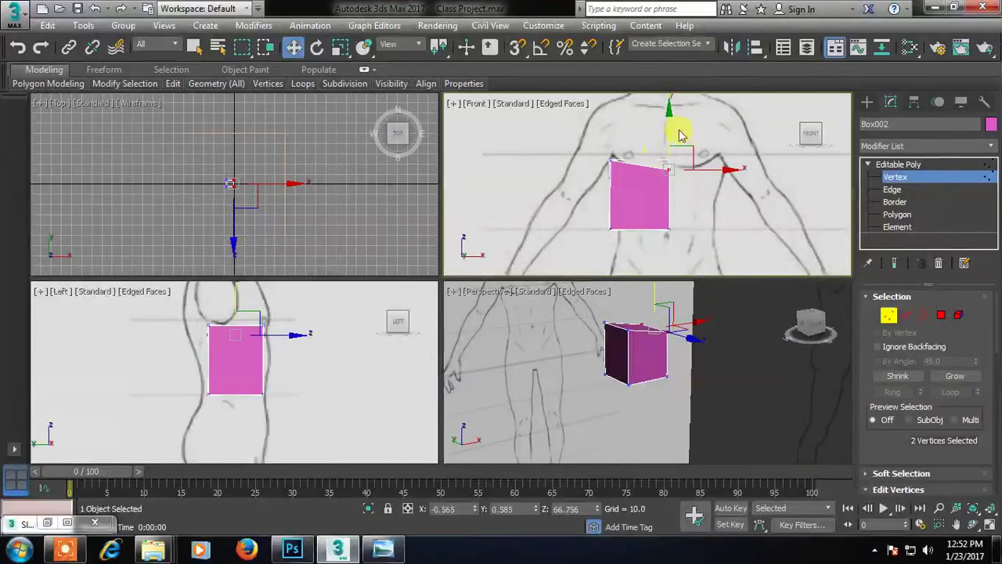
{"action": "left_click_drag", "start_coordinate": [670, 115], "coordinate": [668, 122]}
{"action": "left_click_drag", "start_coordinate": [587, 209], "coordinate": [652, 231]}
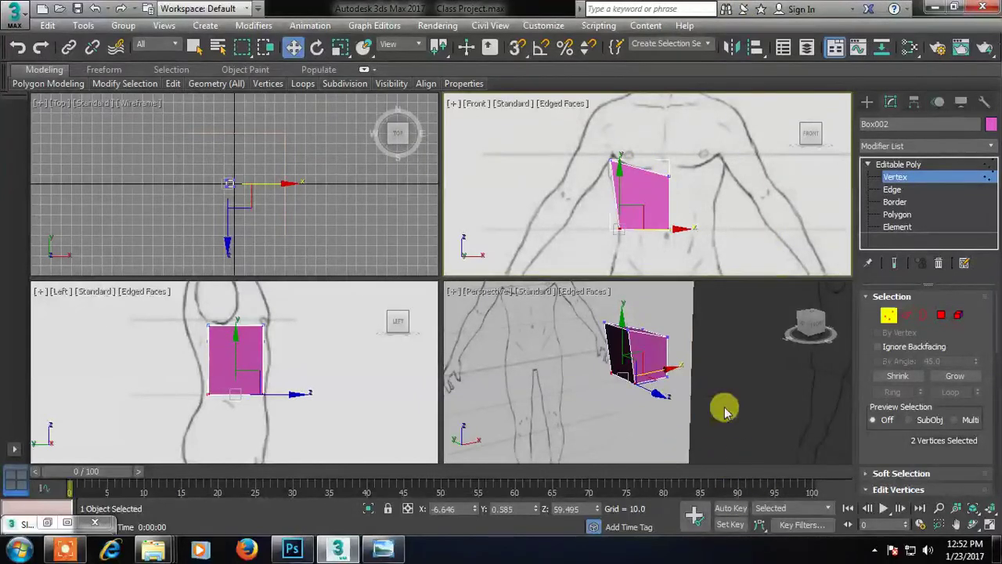
Step: Turn on See-Through display for the torso box in its object properties
{"action": "right_click", "coordinate": [648, 217]}
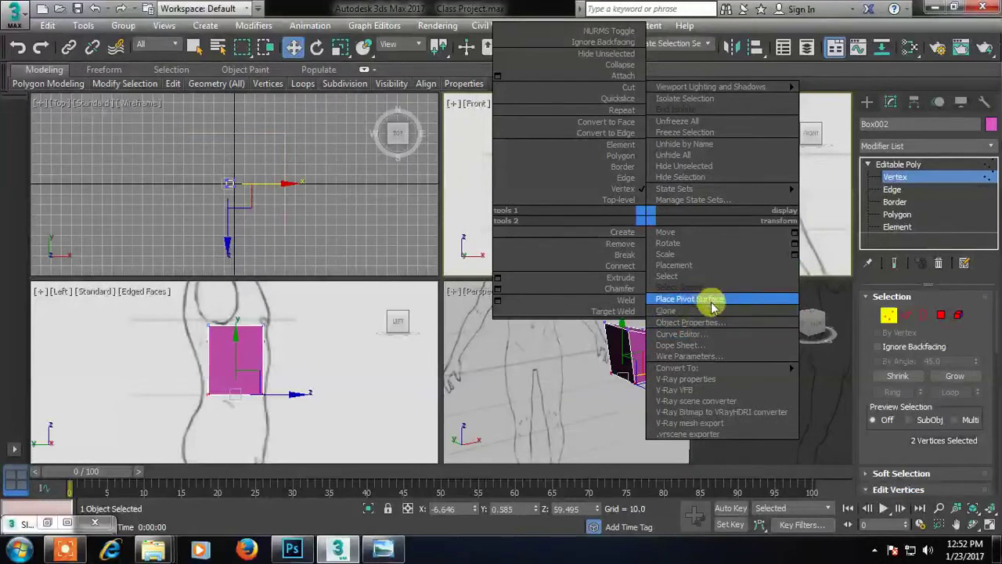
{"action": "left_click", "coordinate": [693, 322]}
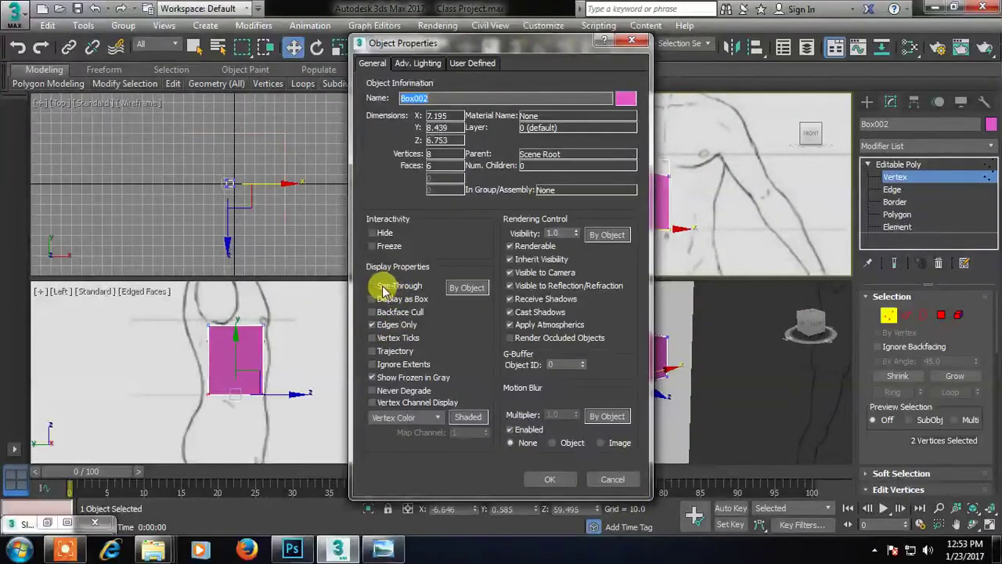
{"action": "left_click", "coordinate": [381, 288]}
{"action": "left_click", "coordinate": [548, 478]}
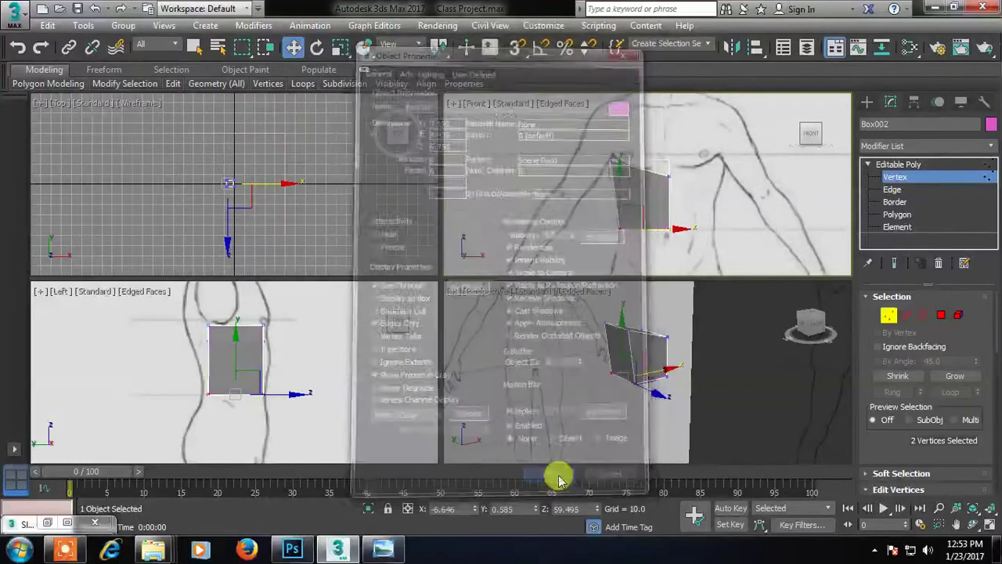
Step: Return the torso box to object level and toggle its See-Through display off and back on
{"action": "left_click", "coordinate": [681, 215]}
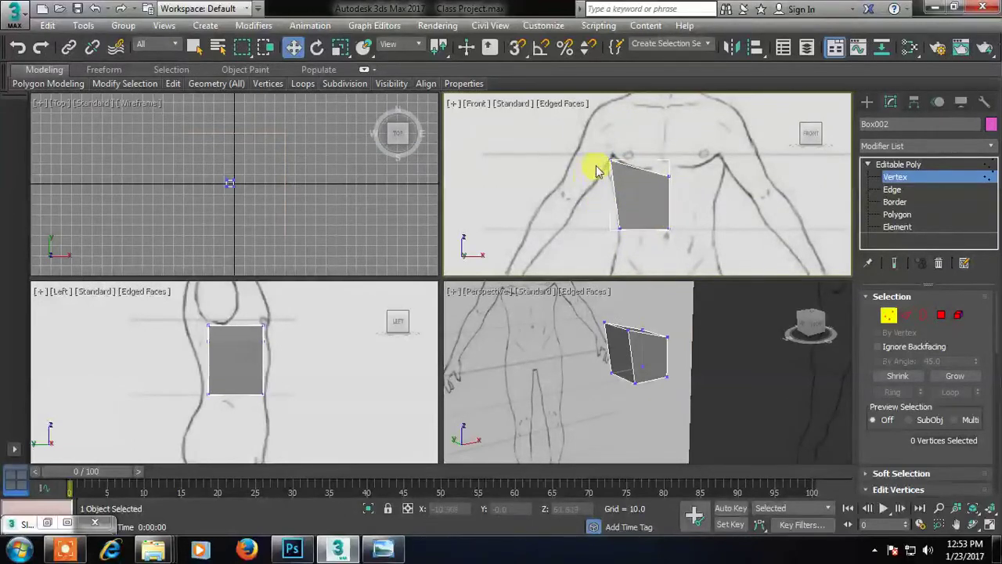
{"action": "left_click", "coordinate": [886, 165]}
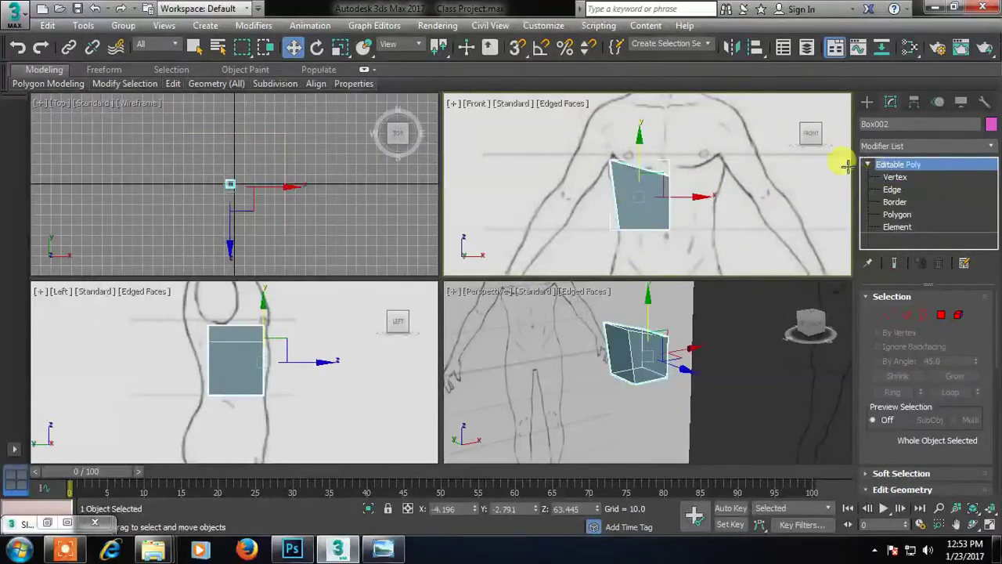
{"action": "key", "text": "alt+x"}
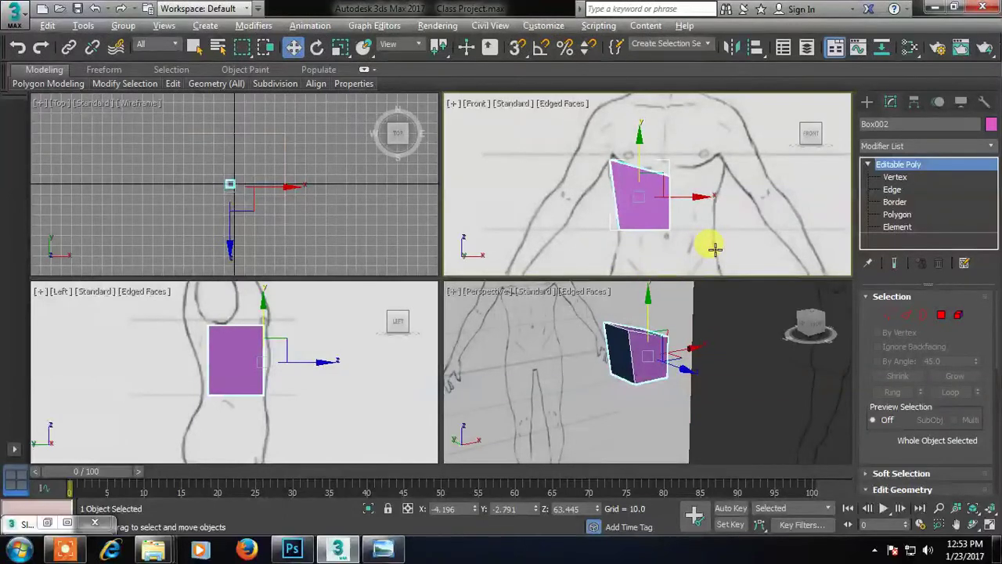
{"action": "key", "text": "alt+x"}
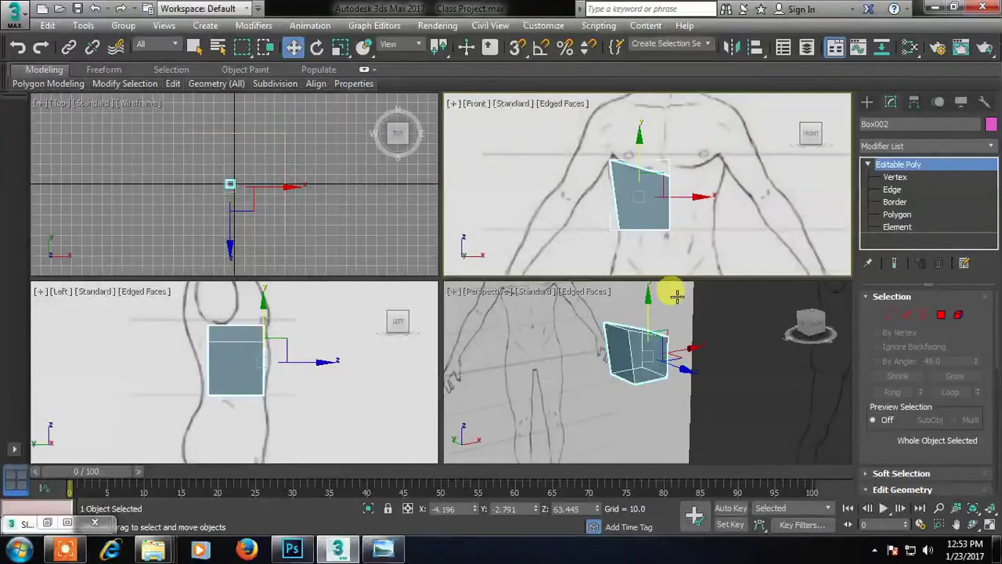
Step: At Polygon level, extrude the torso box's bottom polygon downward by a height of 3
{"action": "left_click", "coordinate": [906, 179]}
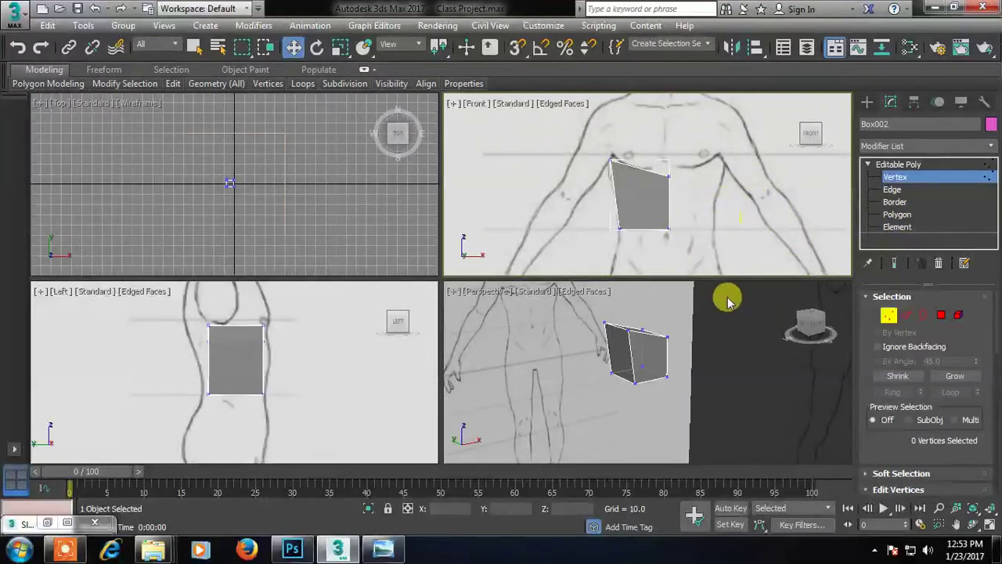
{"action": "left_click", "coordinate": [893, 215]}
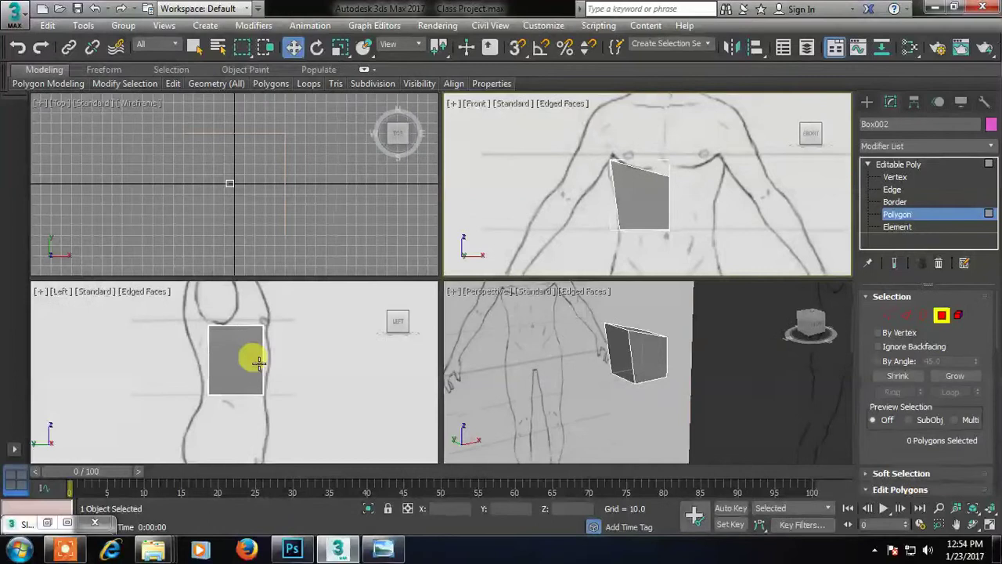
{"action": "scroll", "coordinate": [238, 356], "scroll_direction": "up", "scroll_amount": 5}
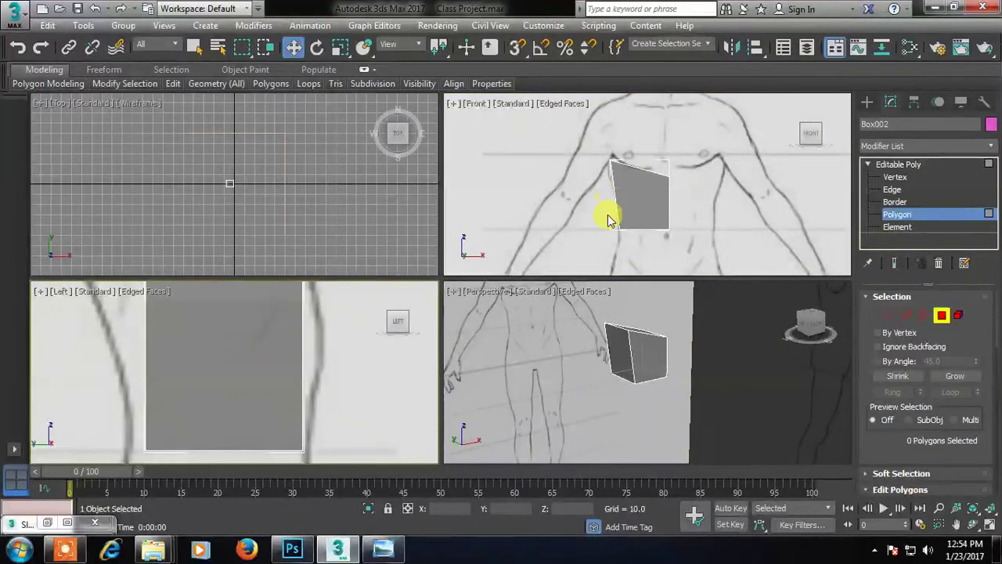
{"action": "left_click", "coordinate": [688, 213]}
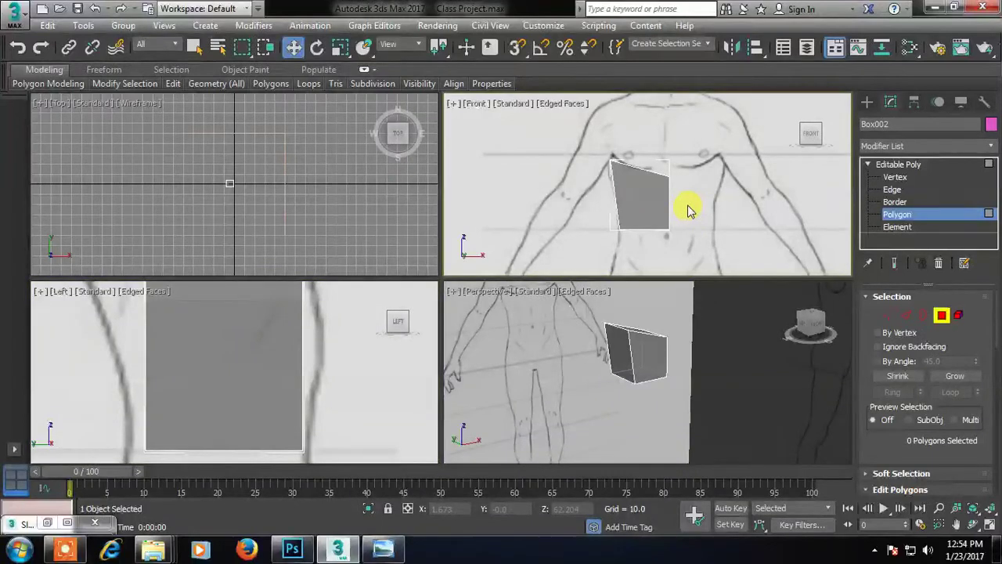
{"action": "right_click", "coordinate": [691, 202]}
{"action": "left_click", "coordinate": [626, 197]}
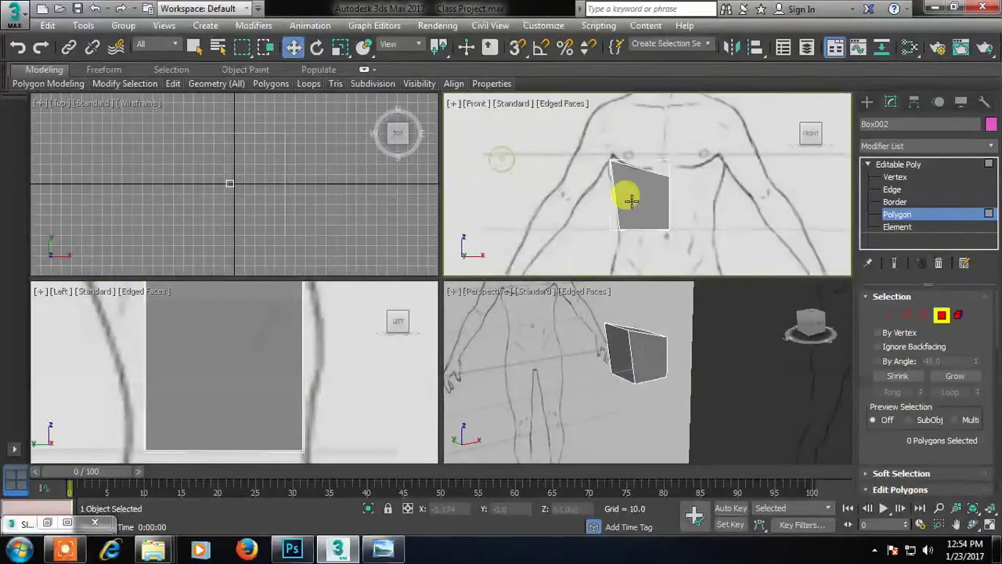
{"action": "scroll", "coordinate": [637, 201], "scroll_direction": "down", "scroll_amount": 5}
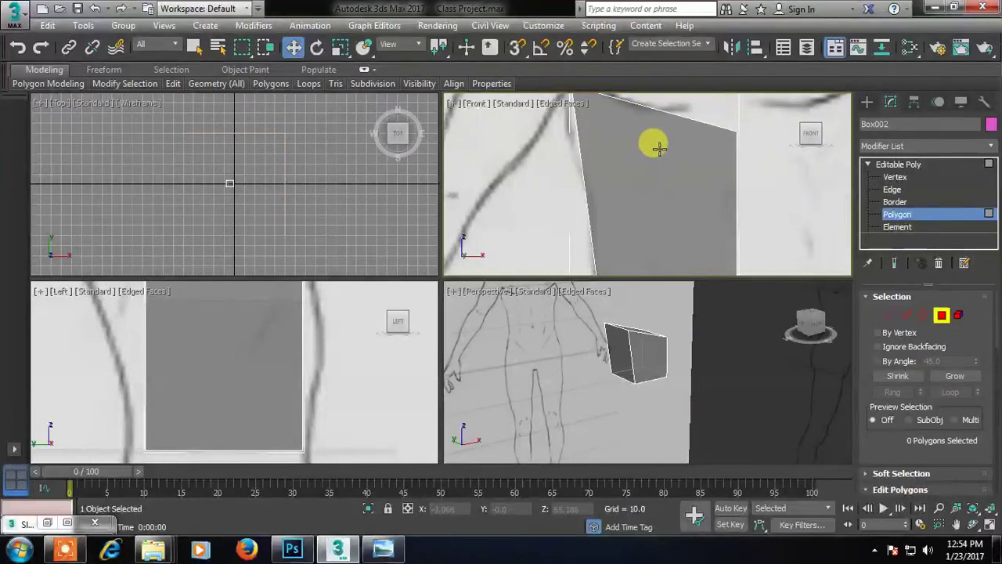
{"action": "scroll", "coordinate": [659, 148], "scroll_direction": "down", "scroll_amount": 5}
{"action": "scroll", "coordinate": [659, 148], "scroll_direction": "up", "scroll_amount": 4}
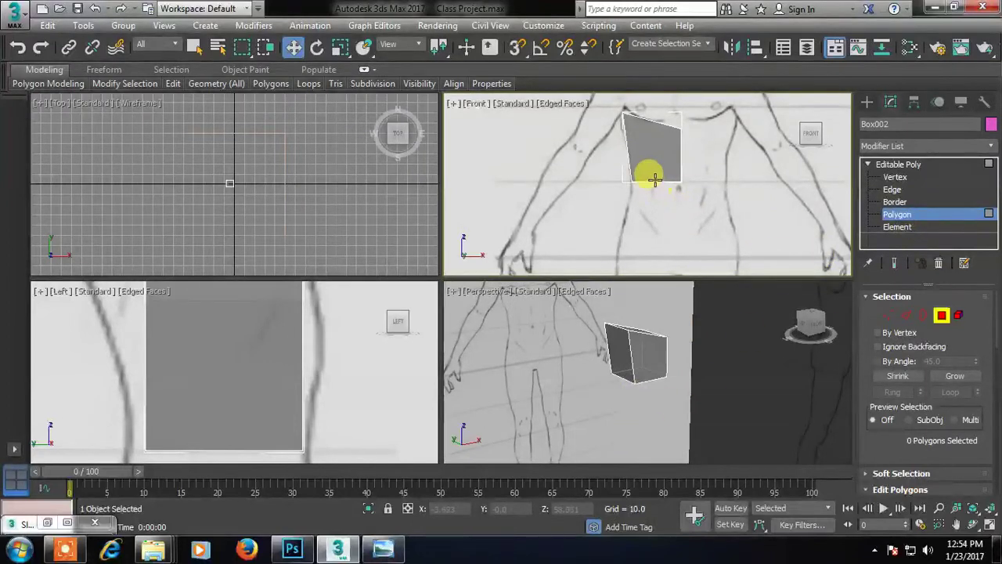
{"action": "middle_click_drag", "start_coordinate": [665, 353], "coordinate": [658, 287], "text": "alt"}
{"action": "left_click", "coordinate": [632, 369]}
{"action": "key", "text": "shift+z"}
{"action": "middle_click_drag", "start_coordinate": [629, 380], "coordinate": [644, 441], "text": "alt"}
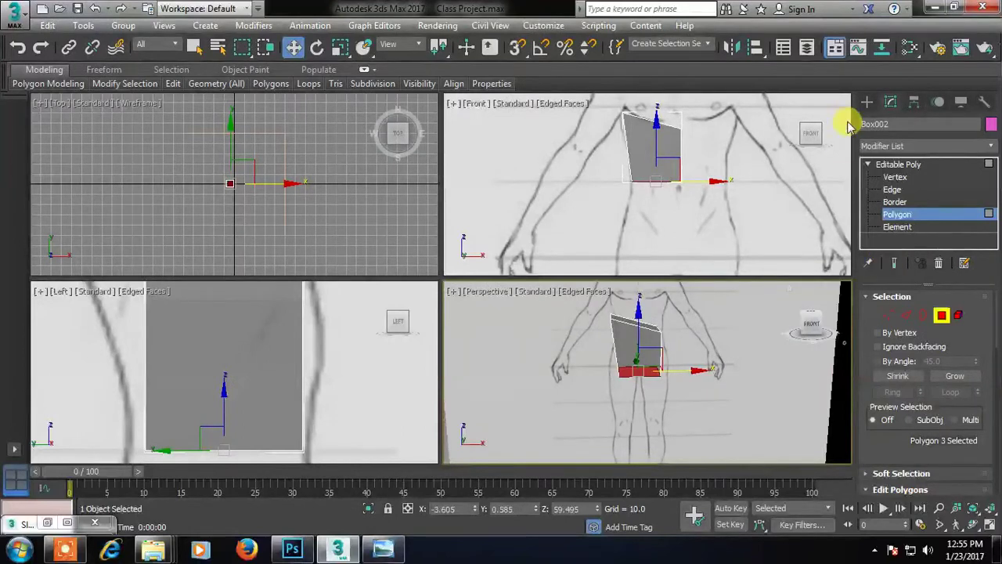
{"action": "scroll", "coordinate": [966, 352], "scroll_direction": "down", "scroll_amount": 5}
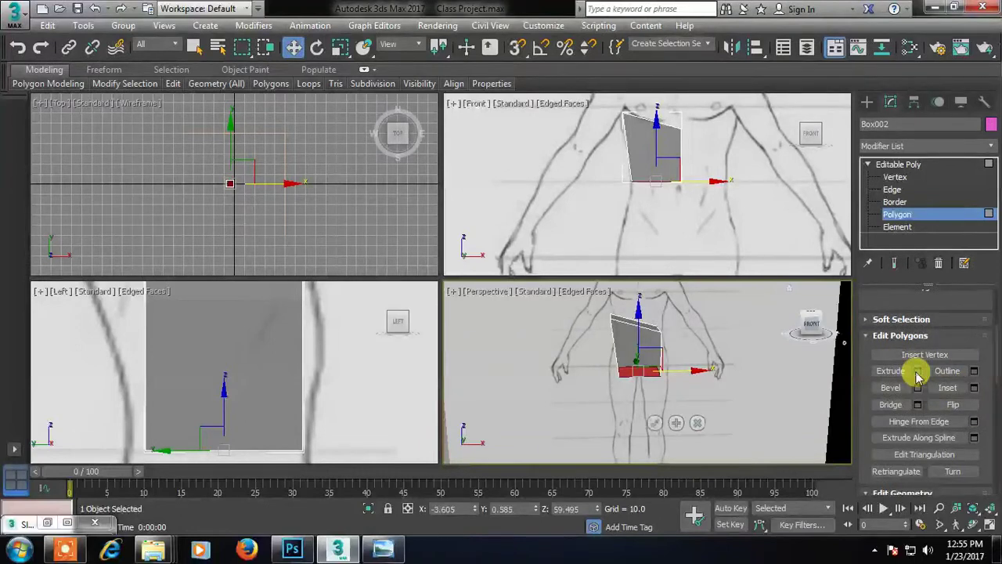
{"action": "left_click", "coordinate": [917, 371]}
{"action": "left_click_drag", "start_coordinate": [657, 401], "coordinate": [660, 415]}
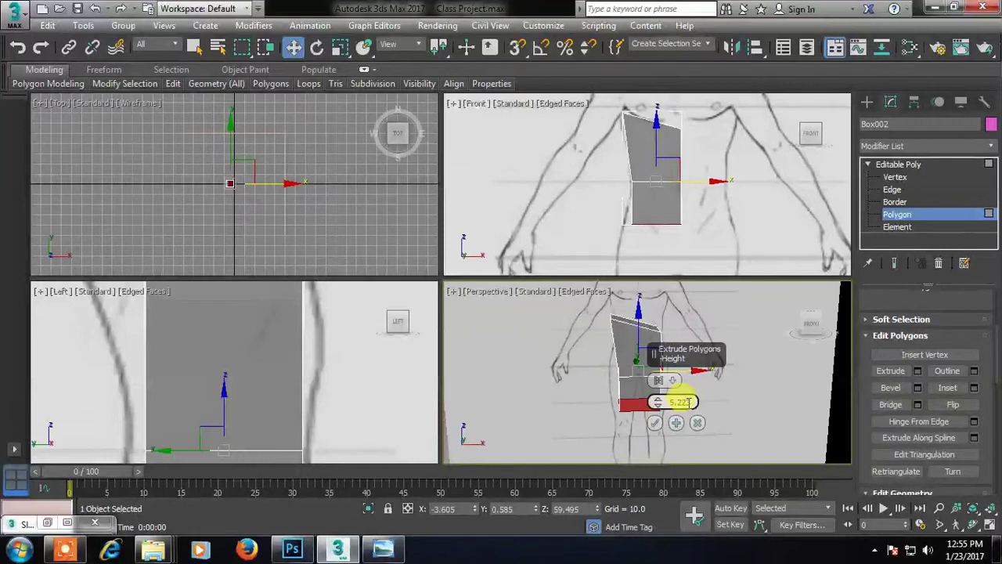
{"action": "type", "text": "3"}
{"action": "key", "text": "Return"}
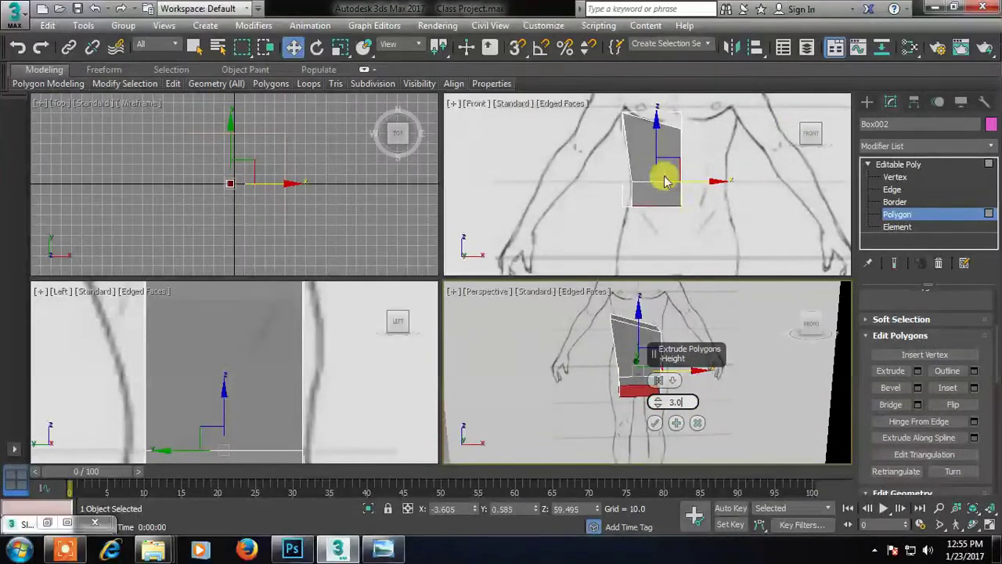
{"action": "left_click", "coordinate": [655, 423]}
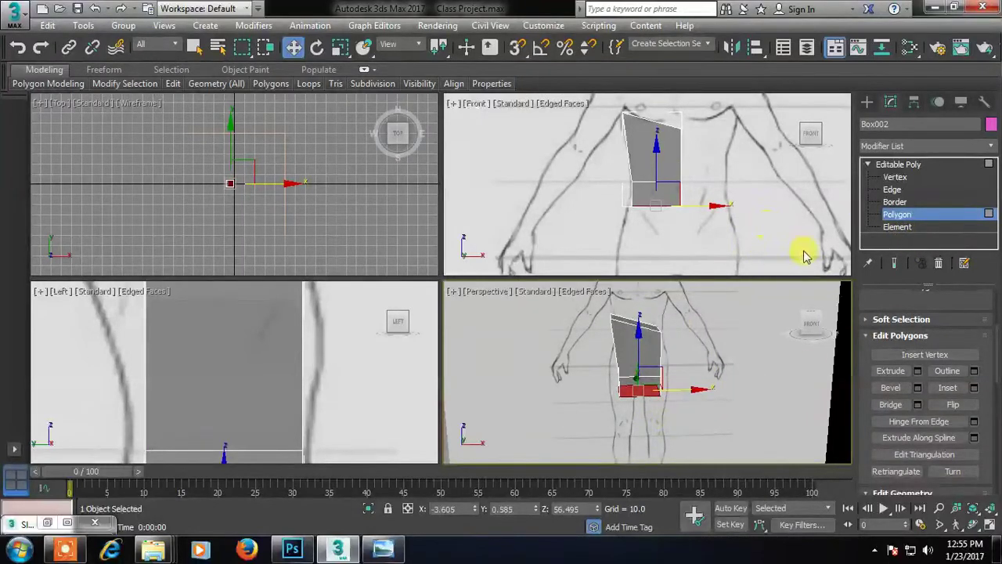
Step: Extrude the bottom polygon once more with a height of 3 and clear the selection
{"action": "left_click", "coordinate": [918, 373]}
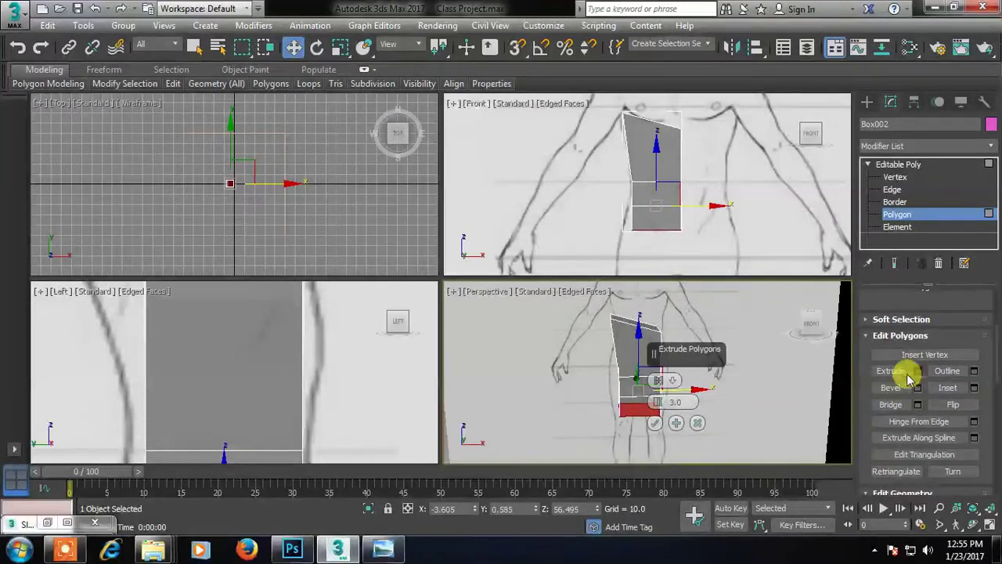
{"action": "left_click", "coordinate": [655, 422]}
{"action": "left_click", "coordinate": [727, 217]}
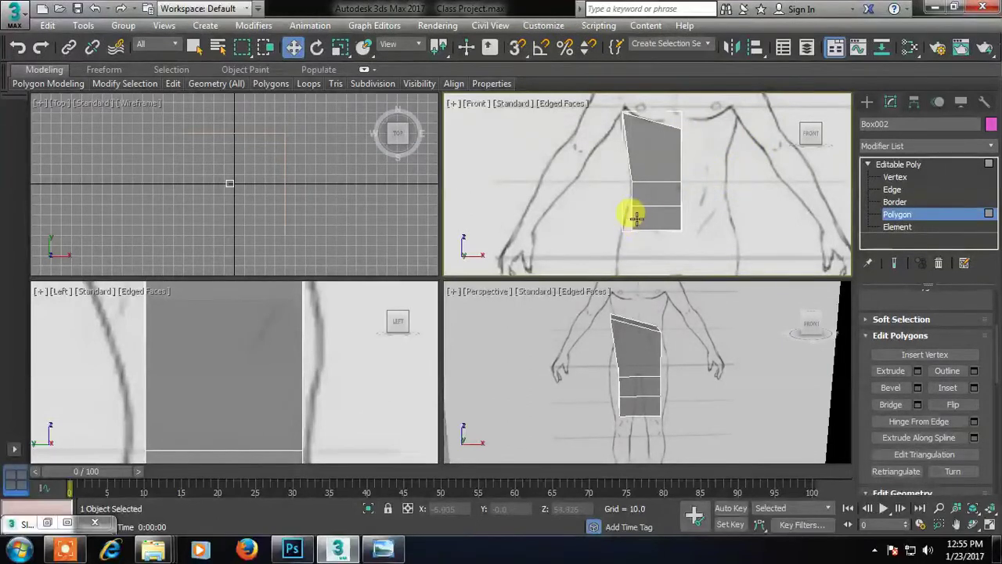
Step: At Vertex level, move the second row's outer vertices slightly outward and the third row's outer vertices to X about -7.2
{"action": "left_click", "coordinate": [895, 177]}
{"action": "left_click", "coordinate": [634, 181]}
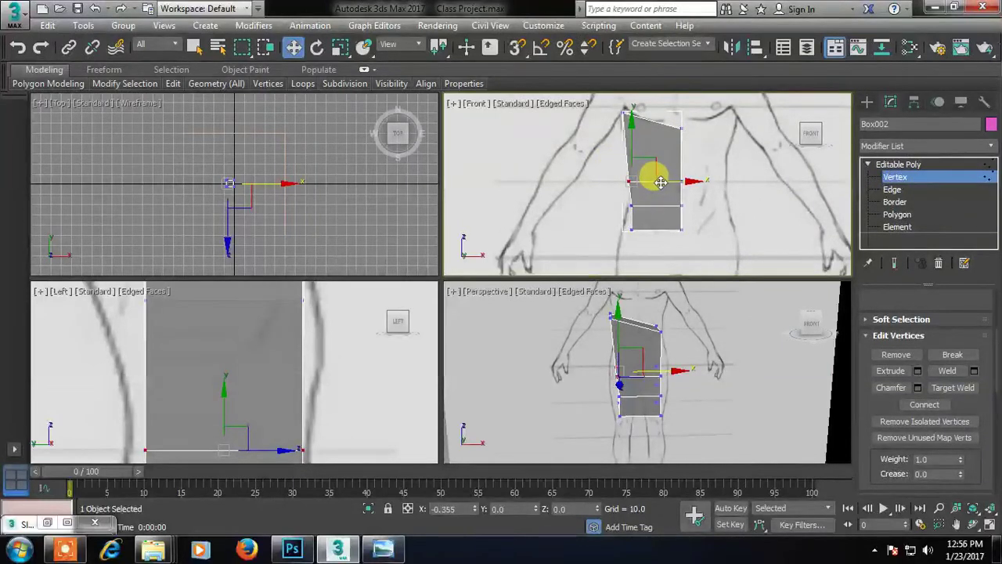
{"action": "scroll", "coordinate": [632, 205], "scroll_direction": "up", "scroll_amount": 6}
{"action": "left_click_drag", "start_coordinate": [619, 190], "coordinate": [673, 211]}
{"action": "scroll", "coordinate": [647, 217], "scroll_direction": "down", "scroll_amount": 3}
{"action": "scroll", "coordinate": [664, 236], "scroll_direction": "down", "scroll_amount": 3}
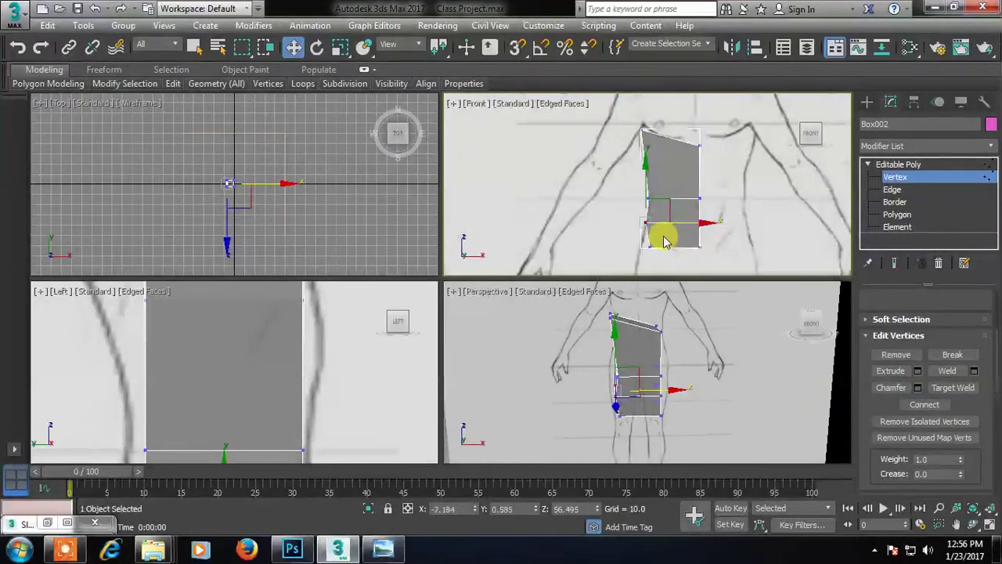
{"action": "scroll", "coordinate": [638, 239], "scroll_direction": "down", "scroll_amount": 4}
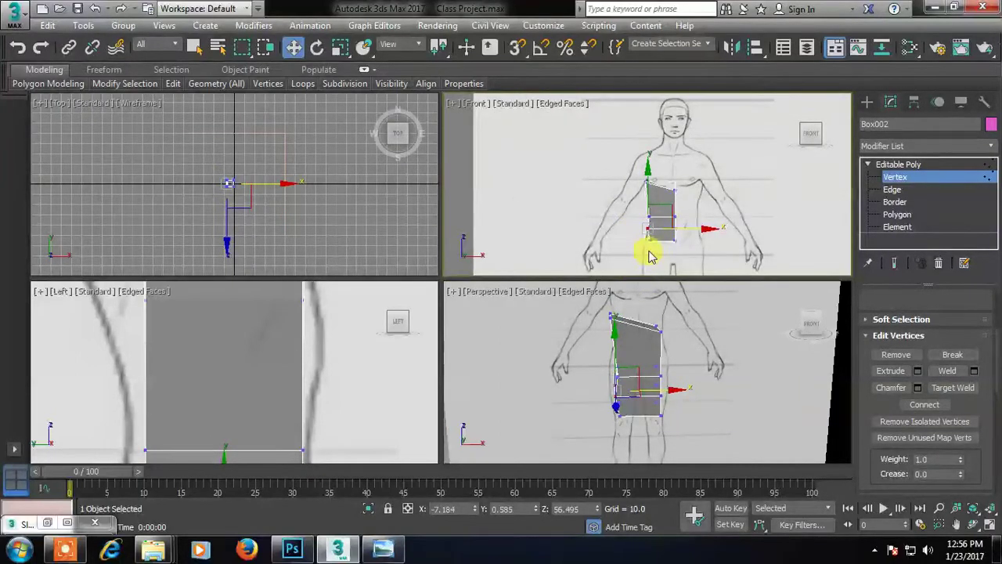
{"action": "middle_click_drag", "start_coordinate": [648, 256], "coordinate": [646, 249]}
{"action": "left_click_drag", "start_coordinate": [641, 233], "coordinate": [652, 241]}
{"action": "key", "text": "ctrl+z"}
{"action": "scroll", "coordinate": [652, 238], "scroll_direction": "up", "scroll_amount": 8}
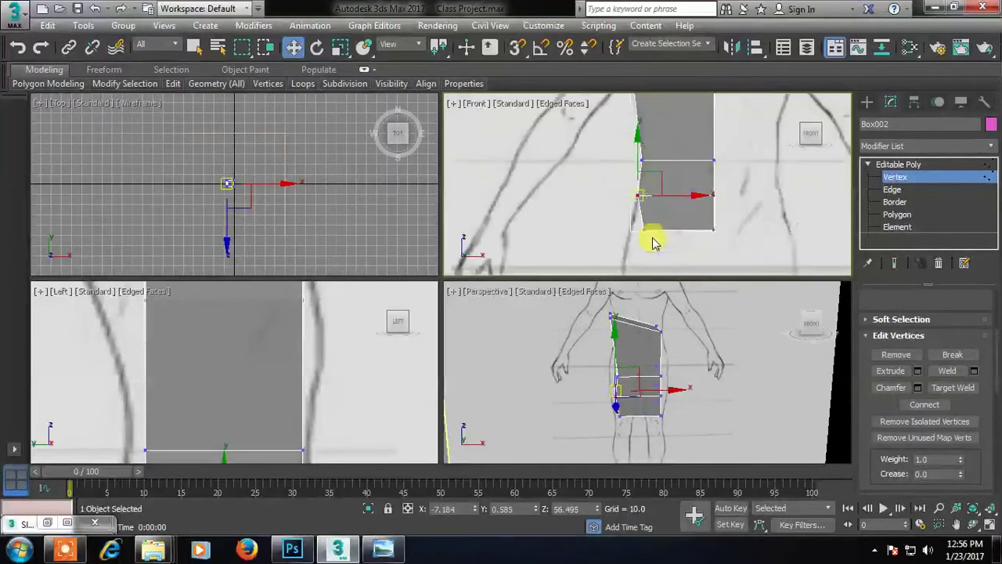
Step: In the front view, raise the second row's outer vertices to X about -6.9 and Z about 62.2
{"action": "middle_click_drag", "start_coordinate": [653, 144], "coordinate": [654, 206]}
{"action": "left_click_drag", "start_coordinate": [629, 167], "coordinate": [659, 125]}
{"action": "middle_click_drag", "start_coordinate": [668, 129], "coordinate": [682, 181]}
{"action": "scroll", "coordinate": [684, 181], "scroll_direction": "down", "scroll_amount": 4}
{"action": "scroll", "coordinate": [664, 174], "scroll_direction": "up", "scroll_amount": 3}
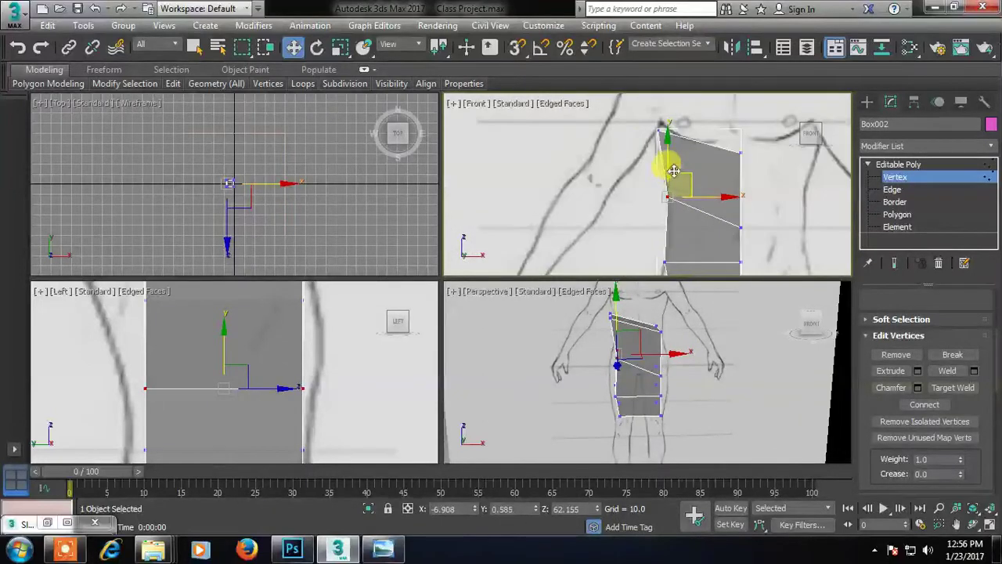
Step: Move the top outer vertices outward to X about -8.2 and raise the second row's inner vertices to Z about 61.0
{"action": "left_click", "coordinate": [658, 130]}
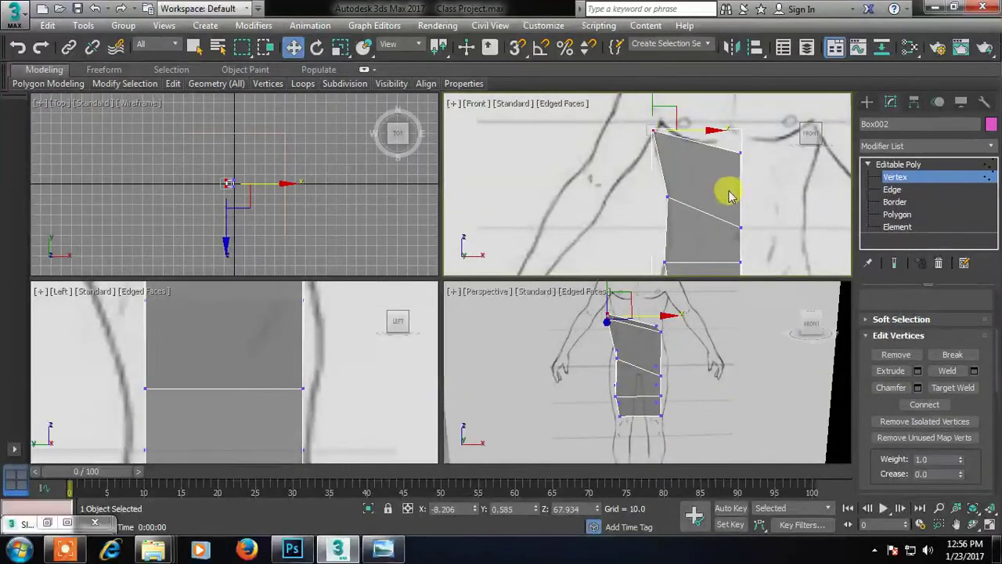
{"action": "left_click", "coordinate": [741, 227]}
{"action": "mouse_move", "coordinate": [744, 192]}
{"action": "left_mouse_down"}
{"action": "mouse_move", "coordinate": [732, 166]}
{"action": "mouse_move", "coordinate": [740, 177]}
{"action": "left_mouse_up"}
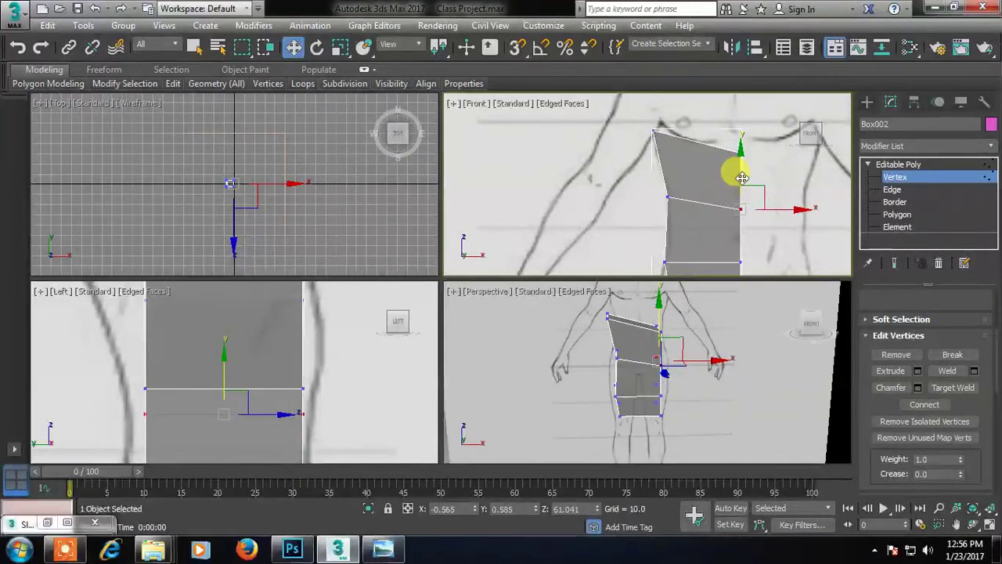
Step: Move the second row's outer vertices inward to X about -6.5 in the front view
{"action": "middle_click_drag", "start_coordinate": [688, 234], "coordinate": [692, 200]}
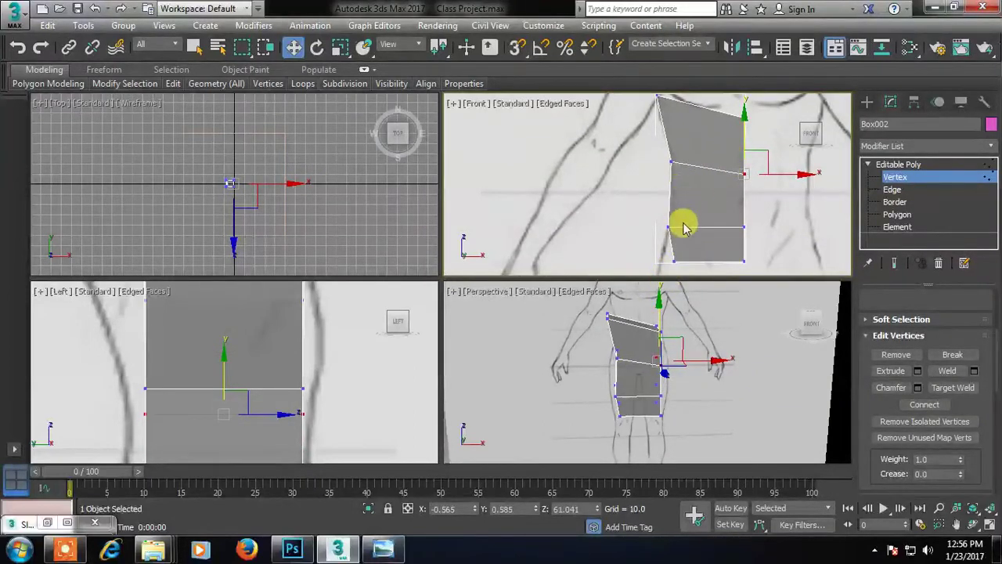
{"action": "middle_click_drag", "start_coordinate": [720, 383], "coordinate": [704, 328], "text": "alt"}
{"action": "left_click", "coordinate": [671, 161]}
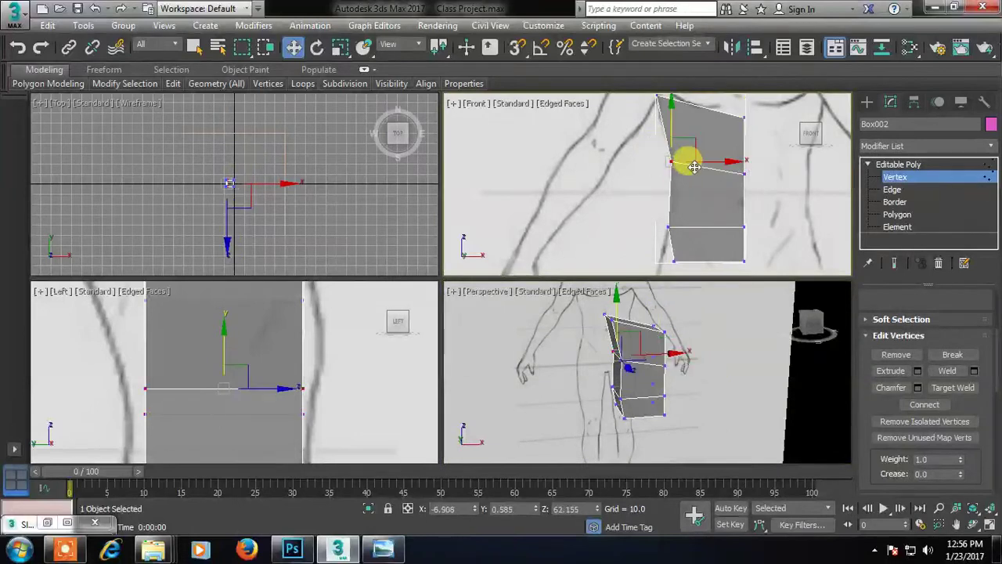
{"action": "left_click_drag", "start_coordinate": [700, 160], "coordinate": [713, 161]}
{"action": "mouse_move", "coordinate": [626, 329]}
{"action": "middle_mouse_down", "text": "alt"}
{"action": "mouse_move", "coordinate": [742, 332]}
{"action": "mouse_move", "coordinate": [670, 331]}
{"action": "mouse_move", "coordinate": [670, 313]}
{"action": "middle_mouse_up", "text": "alt"}
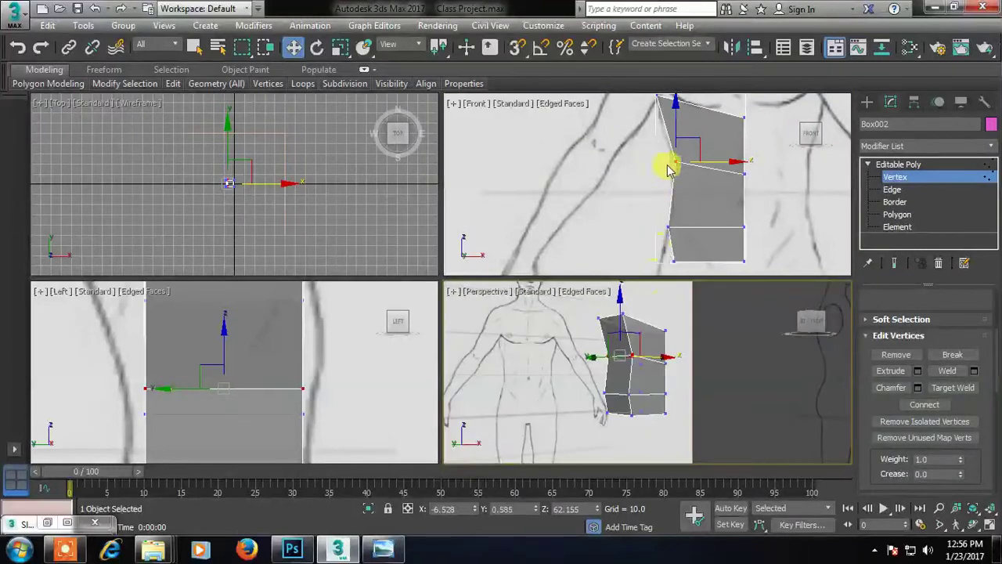
Step: Move the bottom row's outer vertices outward and place the third row's outer vertices at X about -6.8 and Z about 57.6
{"action": "left_click_drag", "start_coordinate": [652, 211], "coordinate": [666, 228]}
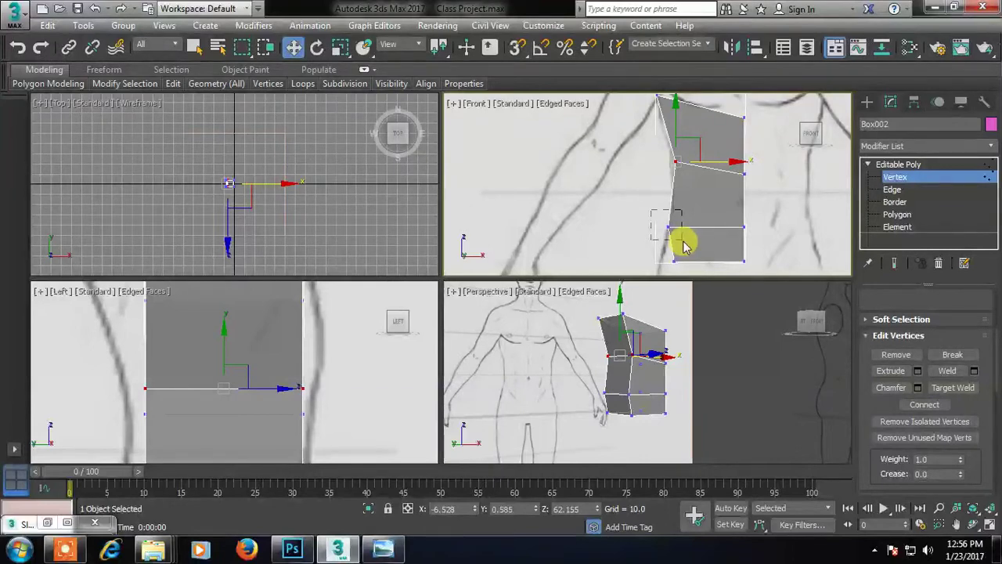
{"action": "left_click_drag", "start_coordinate": [683, 246], "coordinate": [695, 263]}
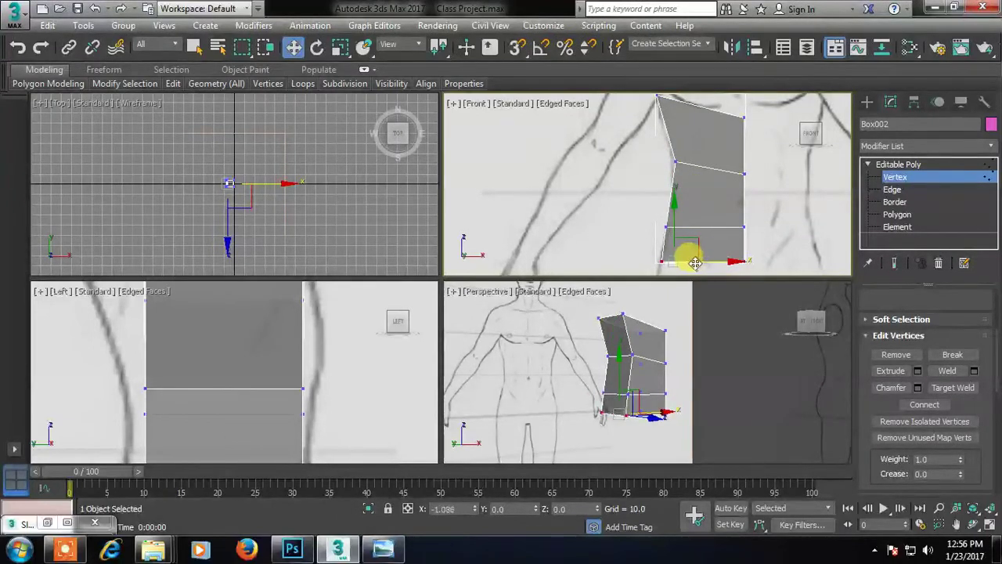
{"action": "scroll", "coordinate": [706, 226], "scroll_direction": "down", "scroll_amount": 3}
{"action": "left_click_drag", "start_coordinate": [674, 219], "coordinate": [709, 238]}
{"action": "left_click_drag", "start_coordinate": [685, 195], "coordinate": [686, 182]}
{"action": "scroll", "coordinate": [676, 210], "scroll_direction": "up", "scroll_amount": 3}
{"action": "left_click_drag", "start_coordinate": [730, 217], "coordinate": [735, 219]}
{"action": "left_click_drag", "start_coordinate": [700, 168], "coordinate": [703, 181]}
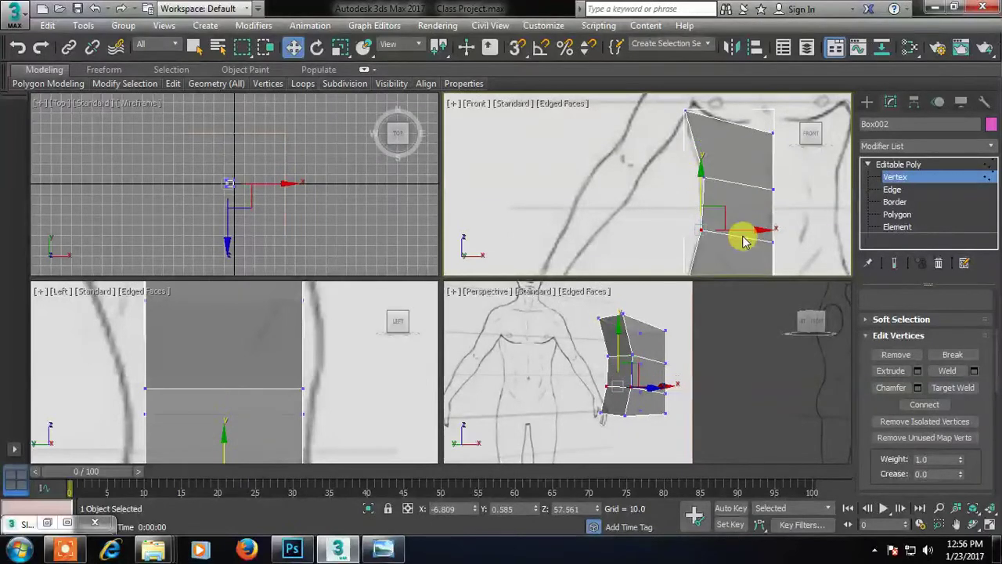
Step: In the front view, raise the third row's inner vertices and move its outer vertices to X about -6.7 and Z about 59.0
{"action": "middle_click_drag", "start_coordinate": [792, 242], "coordinate": [782, 201]}
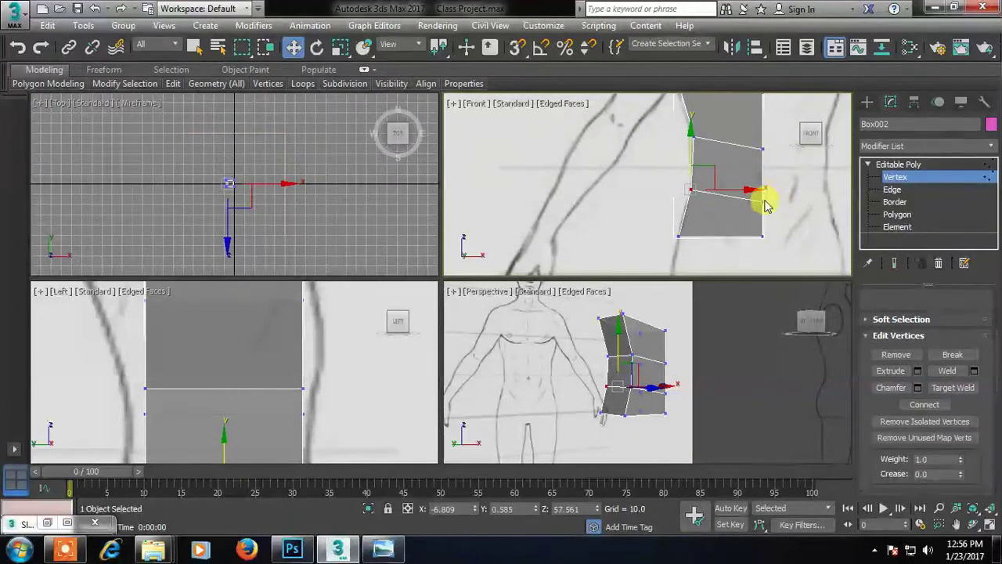
{"action": "left_click", "coordinate": [771, 183]}
{"action": "mouse_move", "coordinate": [755, 180]}
{"action": "left_mouse_down"}
{"action": "mouse_move", "coordinate": [773, 214]}
{"action": "mouse_move", "coordinate": [763, 171]}
{"action": "left_mouse_up"}
{"action": "left_click_drag", "start_coordinate": [664, 168], "coordinate": [698, 184]}
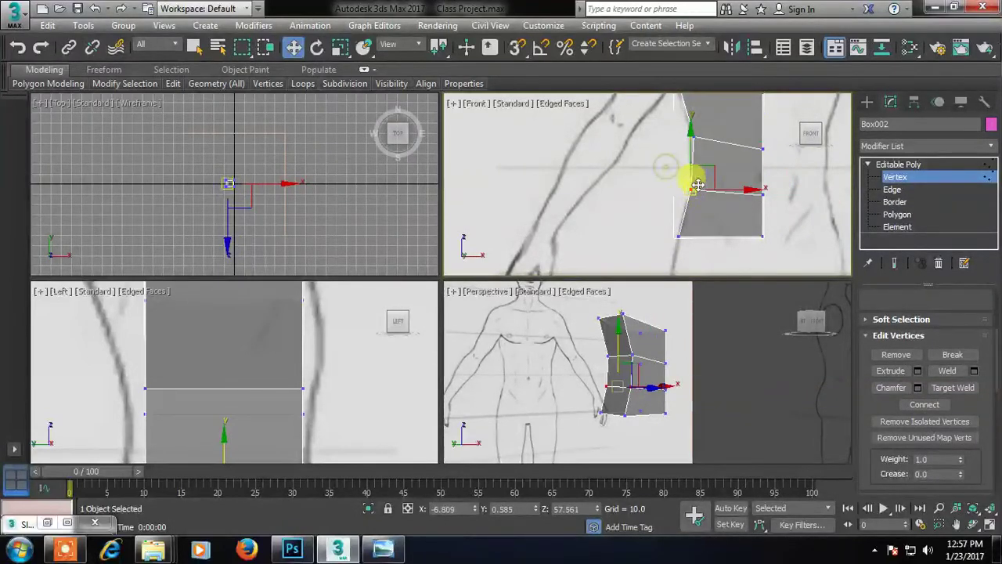
{"action": "left_click_drag", "start_coordinate": [691, 145], "coordinate": [722, 172]}
{"action": "left_click_drag", "start_coordinate": [780, 188], "coordinate": [753, 201]}
{"action": "left_click_drag", "start_coordinate": [763, 160], "coordinate": [763, 146]}
Step: Move the bottom row's outer vertices up and inward along the hip outline, and lower its inner vertices to Z about 52.8
{"action": "left_click_drag", "start_coordinate": [698, 258], "coordinate": [698, 256]}
{"action": "left_click_drag", "start_coordinate": [678, 200], "coordinate": [705, 178]}
{"action": "left_click_drag", "start_coordinate": [741, 213], "coordinate": [765, 244]}
{"action": "left_click", "coordinate": [766, 244]}
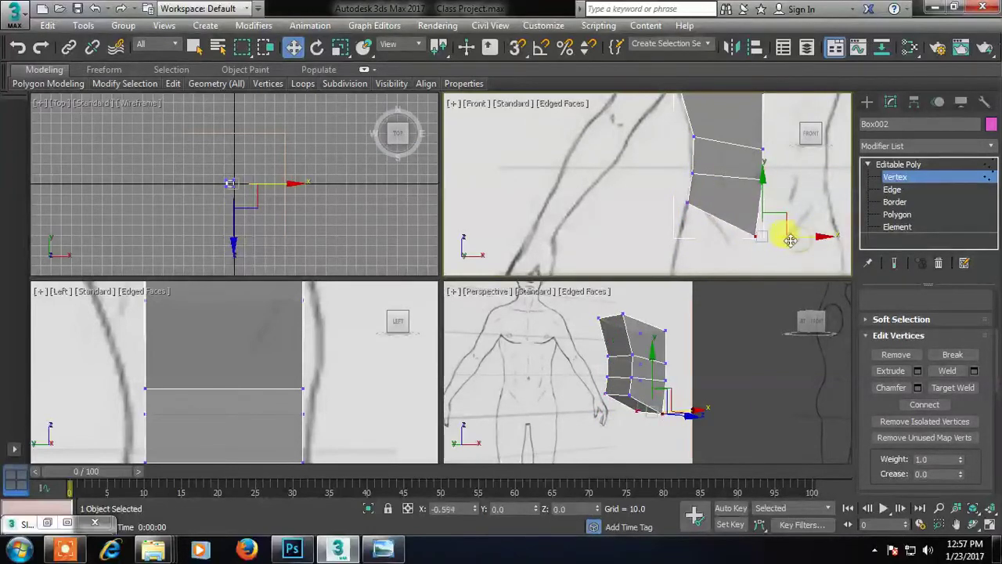
{"action": "key", "text": "ctrl+z"}
{"action": "mouse_move", "coordinate": [762, 186]}
{"action": "left_mouse_down"}
{"action": "mouse_move", "coordinate": [764, 203]}
{"action": "mouse_move", "coordinate": [756, 188]}
{"action": "left_mouse_up"}
Step: Raise the second row's inner vertices to Z about 61.4 and its outer vertices to X about -6.9 and Z about 62.9
{"action": "middle_click_drag", "start_coordinate": [639, 157], "coordinate": [630, 206]}
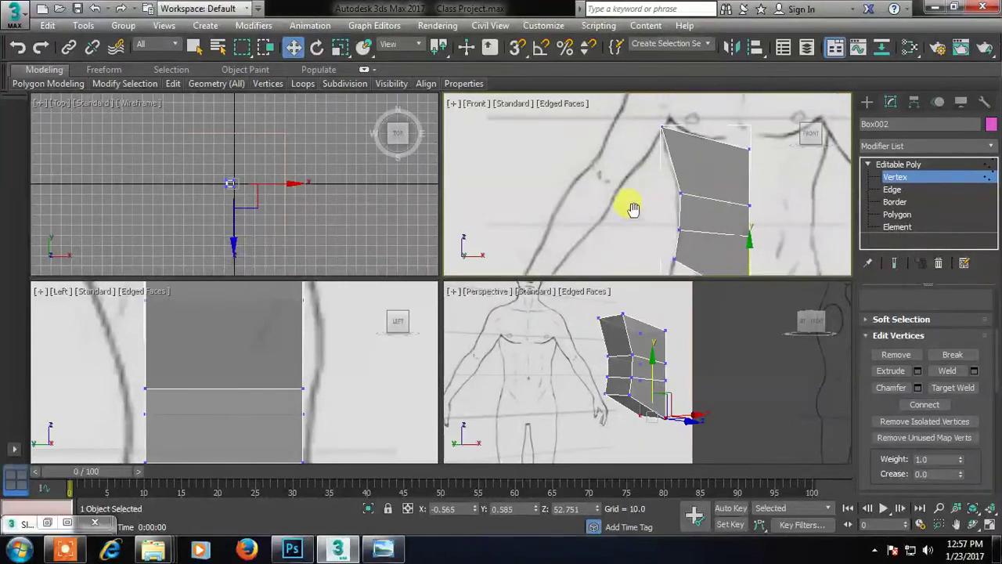
{"action": "left_click", "coordinate": [759, 190]}
{"action": "left_click_drag", "start_coordinate": [752, 170], "coordinate": [749, 164]}
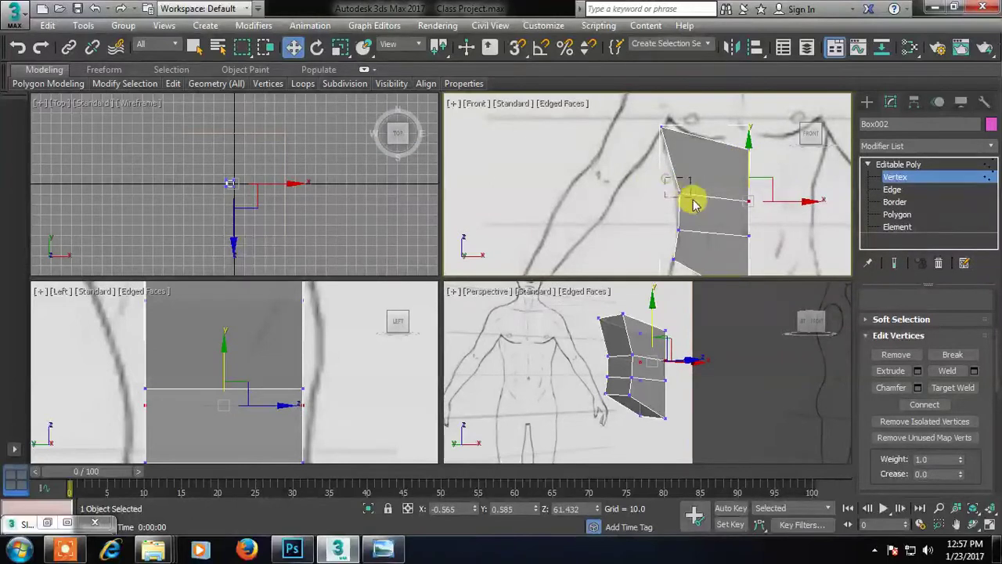
{"action": "left_click", "coordinate": [679, 192]}
{"action": "left_click_drag", "start_coordinate": [682, 153], "coordinate": [666, 139]}
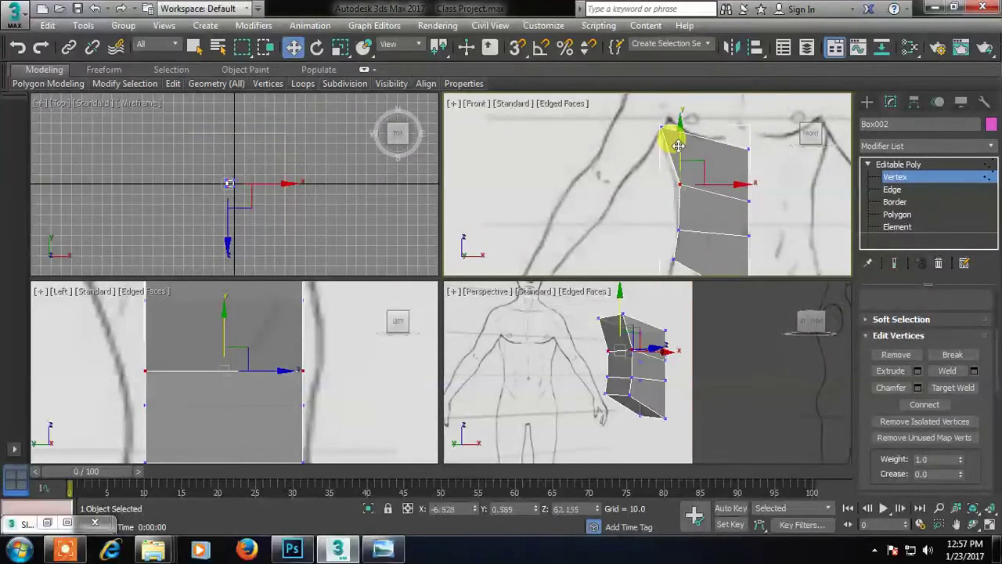
{"action": "left_click_drag", "start_coordinate": [718, 179], "coordinate": [720, 181]}
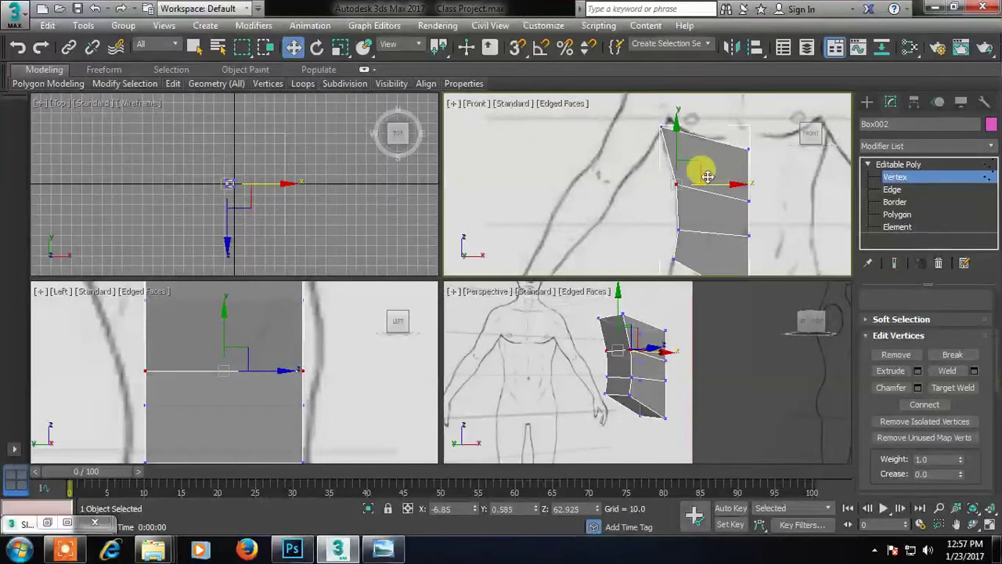
Step: Move the top outer vertices to X about -7.9 and Z about 67.5, and raise the second row's inner vertices slightly
{"action": "left_click", "coordinate": [663, 126]}
{"action": "left_click_drag", "start_coordinate": [700, 129], "coordinate": [703, 129]}
{"action": "left_click_drag", "start_coordinate": [664, 100], "coordinate": [664, 106]}
{"action": "middle_click_drag", "start_coordinate": [780, 220], "coordinate": [779, 190]}
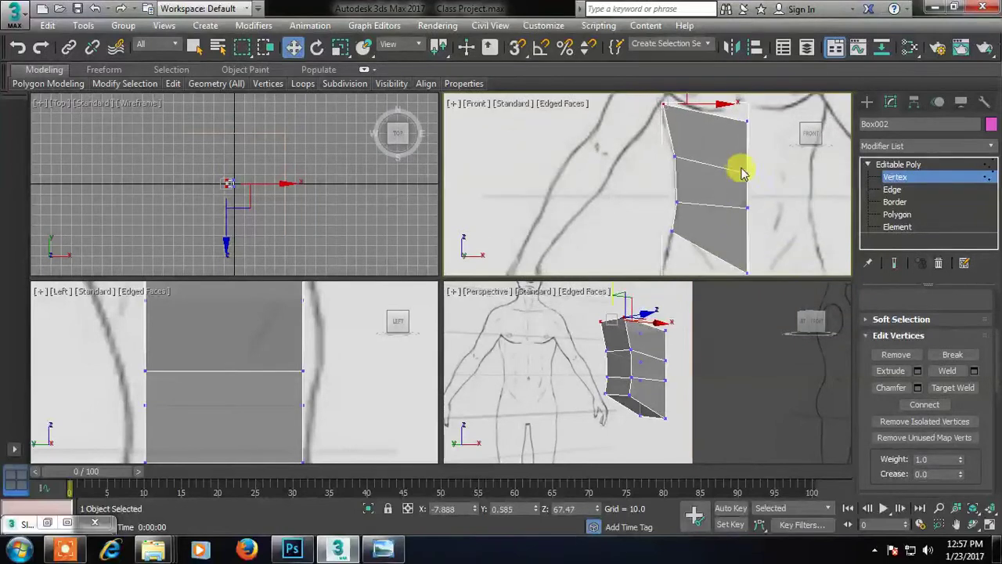
{"action": "left_click", "coordinate": [746, 172]}
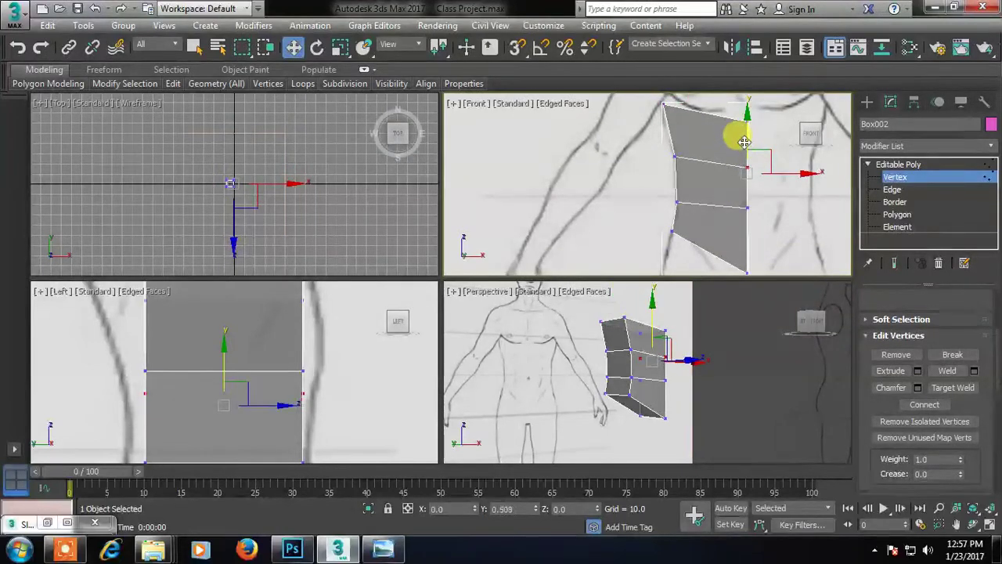
{"action": "left_click_drag", "start_coordinate": [745, 141], "coordinate": [745, 144]}
Step: Raise the third row's outer vertices slightly and its inner vertices to Z about 58.6
{"action": "left_click_drag", "start_coordinate": [753, 219], "coordinate": [672, 195]}
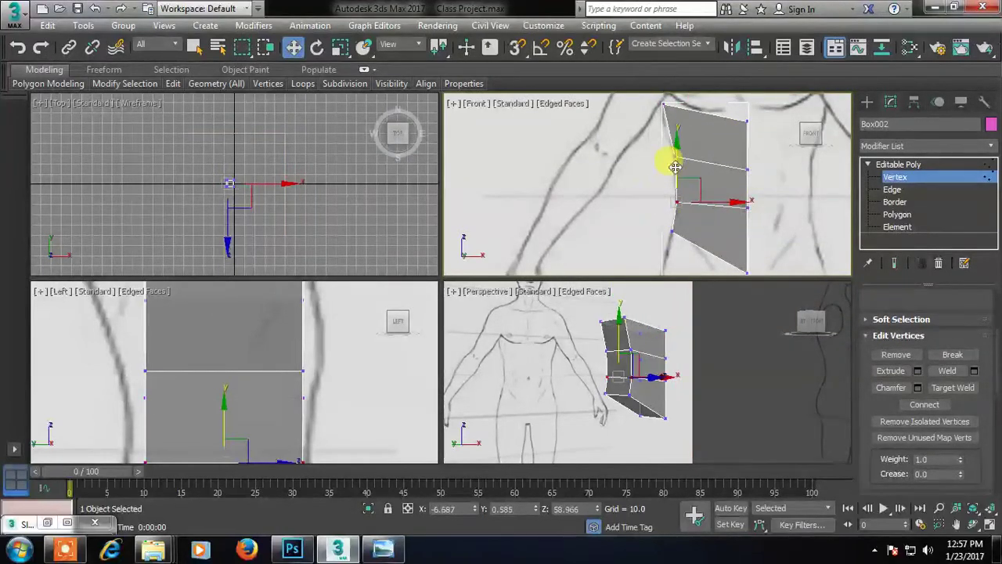
{"action": "left_click_drag", "start_coordinate": [674, 161], "coordinate": [666, 145]}
{"action": "left_click", "coordinate": [744, 205]}
{"action": "left_click_drag", "start_coordinate": [743, 202], "coordinate": [756, 217]}
{"action": "left_click_drag", "start_coordinate": [746, 171], "coordinate": [746, 169]}
Step: Raise the top outer vertices to Z about 67.9 and lower the bottom inner vertices to Z about 52.4
{"action": "middle_click_drag", "start_coordinate": [763, 237], "coordinate": [757, 211]}
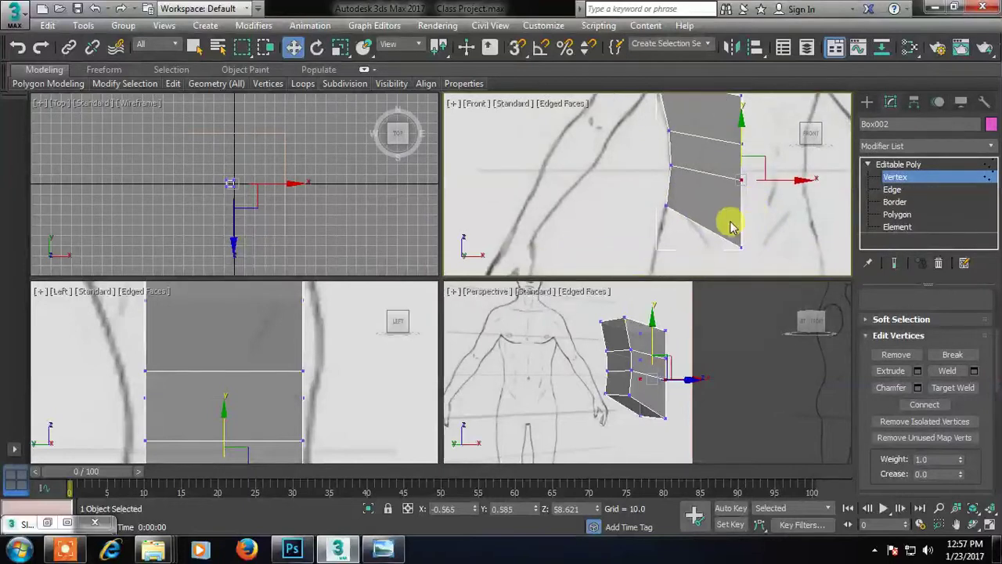
{"action": "left_click", "coordinate": [740, 245]}
{"action": "left_click_drag", "start_coordinate": [773, 246], "coordinate": [775, 247]}
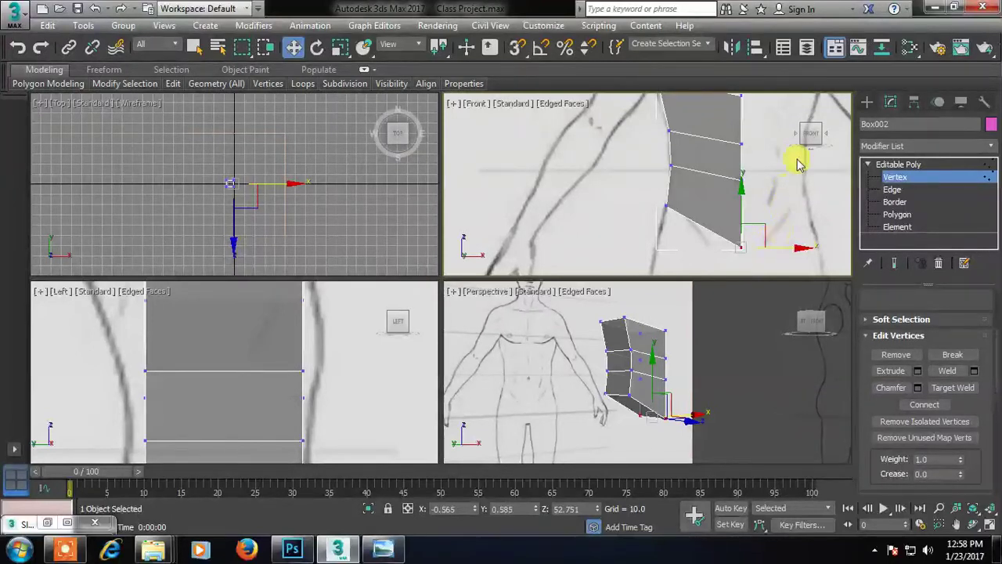
{"action": "scroll", "coordinate": [743, 173], "scroll_direction": "down", "scroll_amount": 2}
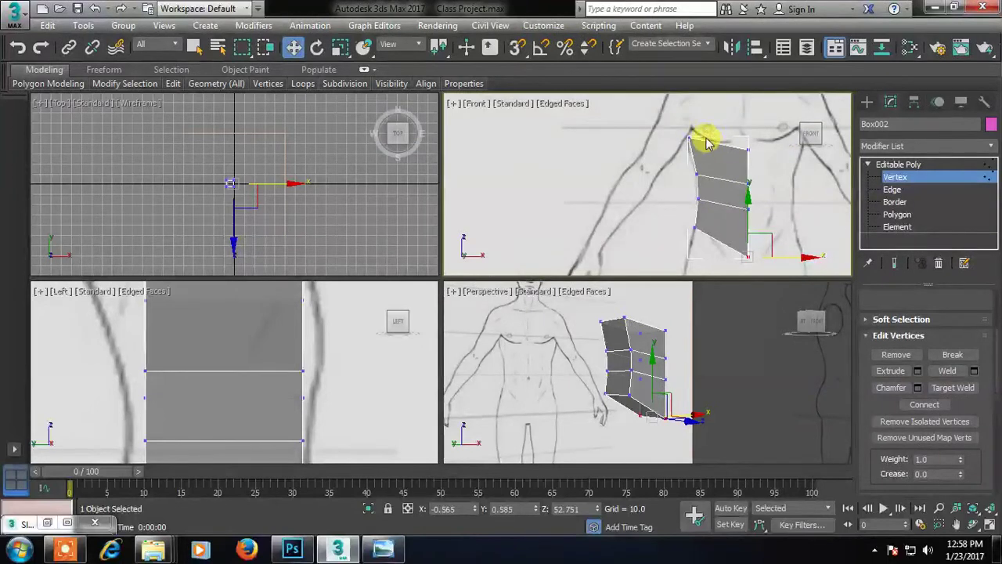
{"action": "left_click_drag", "start_coordinate": [707, 156], "coordinate": [705, 153]}
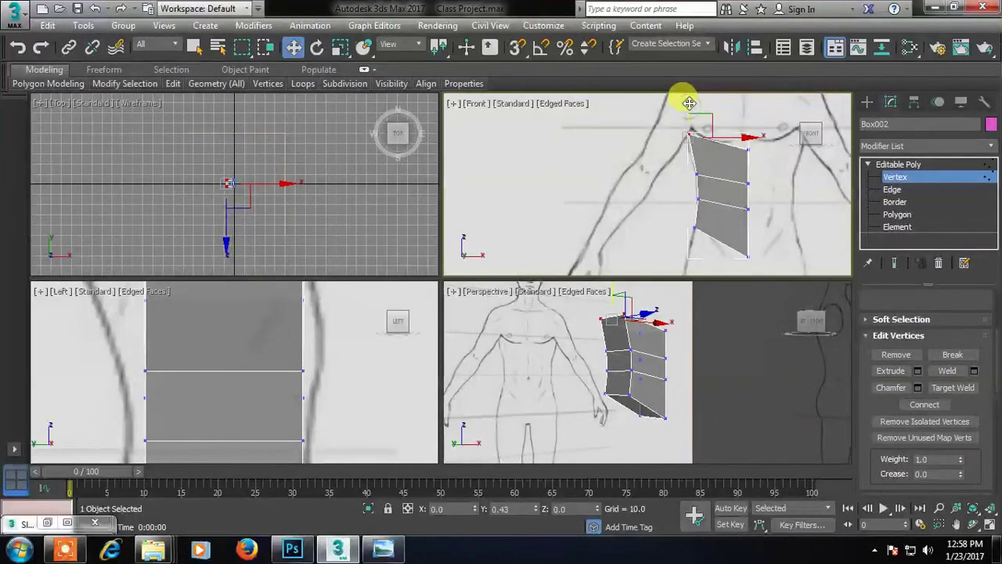
{"action": "left_click", "coordinate": [668, 214]}
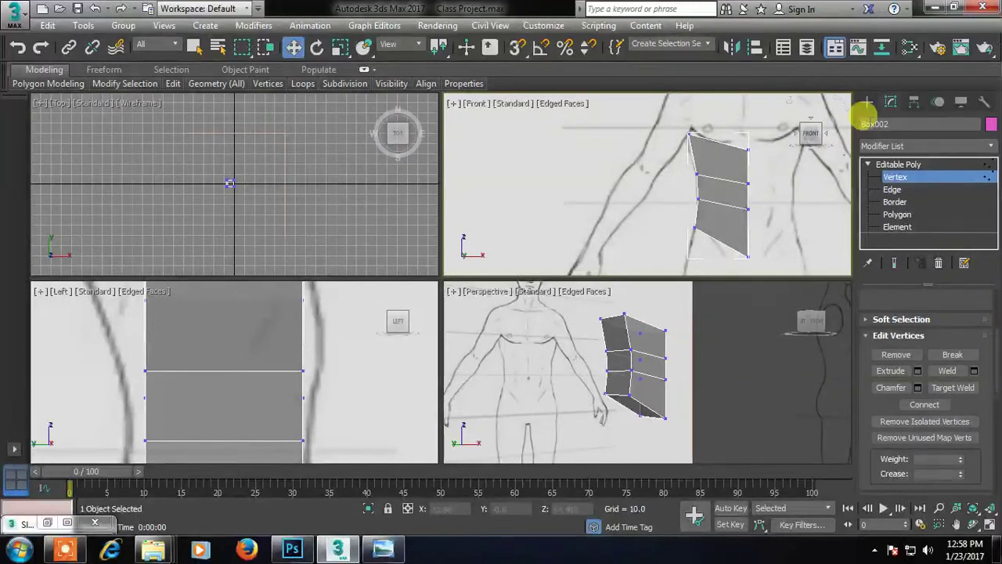
{"action": "left_click", "coordinate": [752, 256]}
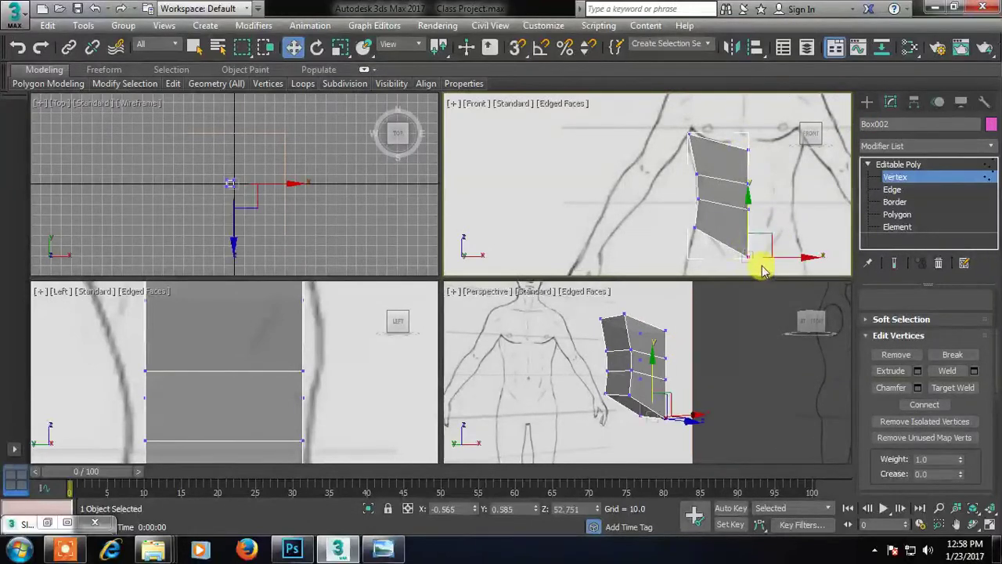
{"action": "left_click_drag", "start_coordinate": [747, 209], "coordinate": [746, 210]}
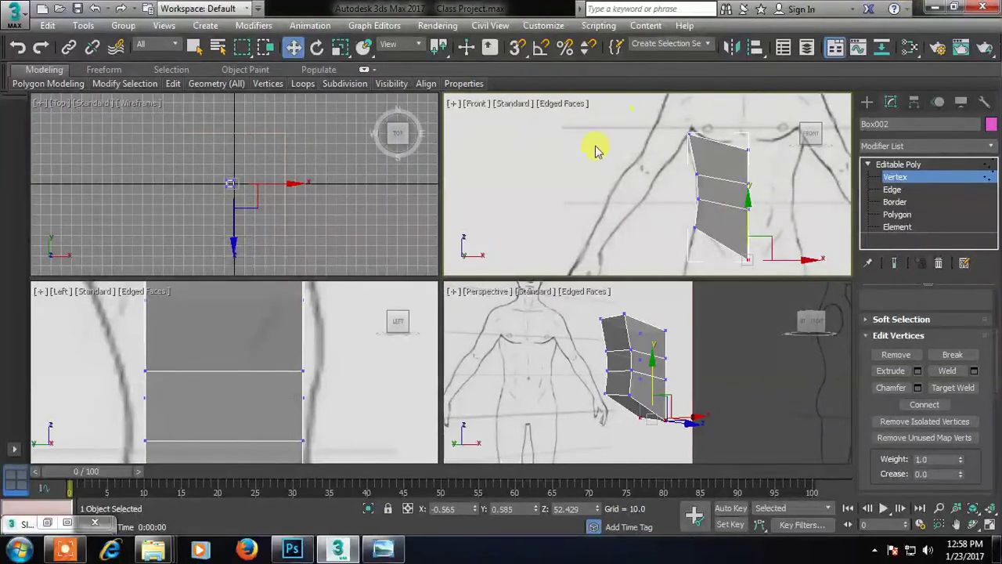
{"action": "left_click", "coordinate": [772, 358]}
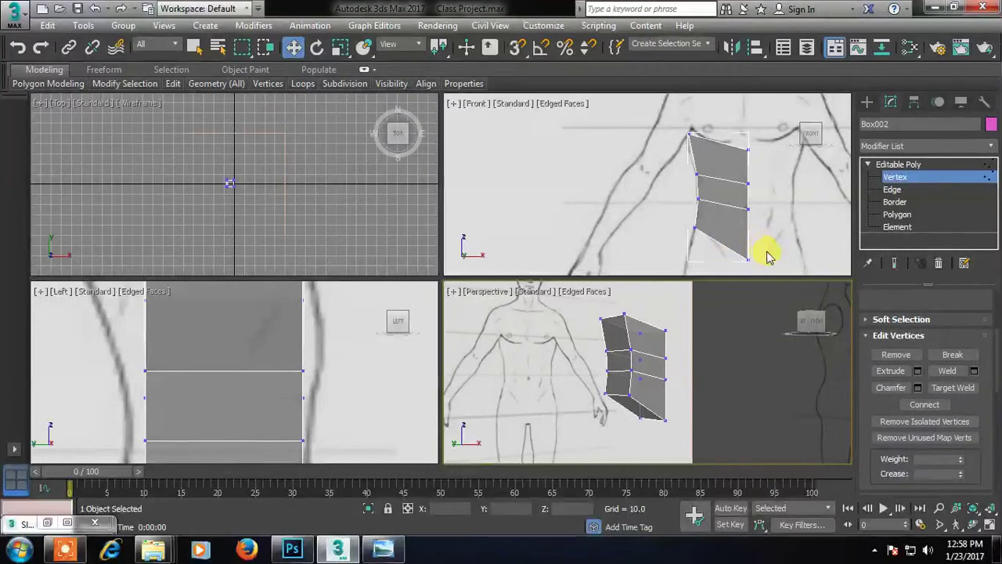
Step: In the left view, move the top row's back vertices out to the back outline and its front vertices to the chest outline
{"action": "scroll", "coordinate": [253, 358], "scroll_direction": "down", "scroll_amount": 3}
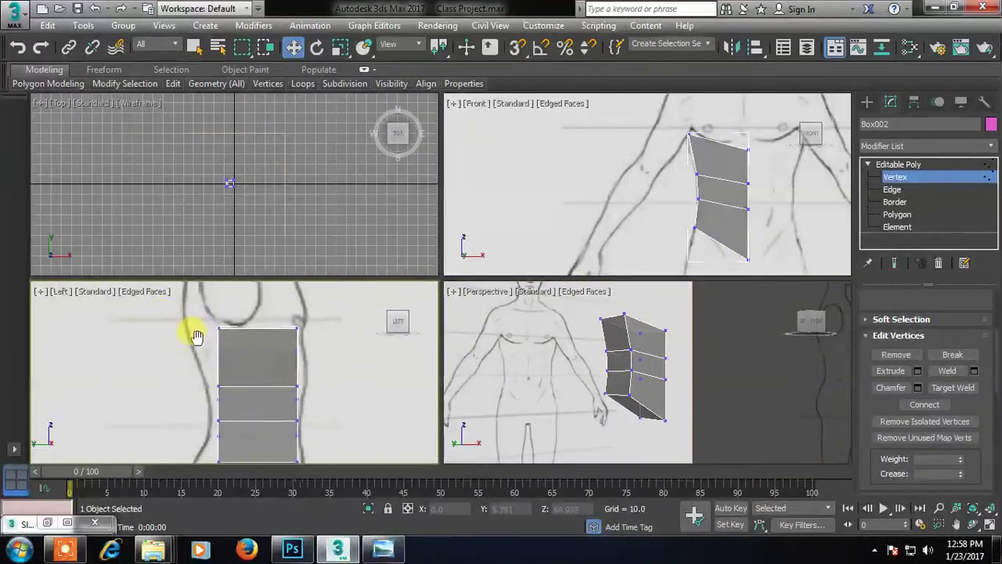
{"action": "scroll", "coordinate": [194, 334], "scroll_direction": "down", "scroll_amount": 3}
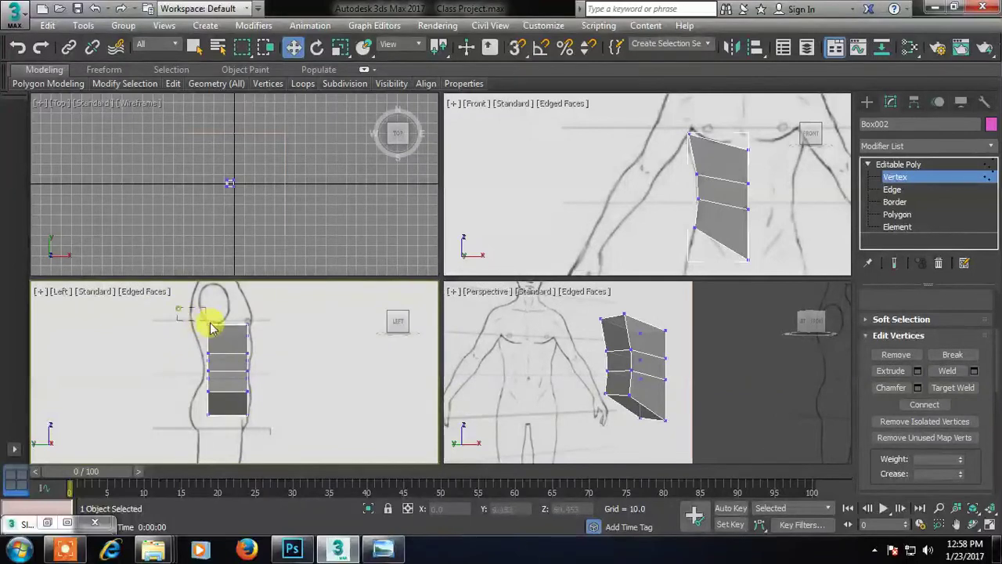
{"action": "left_click", "coordinate": [208, 321]}
{"action": "scroll", "coordinate": [222, 325], "scroll_direction": "up", "scroll_amount": 4}
{"action": "mouse_move", "coordinate": [242, 315]}
{"action": "left_mouse_down"}
{"action": "mouse_move", "coordinate": [203, 309]}
{"action": "mouse_move", "coordinate": [252, 313]}
{"action": "left_mouse_up"}
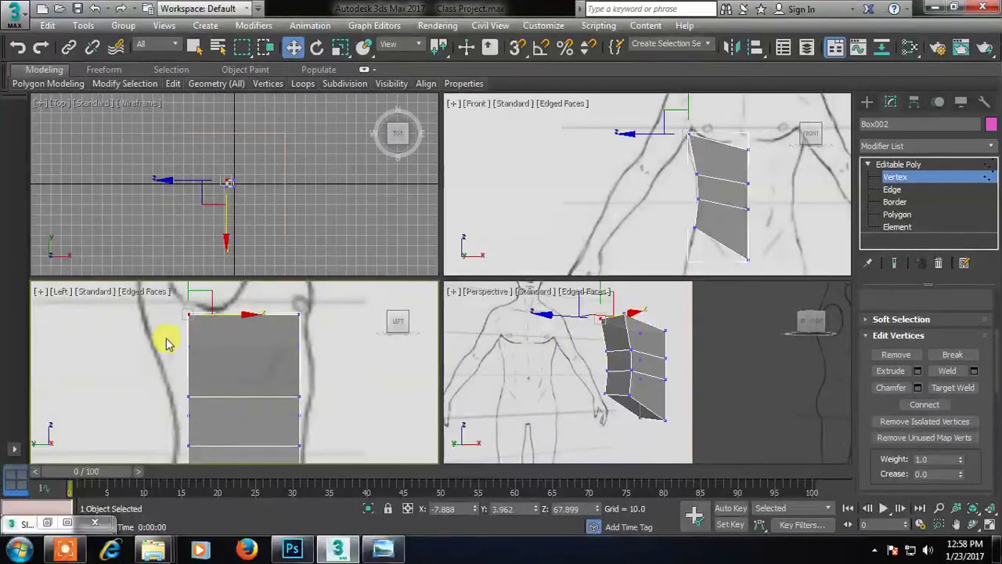
{"action": "mouse_move", "coordinate": [161, 312]}
{"action": "left_mouse_down"}
{"action": "mouse_move", "coordinate": [207, 359]}
{"action": "mouse_move", "coordinate": [232, 328]}
{"action": "mouse_move", "coordinate": [155, 319]}
{"action": "mouse_move", "coordinate": [176, 313]}
{"action": "left_mouse_up"}
{"action": "left_click_drag", "start_coordinate": [322, 324], "coordinate": [323, 326]}
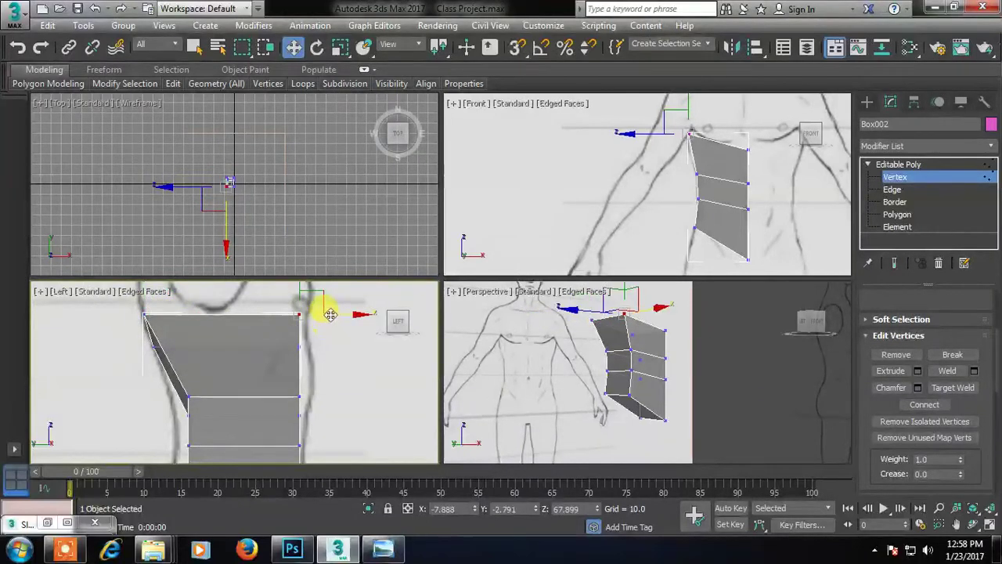
{"action": "left_click_drag", "start_coordinate": [333, 363], "coordinate": [356, 346]}
Step: Fit the back vertices of the second, third and bottom rows to the back outline of the side reference
{"action": "middle_click_drag", "start_coordinate": [339, 387], "coordinate": [354, 356]}
{"action": "left_click_drag", "start_coordinate": [181, 348], "coordinate": [234, 377]}
{"action": "middle_click_drag", "start_coordinate": [236, 413], "coordinate": [244, 371]}
{"action": "left_click_drag", "start_coordinate": [196, 369], "coordinate": [244, 383]}
{"action": "middle_click_drag", "start_coordinate": [221, 427], "coordinate": [239, 363]}
{"action": "left_click_drag", "start_coordinate": [206, 358], "coordinate": [240, 357]}
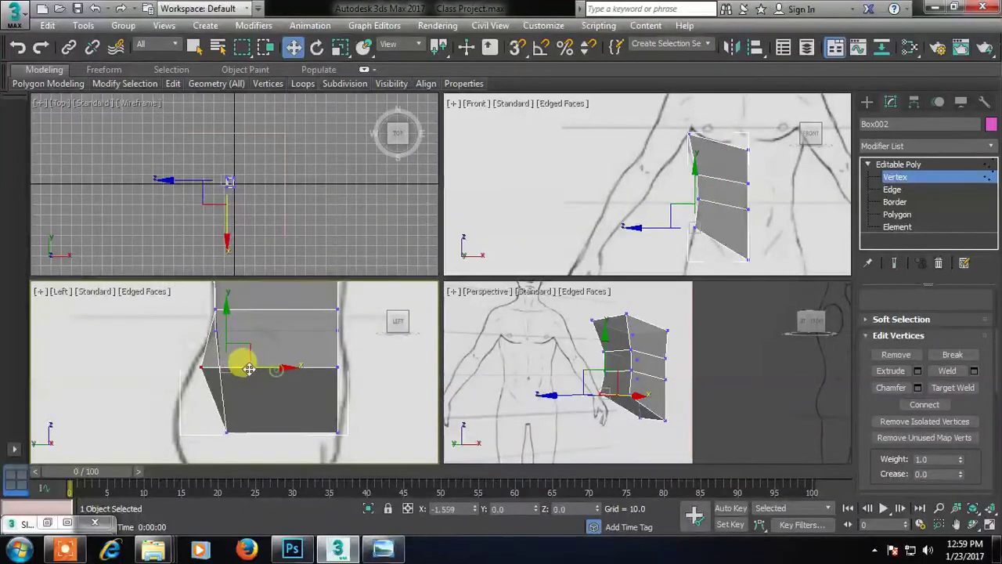
{"action": "left_click_drag", "start_coordinate": [196, 393], "coordinate": [219, 425]}
Step: Move the second row's front vertices forward to the side outline and the bottom row's outer front vertex to Y about -3.4
{"action": "left_click_drag", "start_coordinate": [301, 355], "coordinate": [348, 391]}
{"action": "middle_click_drag", "start_coordinate": [336, 312], "coordinate": [340, 360]}
{"action": "left_click_drag", "start_coordinate": [321, 302], "coordinate": [361, 333]}
{"action": "mouse_move", "coordinate": [358, 302]}
{"action": "middle_mouse_down"}
{"action": "mouse_move", "coordinate": [361, 345]}
{"action": "mouse_move", "coordinate": [326, 391]}
{"action": "middle_mouse_up"}
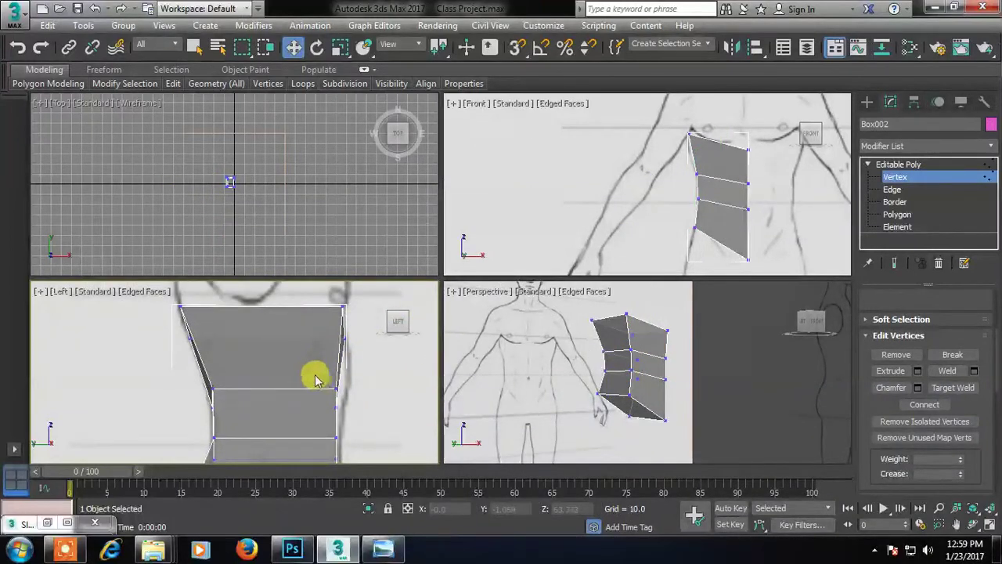
{"action": "left_click_drag", "start_coordinate": [373, 398], "coordinate": [374, 411]}
{"action": "middle_click_drag", "start_coordinate": [373, 411], "coordinate": [361, 364]}
{"action": "left_click_drag", "start_coordinate": [324, 389], "coordinate": [371, 408]}
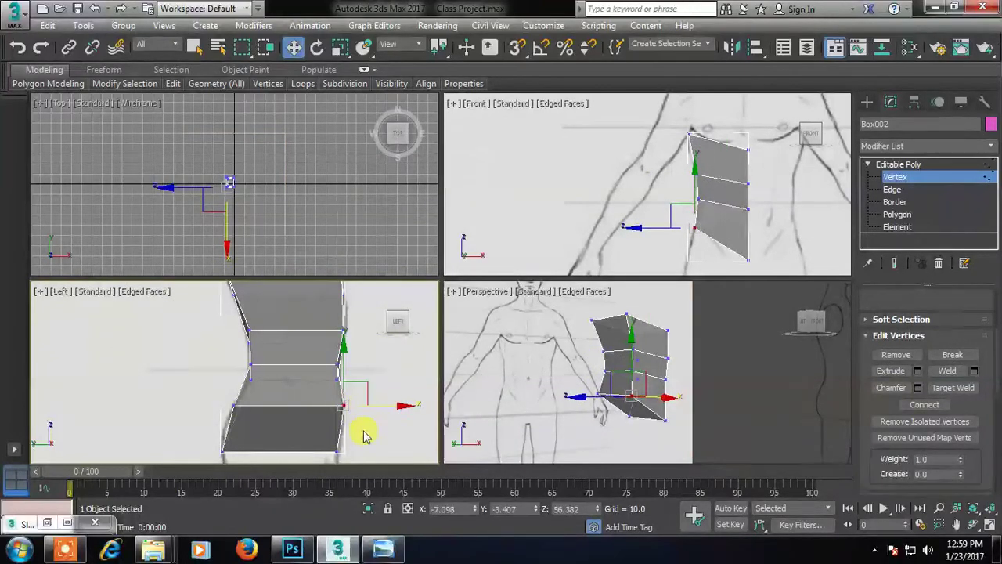
{"action": "left_click", "coordinate": [362, 431]}
Step: Move the third row's inner back vertex to Y about 4.8 in the left view
{"action": "scroll", "coordinate": [273, 378], "scroll_direction": "up", "scroll_amount": 5}
{"action": "left_click_drag", "start_coordinate": [198, 367], "coordinate": [233, 367]}
{"action": "left_click_drag", "start_coordinate": [238, 368], "coordinate": [233, 368]}
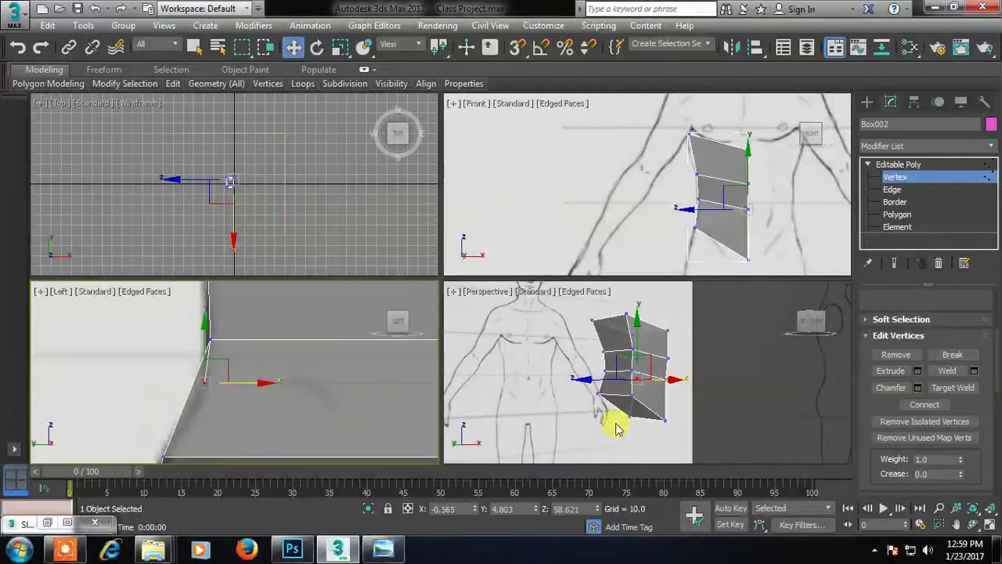
Step: Examine the torso mesh against the front and side reference drawings from several angles
{"action": "middle_click_drag", "start_coordinate": [641, 407], "coordinate": [402, 362], "text": "alt"}
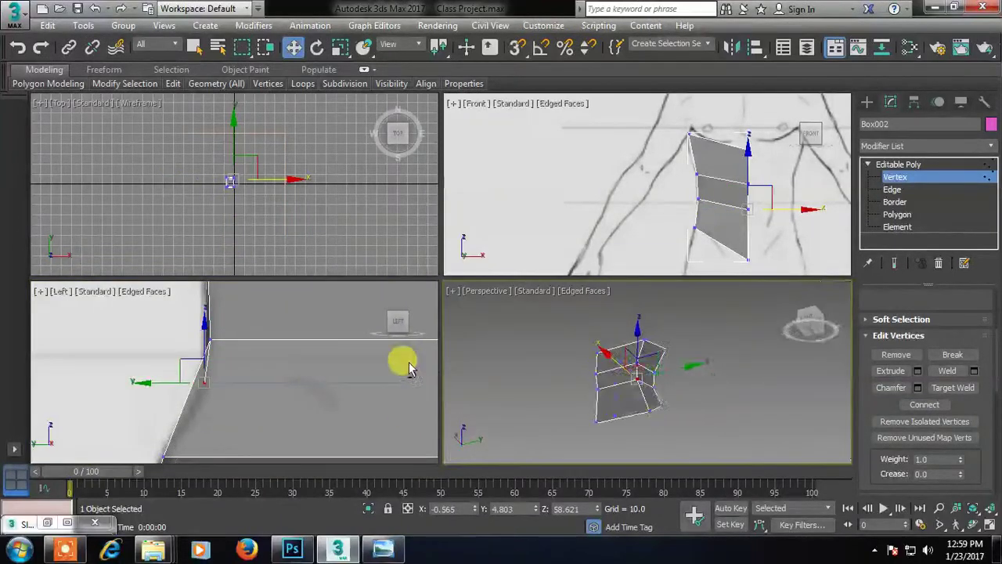
{"action": "middle_click_drag", "start_coordinate": [486, 415], "coordinate": [553, 393], "text": "alt"}
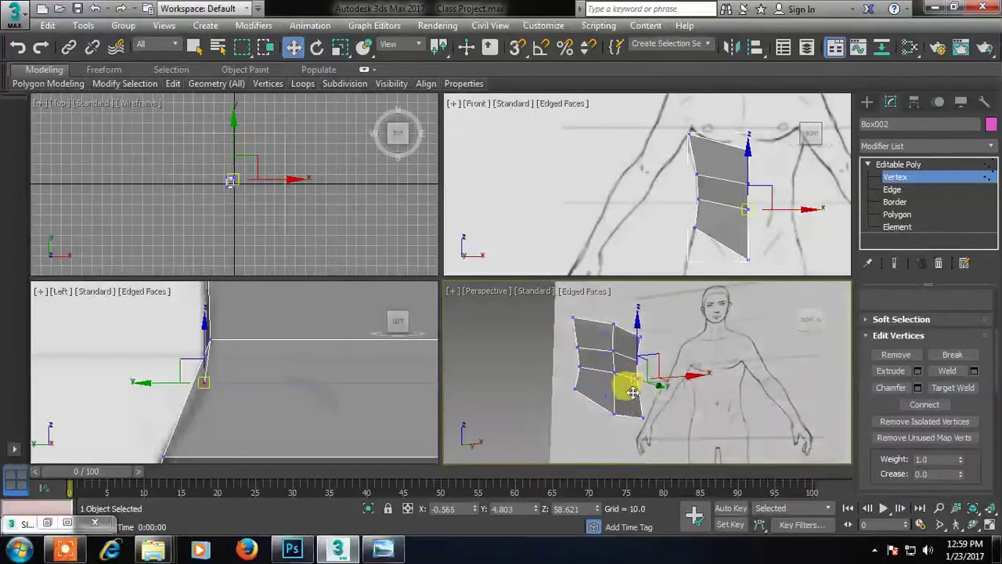
{"action": "middle_click_drag", "start_coordinate": [627, 400], "coordinate": [671, 391], "text": "alt"}
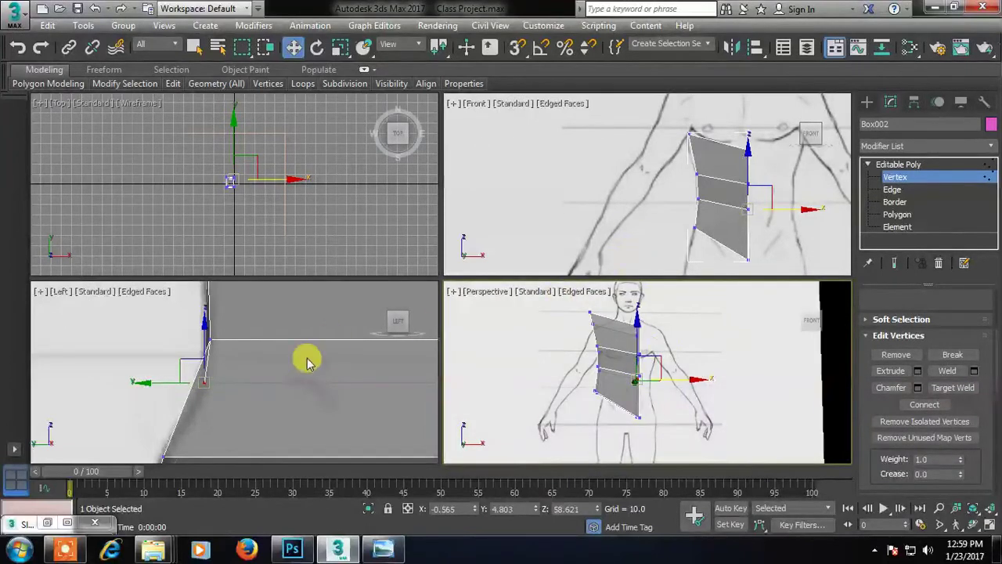
{"action": "scroll", "coordinate": [285, 352], "scroll_direction": "up", "scroll_amount": 4}
{"action": "scroll", "coordinate": [288, 354], "scroll_direction": "down", "scroll_amount": 5}
{"action": "scroll", "coordinate": [305, 357], "scroll_direction": "up", "scroll_amount": 4}
{"action": "left_click", "coordinate": [344, 353]}
{"action": "mouse_move", "coordinate": [628, 390]}
{"action": "middle_mouse_down", "text": "alt"}
{"action": "mouse_move", "coordinate": [744, 431]}
{"action": "mouse_move", "coordinate": [728, 385]}
{"action": "mouse_move", "coordinate": [655, 399]}
{"action": "mouse_move", "coordinate": [619, 362]}
{"action": "mouse_move", "coordinate": [656, 380]}
{"action": "mouse_move", "coordinate": [565, 361]}
{"action": "mouse_move", "coordinate": [662, 349]}
{"action": "mouse_move", "coordinate": [666, 403]}
{"action": "mouse_move", "coordinate": [615, 398]}
{"action": "mouse_move", "coordinate": [640, 357]}
{"action": "mouse_move", "coordinate": [637, 392]}
{"action": "middle_mouse_up", "text": "alt"}
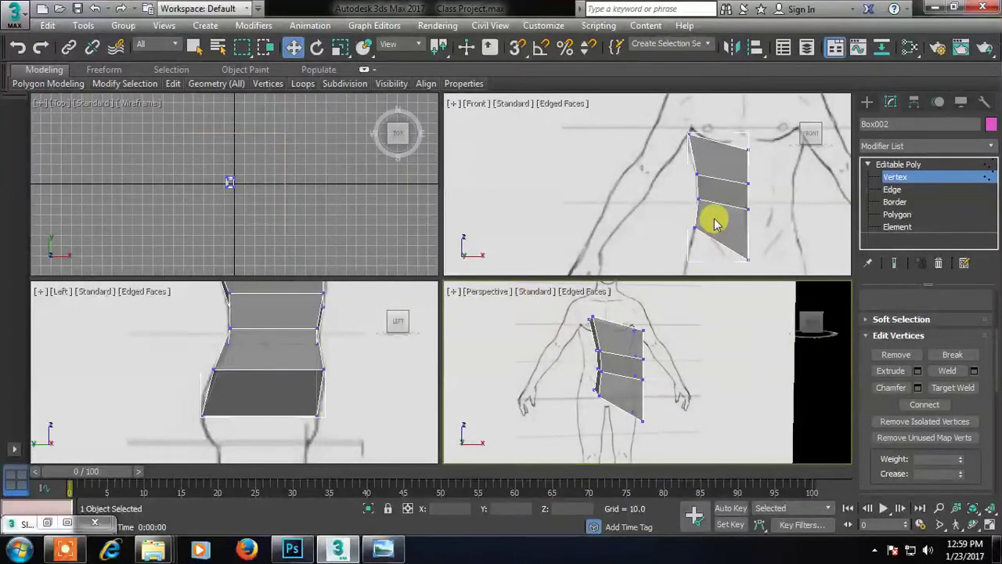
{"action": "middle_click_drag", "start_coordinate": [688, 364], "coordinate": [646, 374], "text": "alt"}
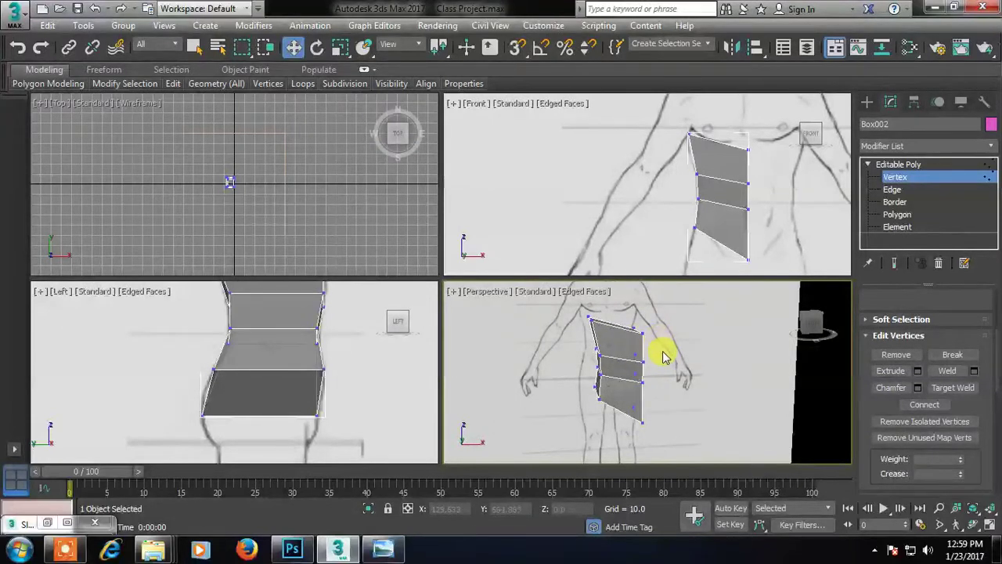
{"action": "scroll", "coordinate": [317, 321], "scroll_direction": "up", "scroll_amount": 6}
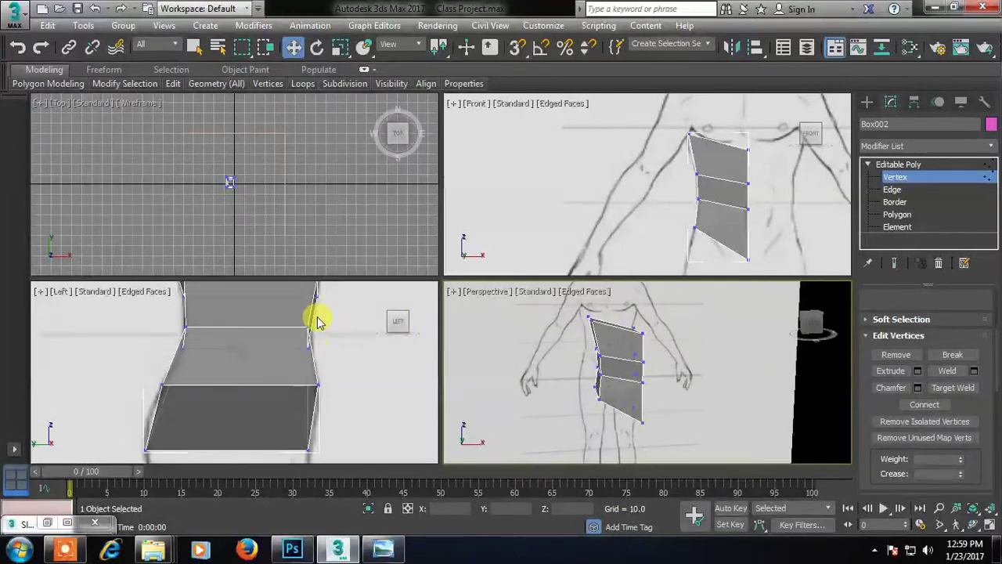
Step: Try to move the third row's inner front vertex in the left view, and undo the move
{"action": "scroll", "coordinate": [296, 349], "scroll_direction": "down", "scroll_amount": 3}
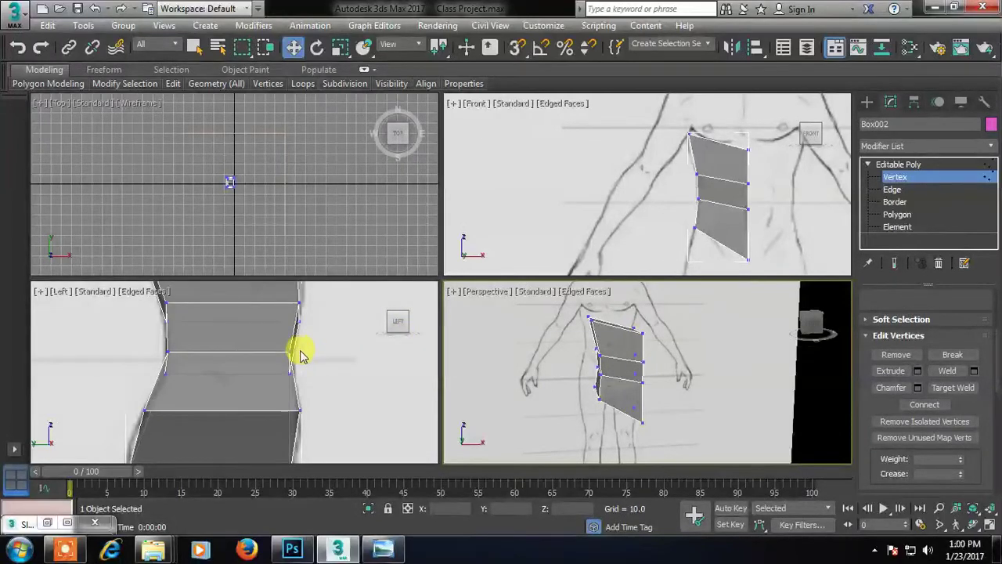
{"action": "left_click", "coordinate": [290, 368]}
{"action": "left_click_drag", "start_coordinate": [289, 369], "coordinate": [291, 332]}
{"action": "key", "text": "ctrl+z"}
Step: Move the top row's outer front vertex back to Y about 1.5 in the left view
{"action": "middle_click_drag", "start_coordinate": [621, 391], "coordinate": [655, 374], "text": "alt"}
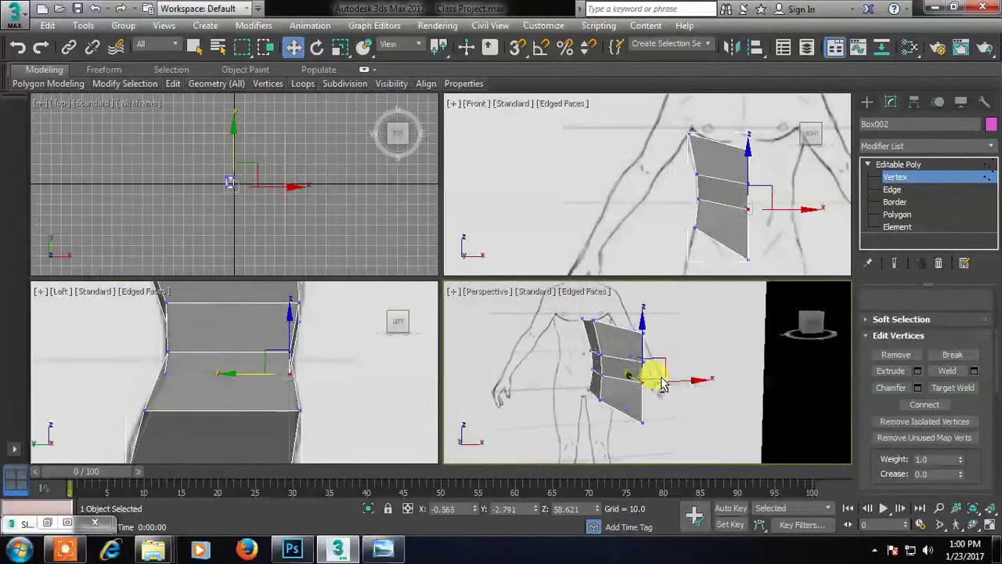
{"action": "left_click", "coordinate": [587, 318]}
{"action": "scroll", "coordinate": [588, 328], "scroll_direction": "up", "scroll_amount": 5}
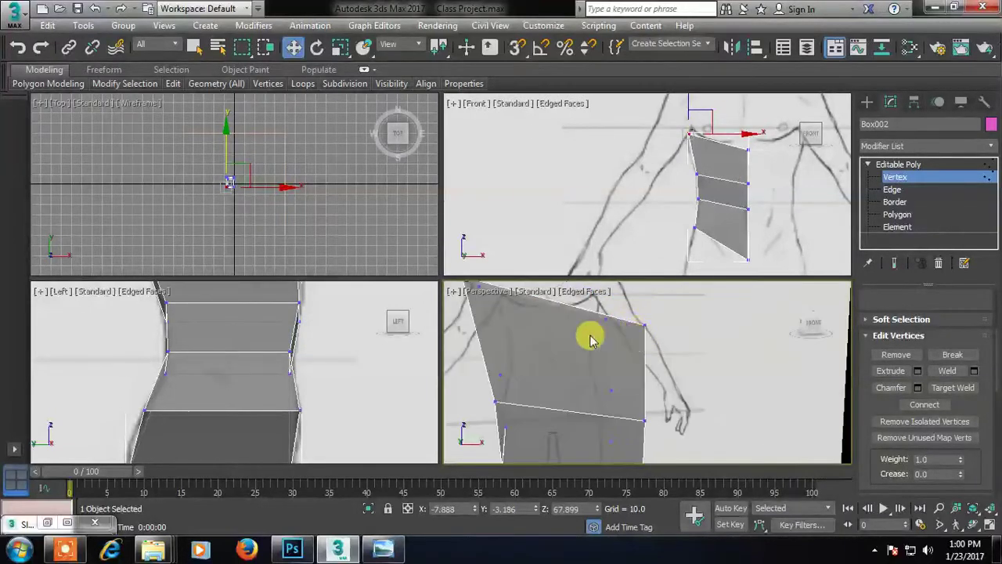
{"action": "scroll", "coordinate": [595, 344], "scroll_direction": "down", "scroll_amount": 2}
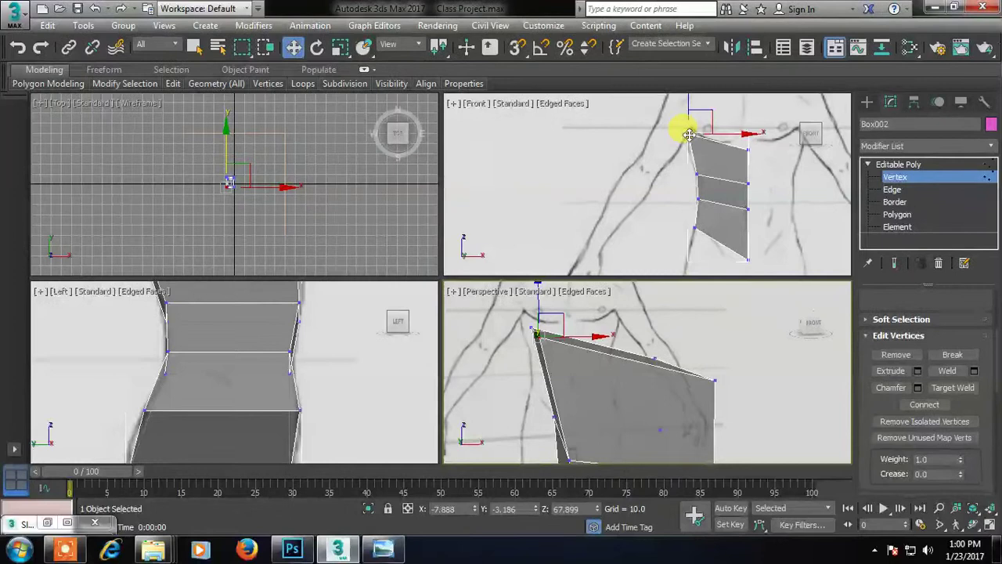
{"action": "middle_click_drag", "start_coordinate": [250, 374], "coordinate": [240, 489]}
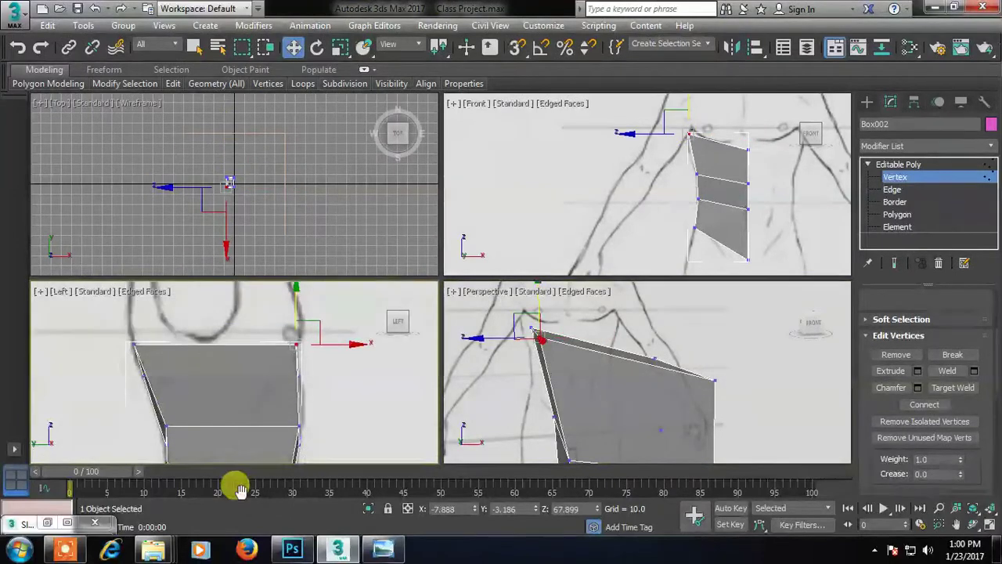
{"action": "scroll", "coordinate": [251, 403], "scroll_direction": "down", "scroll_amount": 3}
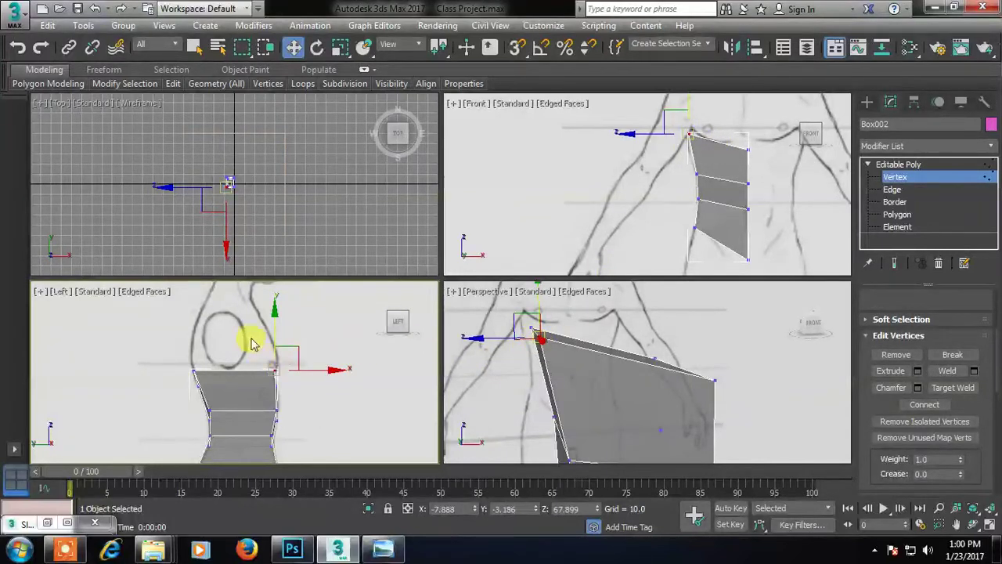
{"action": "scroll", "coordinate": [260, 391], "scroll_direction": "up", "scroll_amount": 5}
{"action": "scroll", "coordinate": [319, 341], "scroll_direction": "down", "scroll_amount": 1}
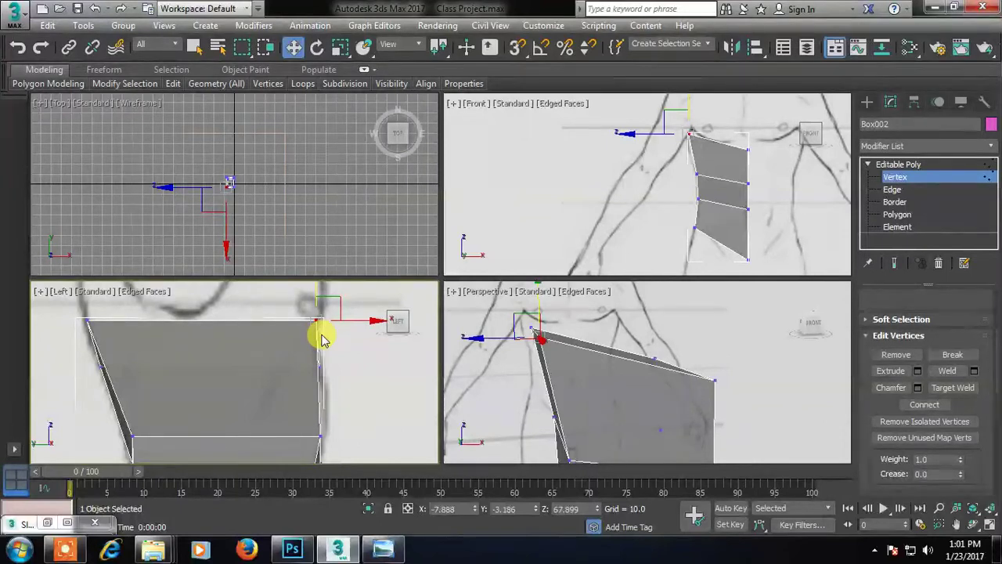
{"action": "scroll", "coordinate": [266, 337], "scroll_direction": "down", "scroll_amount": 5}
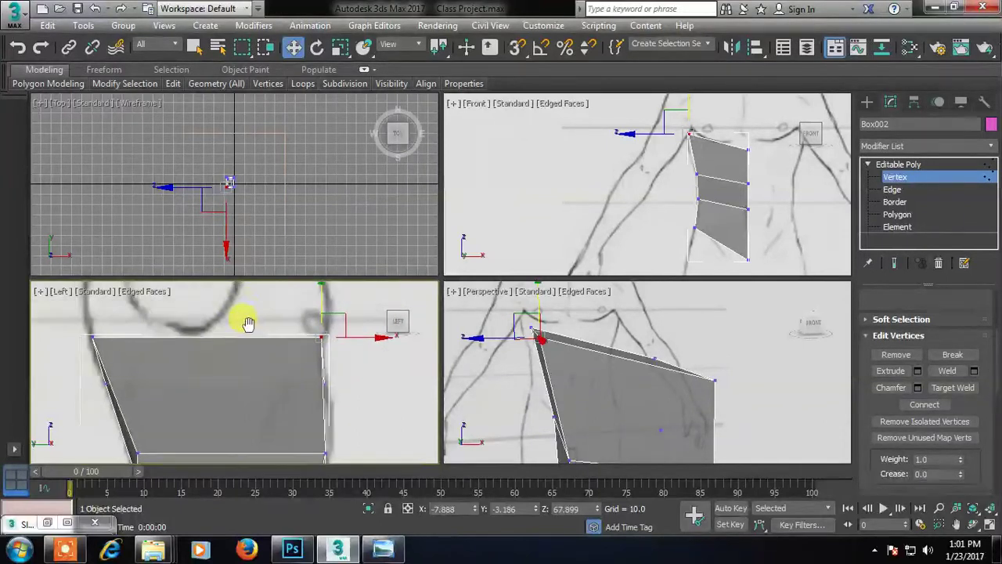
{"action": "left_click_drag", "start_coordinate": [306, 339], "coordinate": [231, 319]}
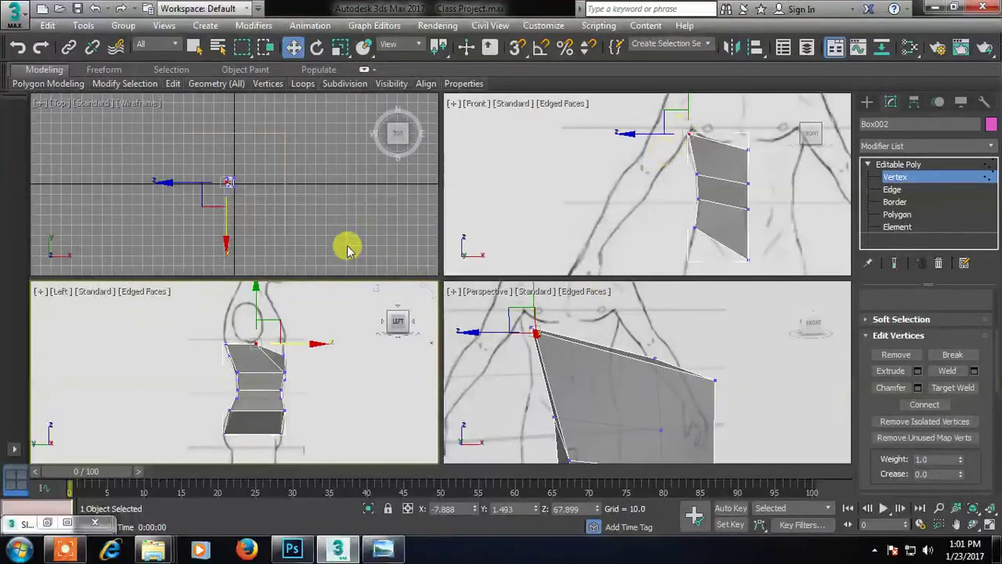
Step: Try to move the second and third rows' outer front vertices back in the left view, and undo both moves
{"action": "scroll", "coordinate": [278, 369], "scroll_direction": "up", "scroll_amount": 3}
{"action": "left_click", "coordinate": [299, 375]}
{"action": "left_click_drag", "start_coordinate": [333, 376], "coordinate": [300, 365]}
{"action": "left_click", "coordinate": [293, 409]}
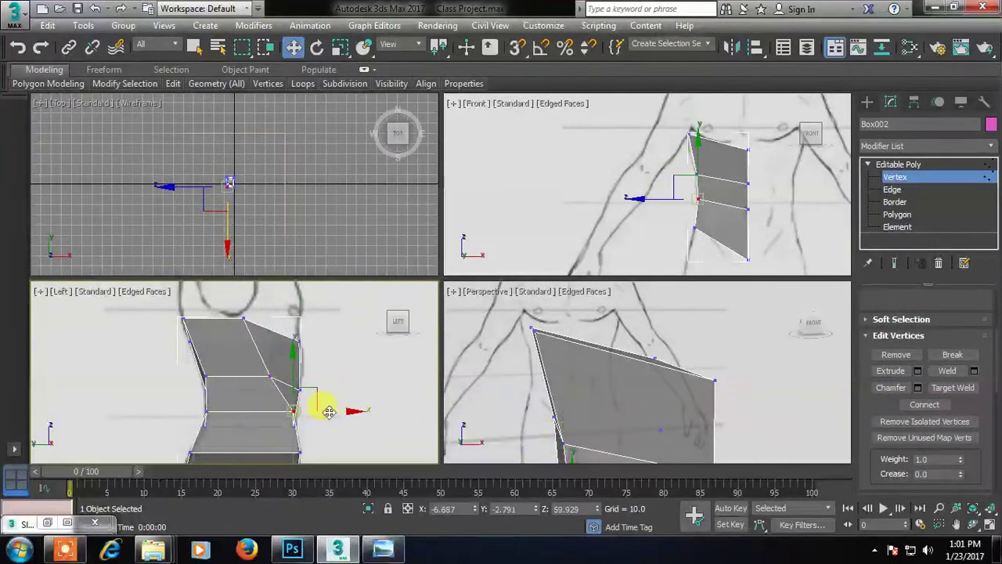
{"action": "left_click_drag", "start_coordinate": [333, 413], "coordinate": [328, 414]}
{"action": "middle_click_drag", "start_coordinate": [515, 459], "coordinate": [524, 425]}
{"action": "key", "text": "ctrl+z"}
{"action": "right_click", "coordinate": [398, 375]}
{"action": "key", "text": "ctrl+z"}
{"action": "key", "text": "ctrl+z"}
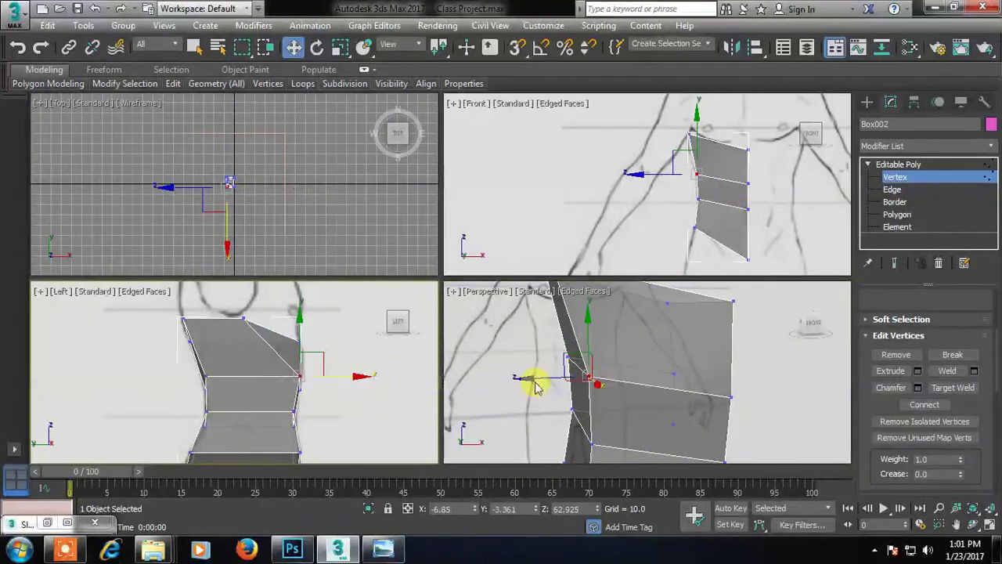
Step: Move the outer front vertices of the second and third rows back to Y about -0.6
{"action": "left_click_drag", "start_coordinate": [348, 378], "coordinate": [314, 374]}
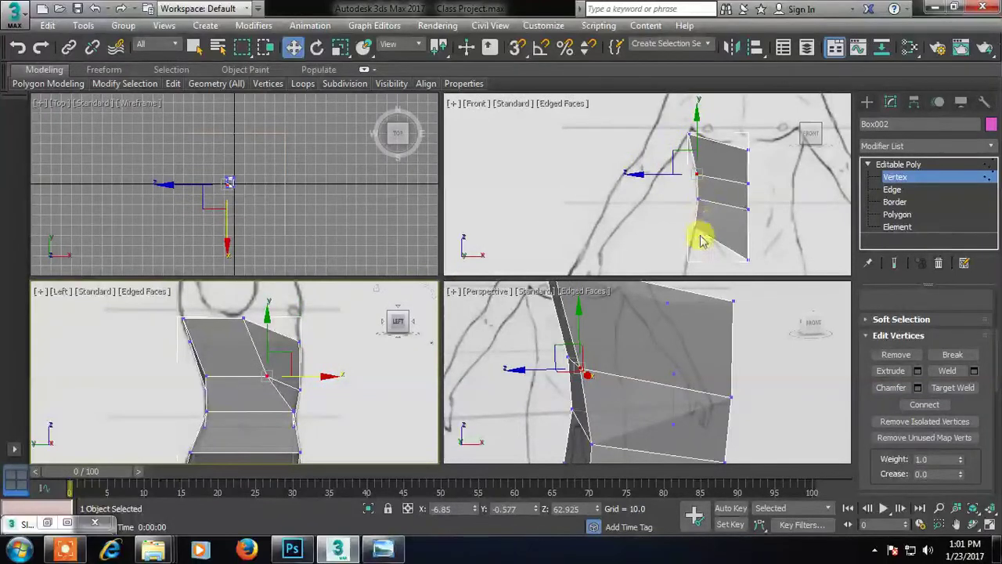
{"action": "left_click", "coordinate": [292, 411]}
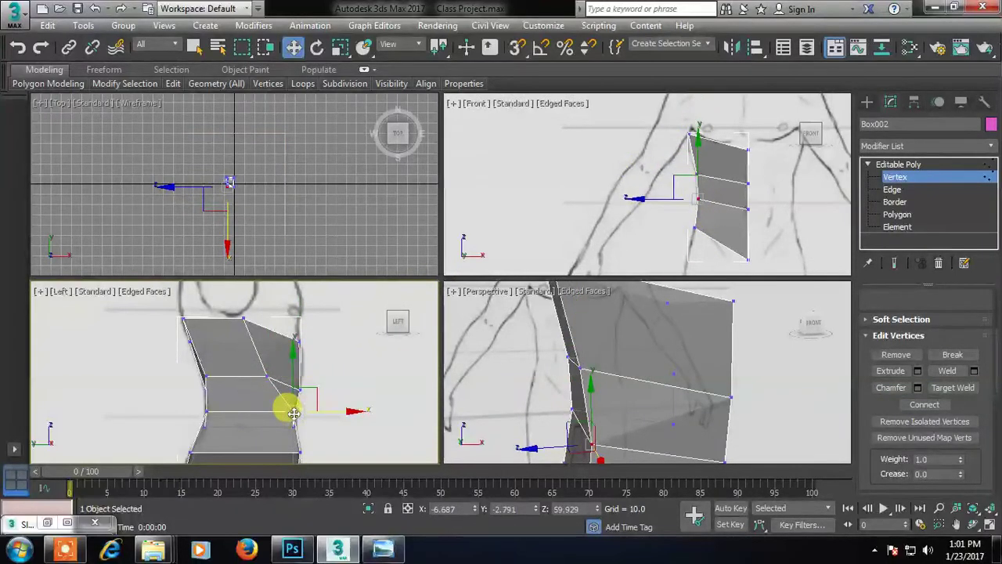
{"action": "left_click_drag", "start_coordinate": [336, 413], "coordinate": [284, 409]}
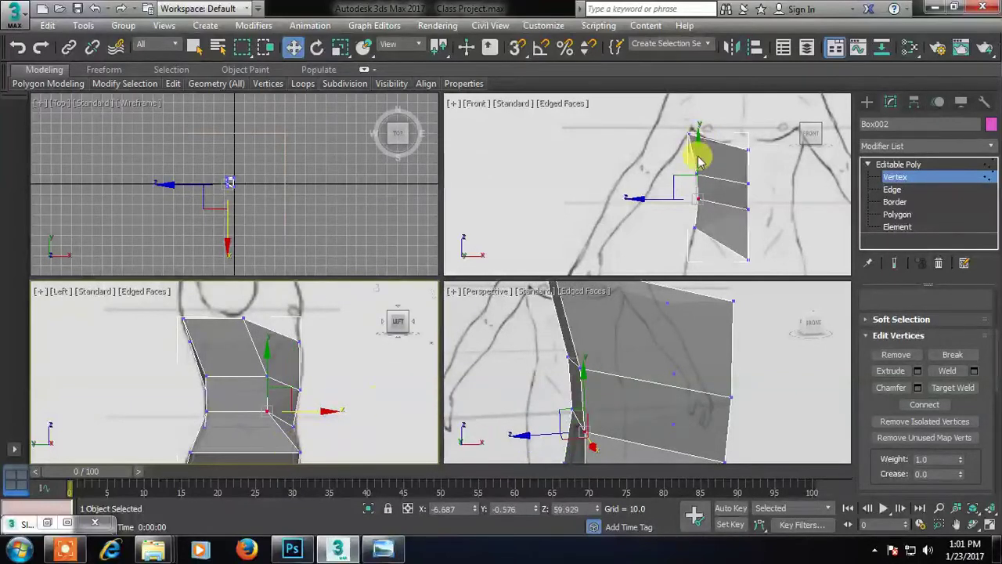
Step: Move the bottom row's outer front vertex back to Y about -0.75 in the left view
{"action": "middle_click_drag", "start_coordinate": [351, 396], "coordinate": [360, 341]}
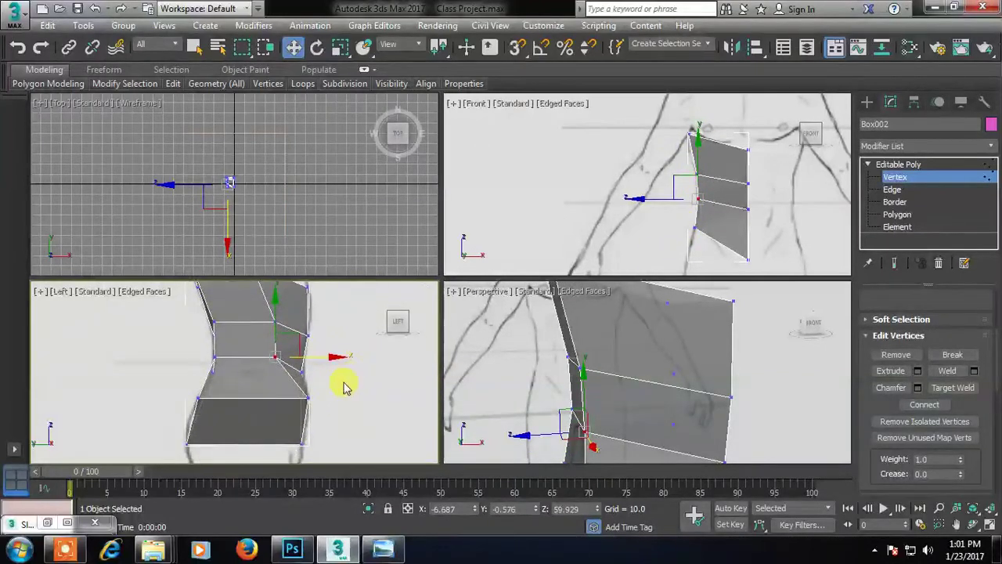
{"action": "left_click", "coordinate": [304, 399]}
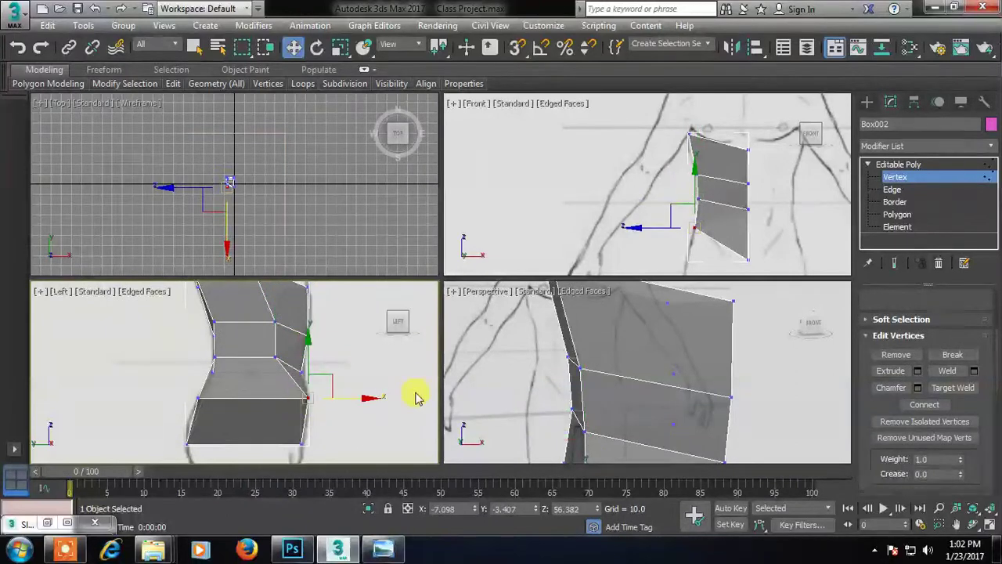
{"action": "middle_click_drag", "start_coordinate": [414, 394], "coordinate": [448, 338]}
{"action": "scroll", "coordinate": [570, 364], "scroll_direction": "down", "scroll_amount": 3}
{"action": "scroll", "coordinate": [512, 376], "scroll_direction": "up", "scroll_amount": 2}
{"action": "middle_click_drag", "start_coordinate": [346, 347], "coordinate": [343, 391]}
{"action": "left_click_drag", "start_coordinate": [378, 406], "coordinate": [347, 395]}
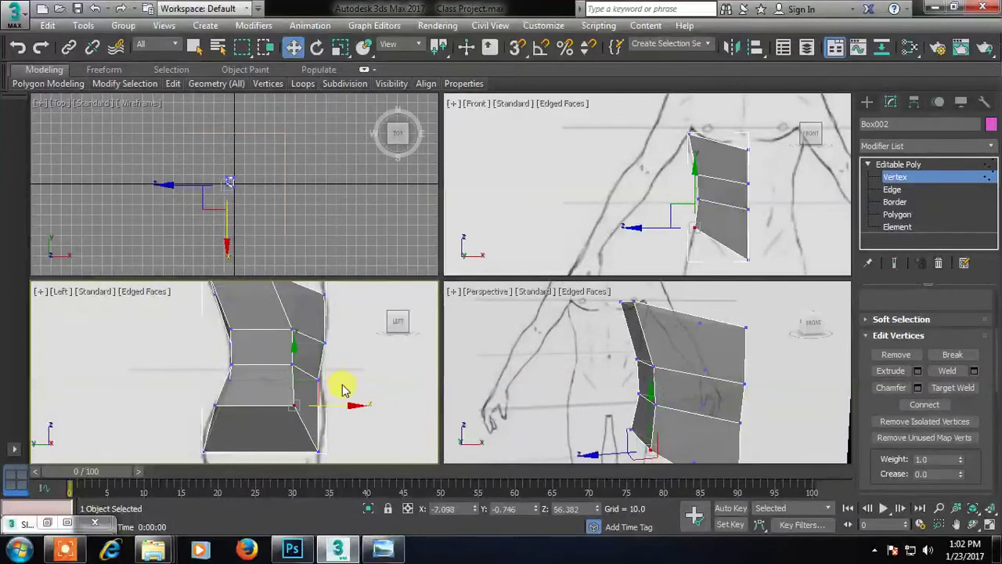
Step: Move the top row's outer back vertex forward to Y about 4.4 in the left view
{"action": "middle_click_drag", "start_coordinate": [297, 348], "coordinate": [304, 366]}
{"action": "scroll", "coordinate": [305, 371], "scroll_direction": "down", "scroll_amount": 3}
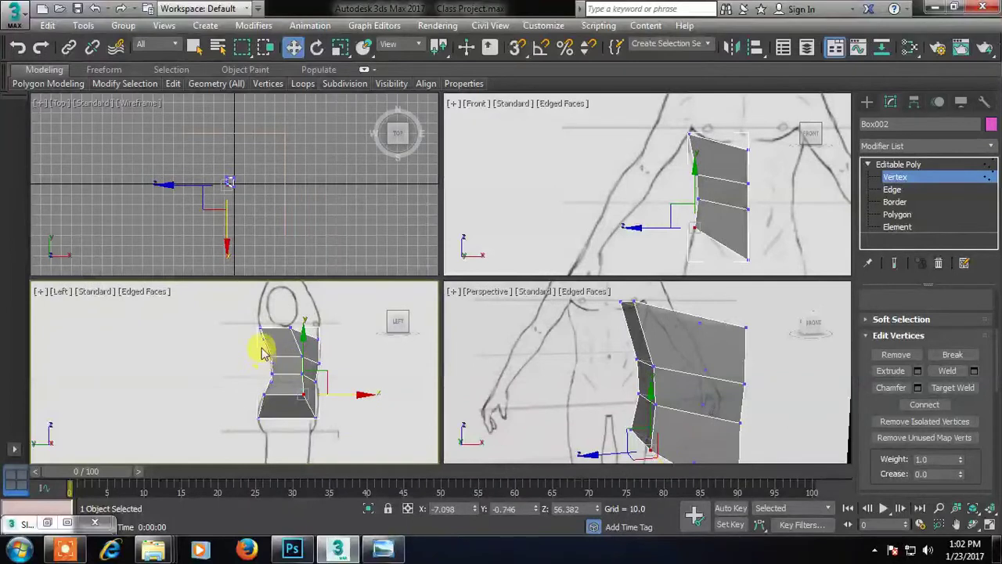
{"action": "scroll", "coordinate": [262, 353], "scroll_direction": "up", "scroll_amount": 5}
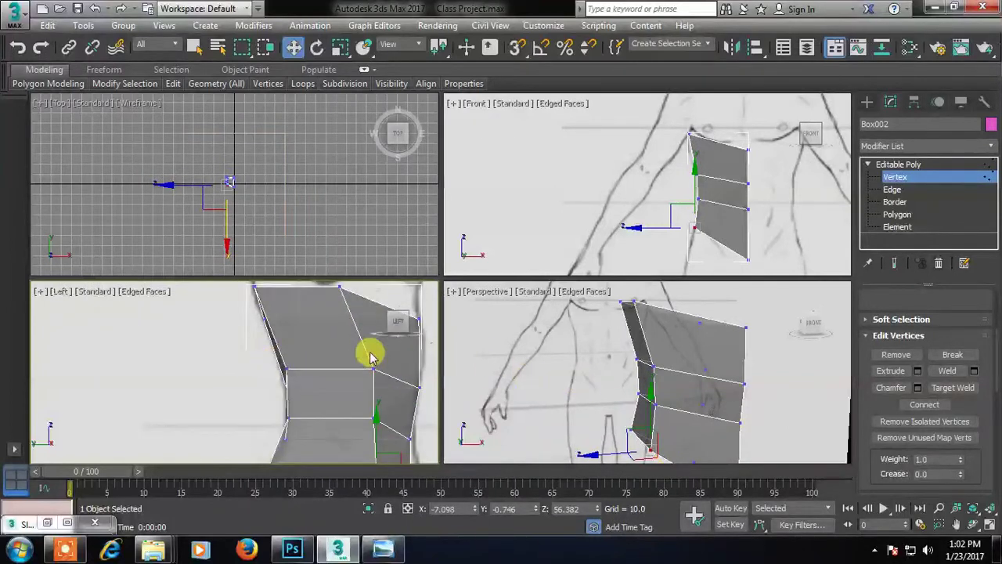
{"action": "scroll", "coordinate": [369, 347], "scroll_direction": "down", "scroll_amount": 2}
{"action": "left_click", "coordinate": [261, 352]}
{"action": "middle_click_drag", "start_coordinate": [364, 380], "coordinate": [351, 347]}
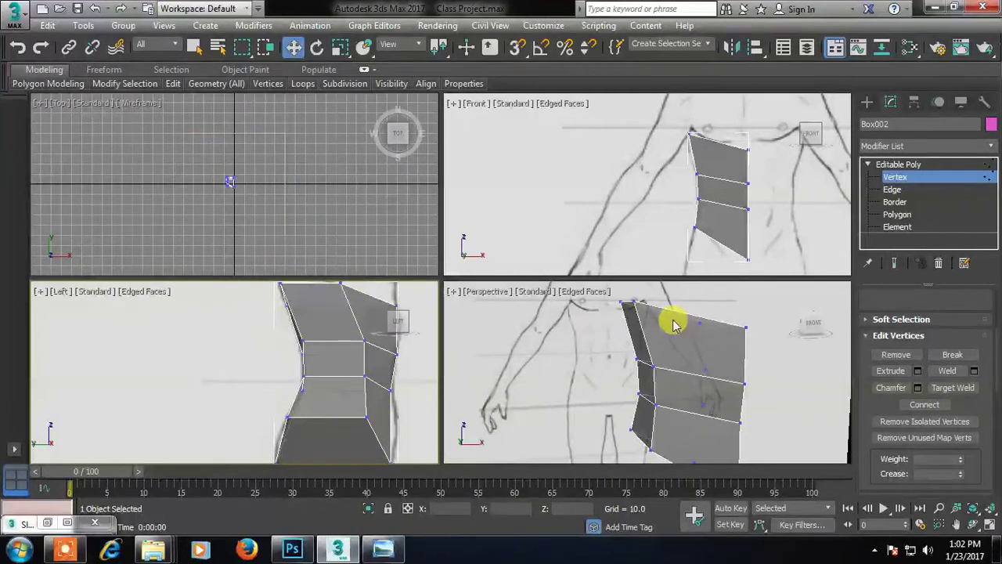
{"action": "left_click", "coordinate": [624, 306]}
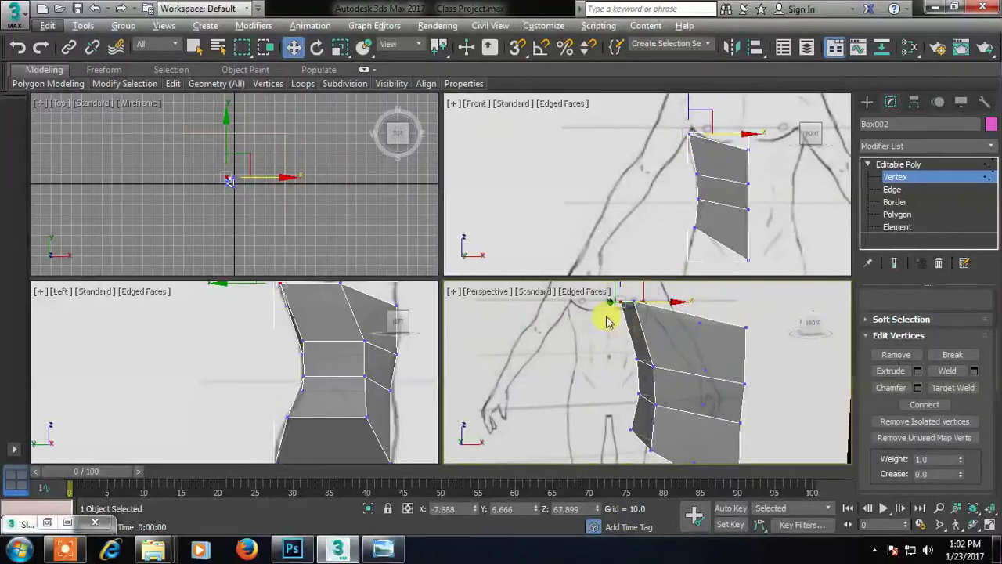
{"action": "scroll", "coordinate": [292, 341], "scroll_direction": "down", "scroll_amount": 3}
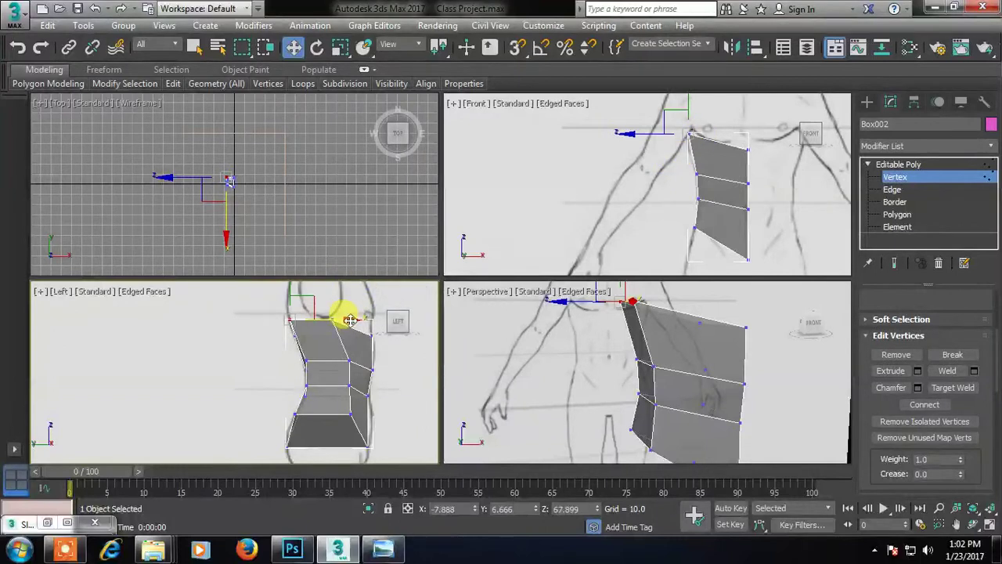
{"action": "left_click_drag", "start_coordinate": [345, 320], "coordinate": [364, 318]}
Step: Move the top row's outer back vertex further forward to Y about 3.9
{"action": "left_click", "coordinate": [305, 358]}
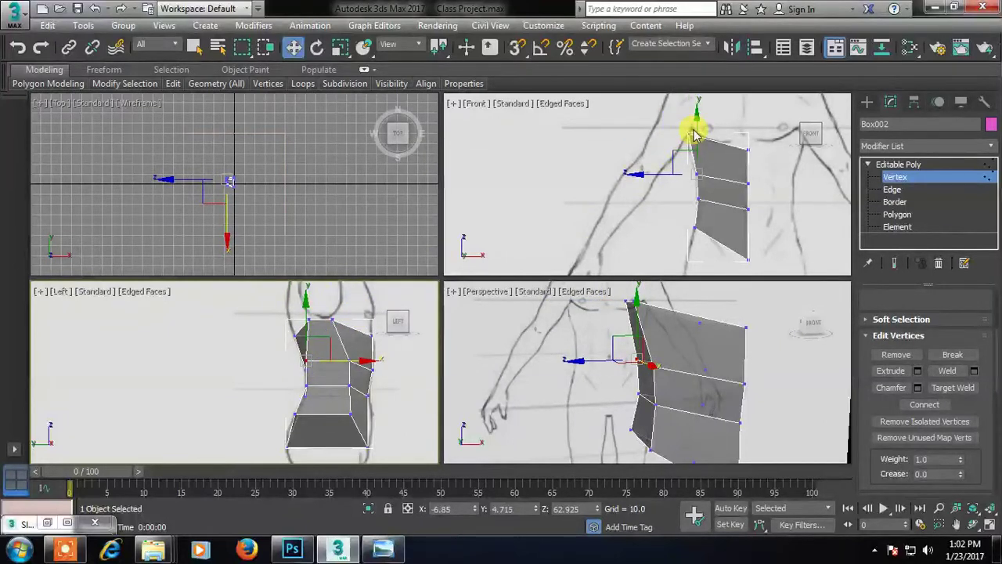
{"action": "left_click", "coordinate": [332, 325]}
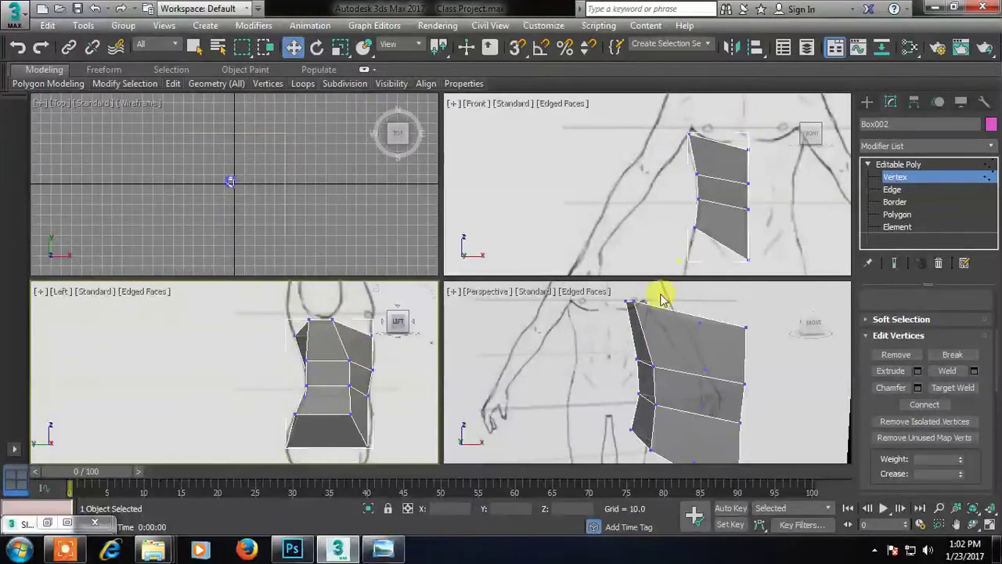
{"action": "left_click", "coordinate": [633, 300]}
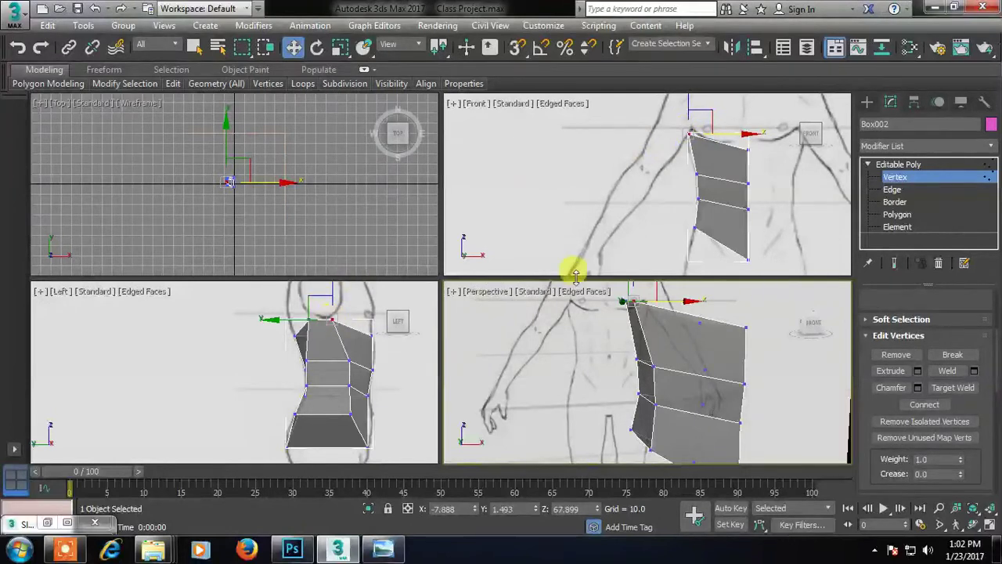
{"action": "middle_click_drag", "start_coordinate": [615, 331], "coordinate": [617, 304], "text": "alt"}
{"action": "left_click_drag", "start_coordinate": [617, 304], "coordinate": [603, 290]}
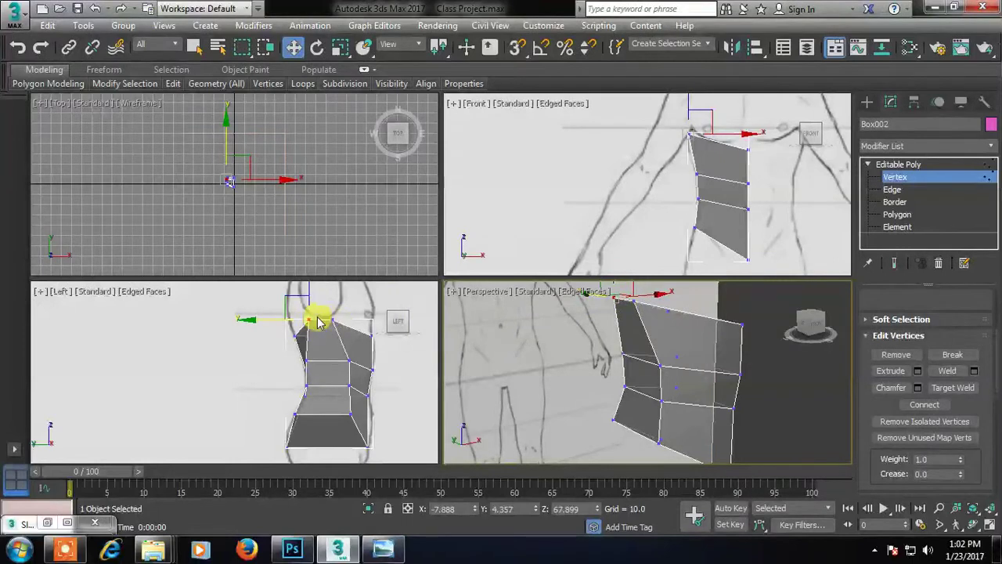
{"action": "left_click", "coordinate": [258, 319]}
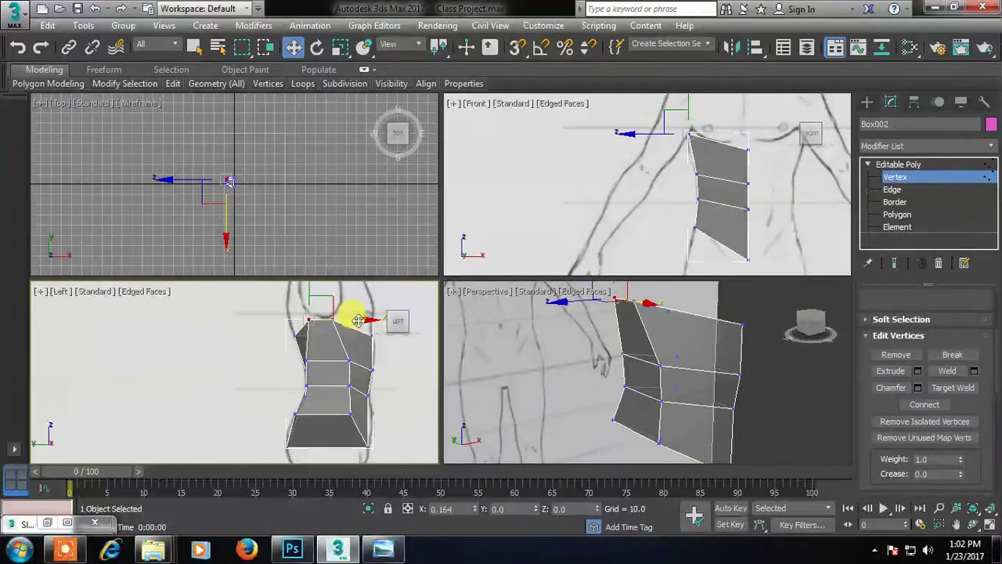
{"action": "left_click_drag", "start_coordinate": [357, 318], "coordinate": [352, 385]}
Step: Try the third row's outer back vertex at Y about 3.3 and the bottom row's inner back vertex at Y about 5.8
{"action": "left_click", "coordinate": [306, 385]}
{"action": "scroll", "coordinate": [284, 423], "scroll_direction": "up", "scroll_amount": 4}
{"action": "scroll", "coordinate": [311, 421], "scroll_direction": "down", "scroll_amount": 3}
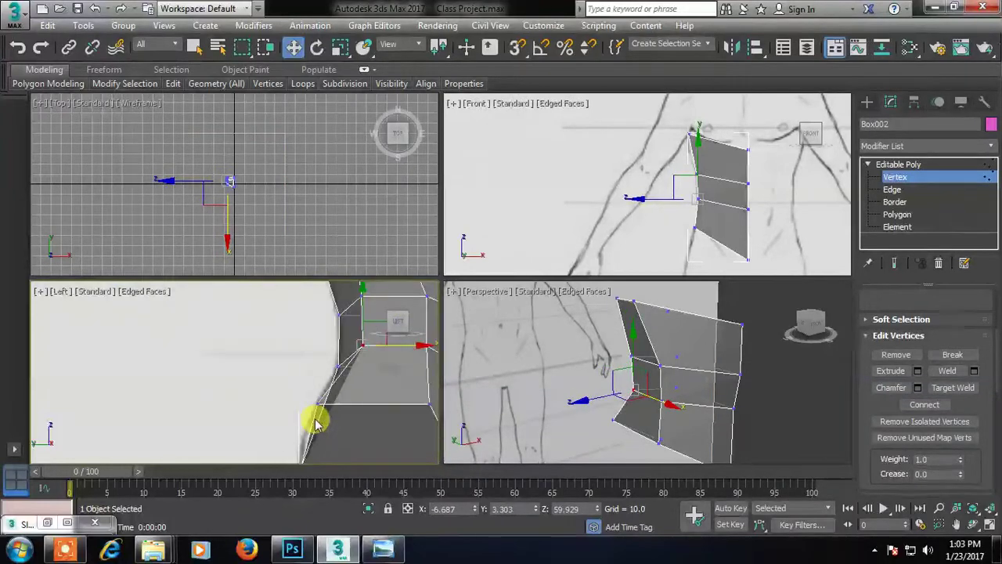
{"action": "scroll", "coordinate": [313, 407], "scroll_direction": "up", "scroll_amount": 2}
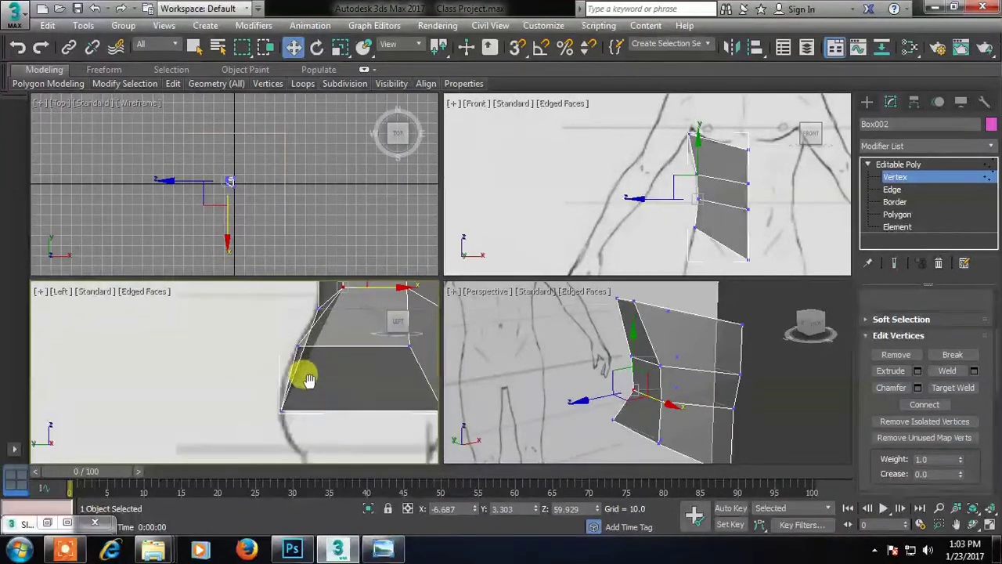
{"action": "left_click", "coordinate": [278, 408]}
{"action": "left_click_drag", "start_coordinate": [321, 412], "coordinate": [343, 410]}
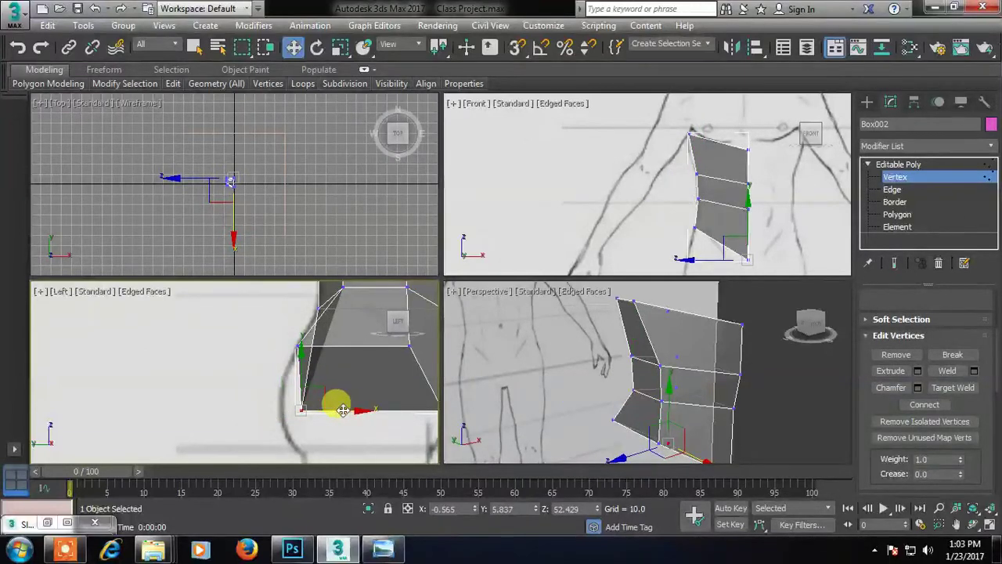
{"action": "key", "text": "ctrl+z"}
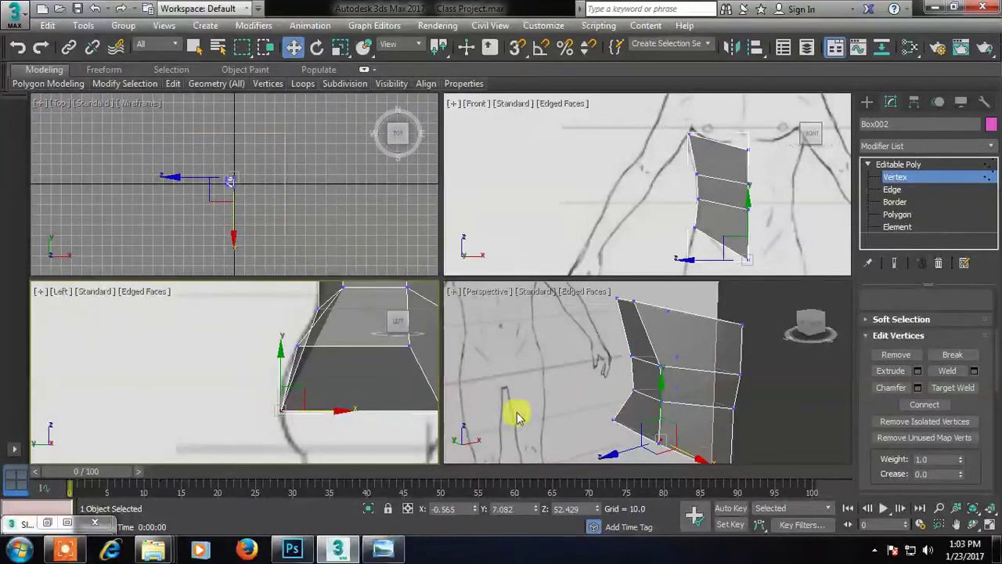
Step: Undo the forward moves of the second and third rows' outer back vertices
{"action": "left_click", "coordinate": [605, 415]}
{"action": "left_click", "coordinate": [385, 324]}
{"action": "key", "text": "ctrl+z"}
{"action": "key", "text": "ctrl+z"}
{"action": "middle_click_drag", "start_coordinate": [365, 321], "coordinate": [361, 368]}
{"action": "key", "text": "ctrl+z"}
{"action": "middle_click_drag", "start_coordinate": [331, 330], "coordinate": [324, 381]}
{"action": "key", "text": "ctrl+z"}
{"action": "key", "text": "ctrl+z"}
Step: Move the second row's outer back vertex forward in the left view, roughly beneath the top row's outer back vertex
{"action": "middle_click_drag", "start_coordinate": [340, 336], "coordinate": [332, 396]}
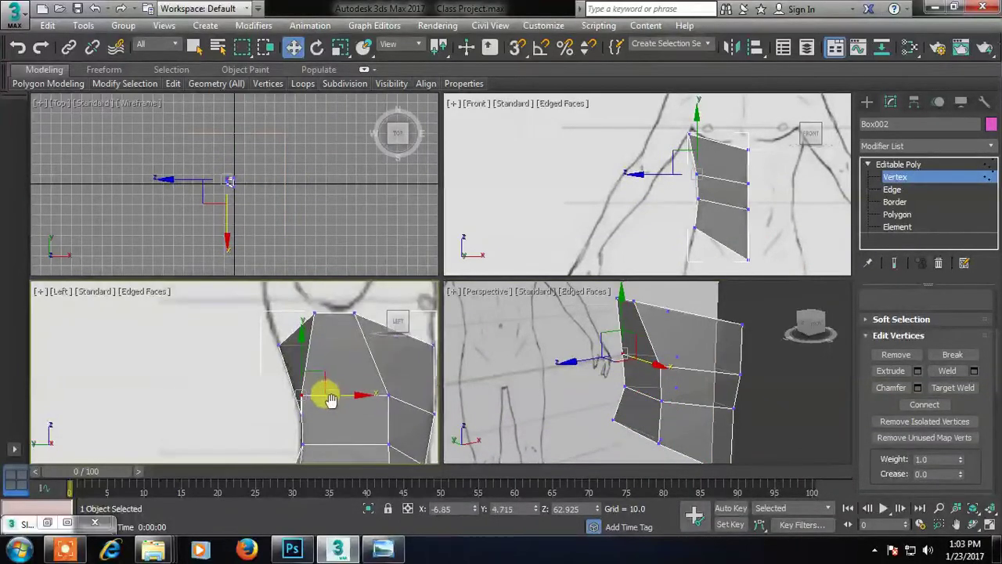
{"action": "left_click", "coordinate": [320, 318]}
{"action": "left_click", "coordinate": [315, 315]}
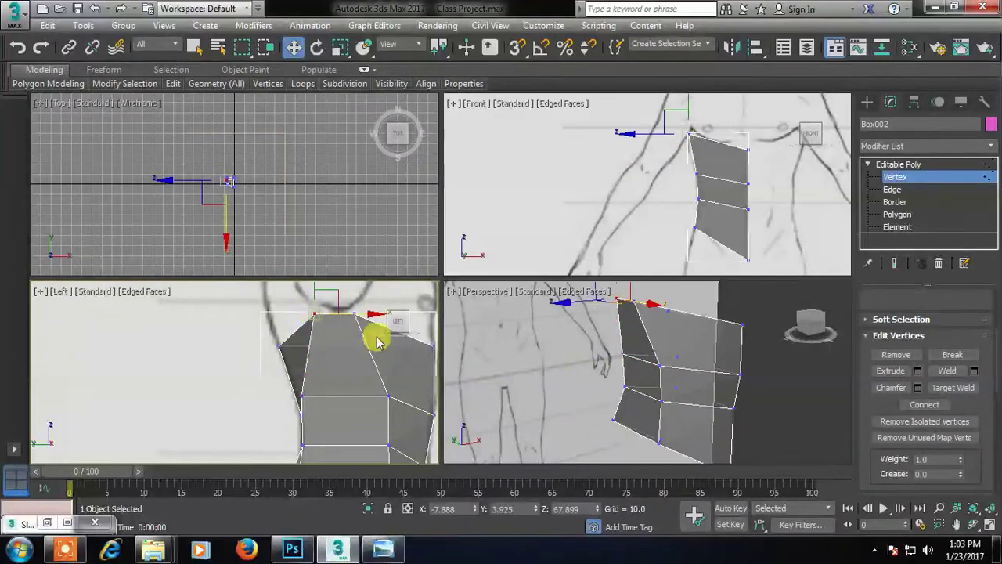
{"action": "middle_click_drag", "start_coordinate": [603, 358], "coordinate": [613, 352], "text": "alt"}
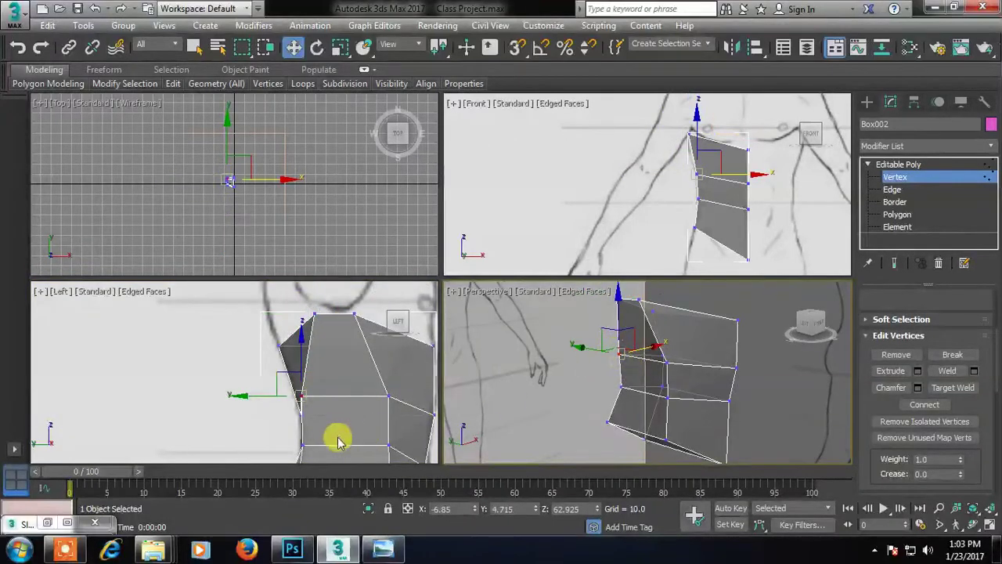
{"action": "scroll", "coordinate": [330, 411], "scroll_direction": "down", "scroll_amount": 4}
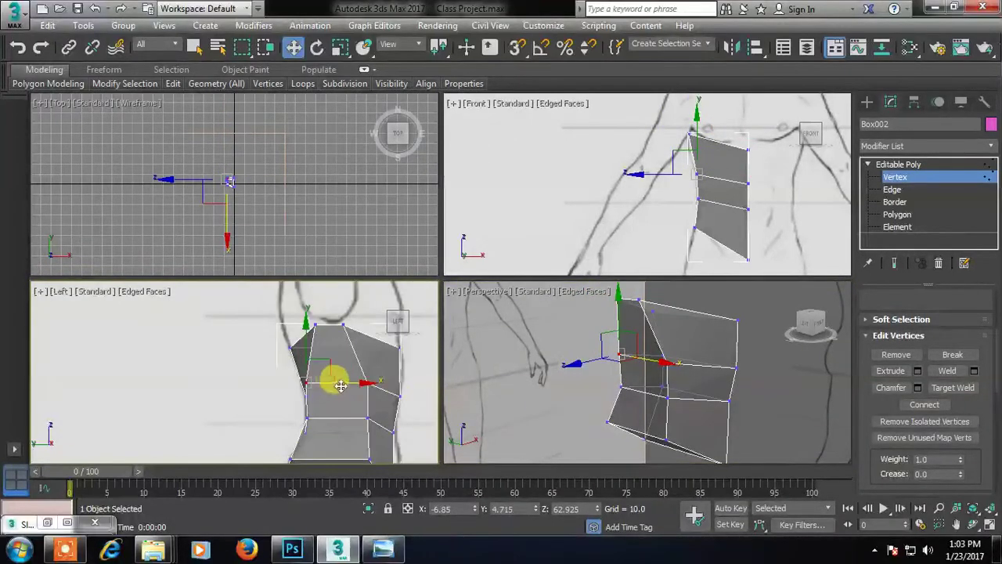
{"action": "mouse_move", "coordinate": [337, 382]}
{"action": "left_mouse_down"}
{"action": "mouse_move", "coordinate": [359, 382]}
{"action": "mouse_move", "coordinate": [349, 381]}
{"action": "left_mouse_up"}
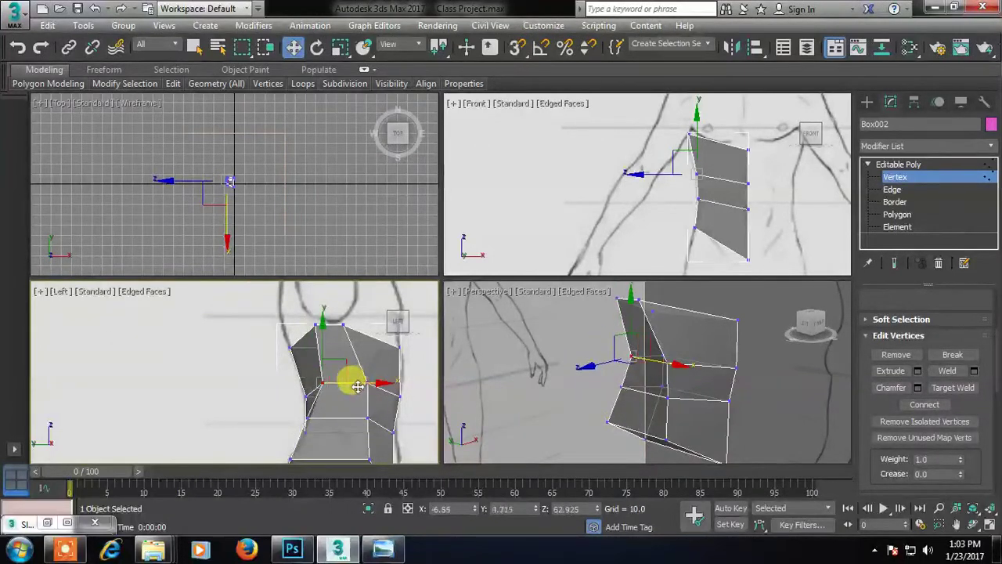
Step: Move the third row's outer back vertex forward to Y about 3.3 in the left view
{"action": "left_click", "coordinate": [615, 381]}
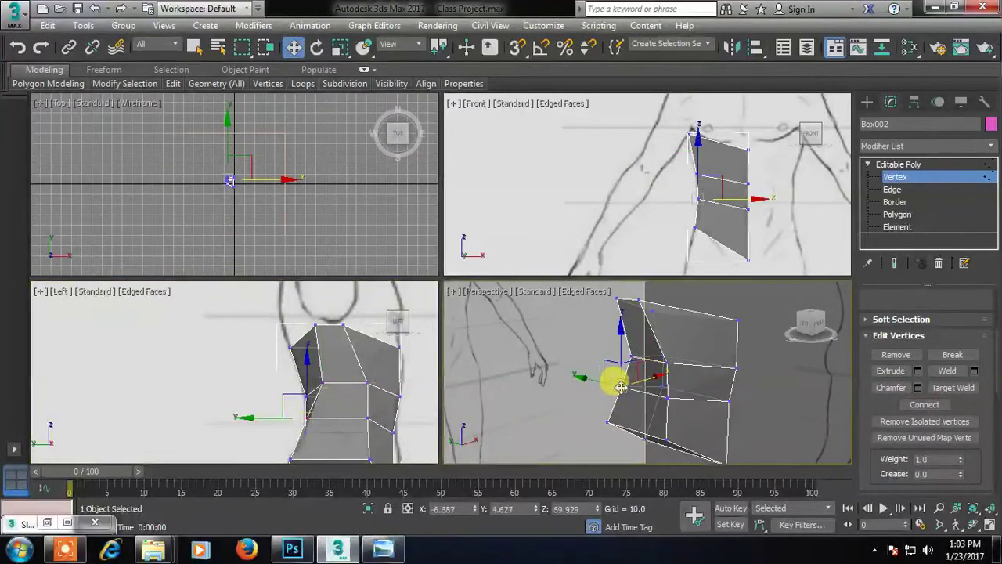
{"action": "right_click", "coordinate": [219, 402]}
{"action": "mouse_move", "coordinate": [358, 418]}
{"action": "left_mouse_down"}
{"action": "mouse_move", "coordinate": [367, 409]}
{"action": "mouse_move", "coordinate": [358, 411]}
{"action": "left_mouse_up"}
{"action": "middle_click_drag", "start_coordinate": [322, 450], "coordinate": [331, 425]}
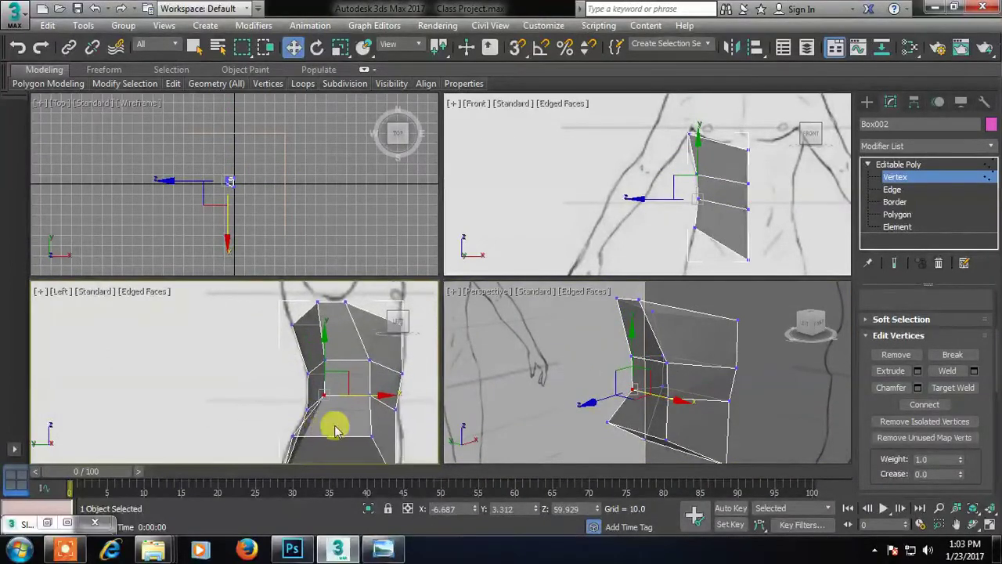
Step: Move the bottom row's outer back vertex forward to Y about 3.9 and check the torso's shape in perspective
{"action": "left_click", "coordinate": [605, 415]}
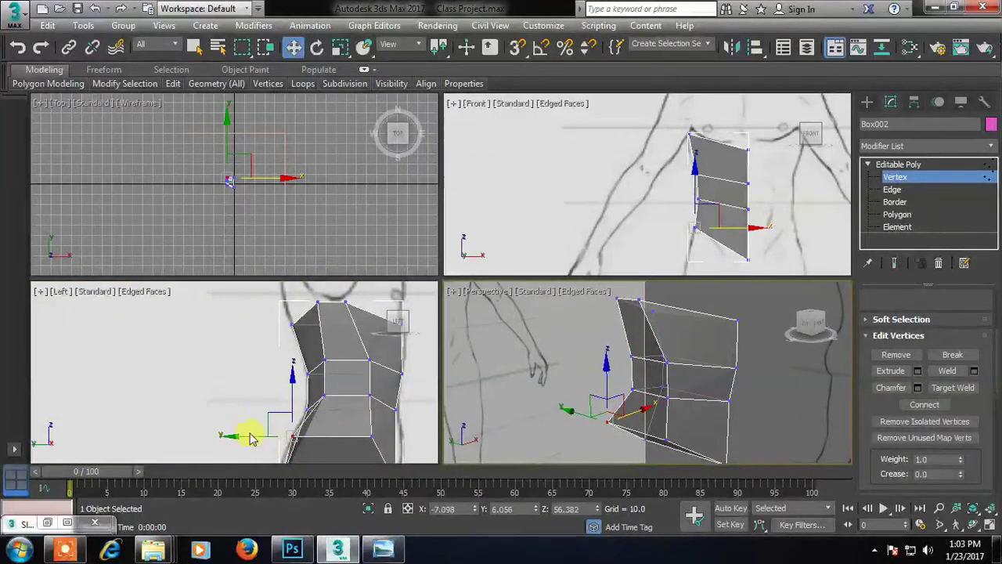
{"action": "right_click", "coordinate": [219, 410]}
{"action": "left_click_drag", "start_coordinate": [344, 436], "coordinate": [368, 436]}
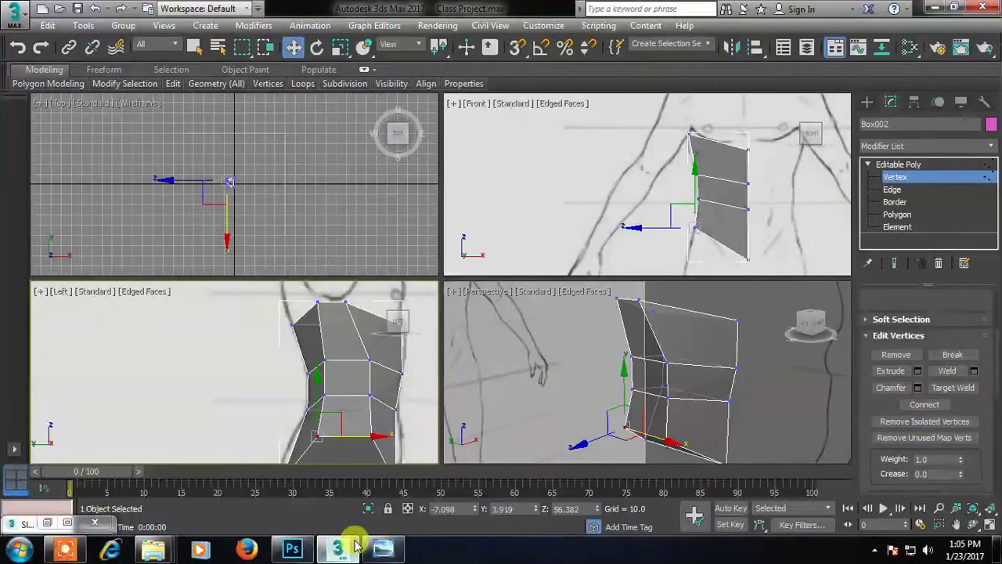
{"action": "mouse_move", "coordinate": [356, 545]}
{"action": "mouse_move", "coordinate": [705, 406]}
{"action": "middle_mouse_down", "text": "alt"}
{"action": "mouse_move", "coordinate": [678, 419]}
{"action": "mouse_move", "coordinate": [594, 382]}
{"action": "mouse_move", "coordinate": [737, 411]}
{"action": "mouse_move", "coordinate": [688, 415]}
{"action": "mouse_move", "coordinate": [706, 407]}
{"action": "mouse_move", "coordinate": [702, 382]}
{"action": "mouse_move", "coordinate": [739, 429]}
{"action": "mouse_move", "coordinate": [663, 383]}
{"action": "middle_mouse_up", "text": "alt"}
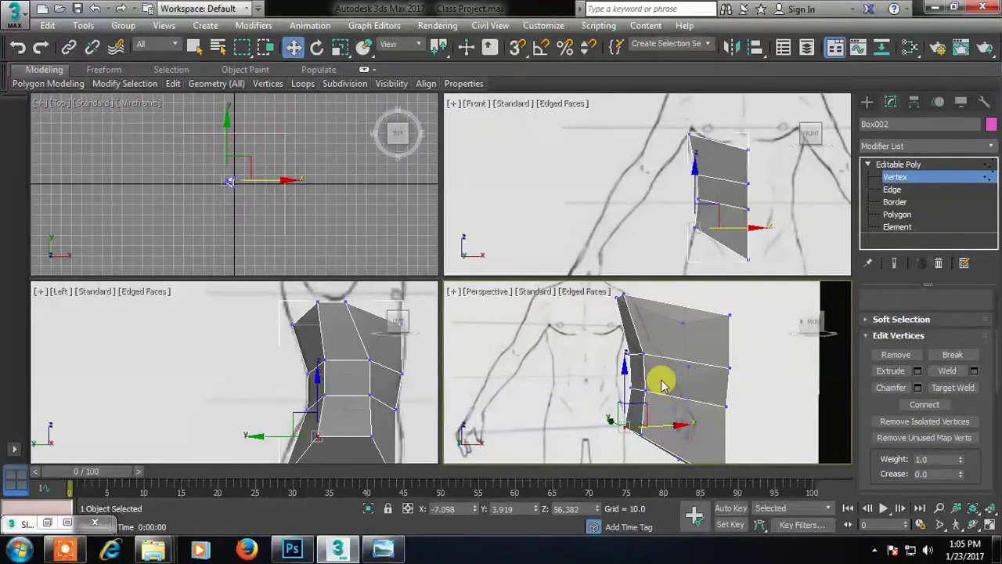
{"action": "mouse_move", "coordinate": [657, 415]}
{"action": "middle_mouse_down", "text": "alt"}
{"action": "mouse_move", "coordinate": [775, 422]}
{"action": "mouse_move", "coordinate": [850, 405]}
{"action": "mouse_move", "coordinate": [646, 420]}
{"action": "middle_mouse_up", "text": "alt"}
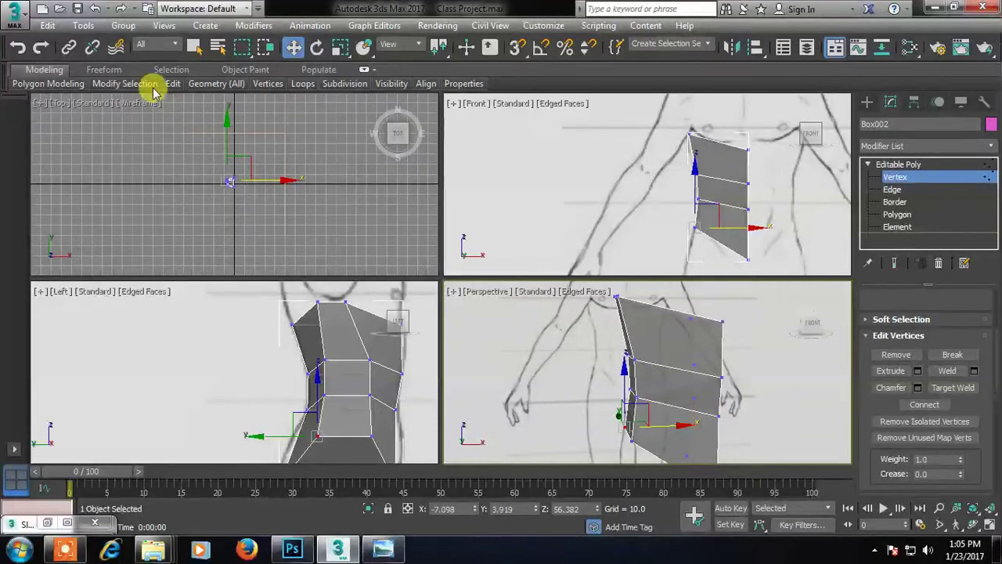
{"action": "left_click", "coordinate": [16, 15]}
{"action": "left_click", "coordinate": [61, 141]}
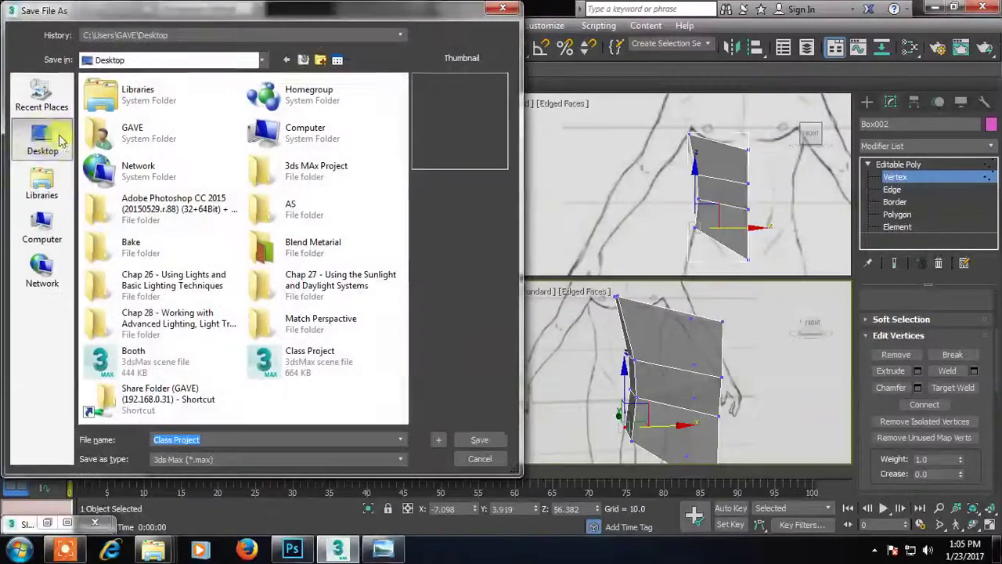
{"action": "left_click", "coordinate": [301, 364]}
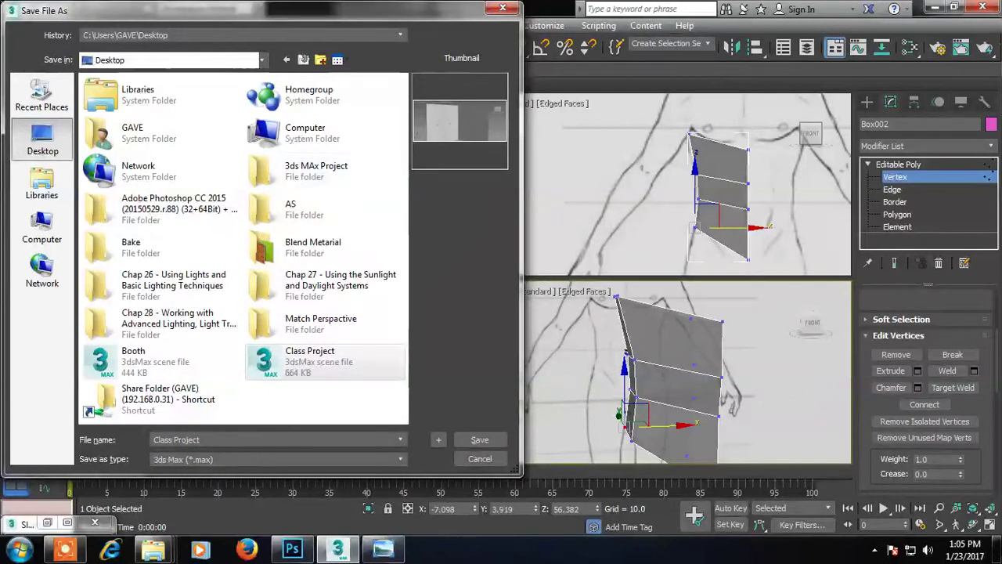
{"action": "left_click", "coordinate": [502, 8]}
{"action": "left_click", "coordinate": [932, 8]}
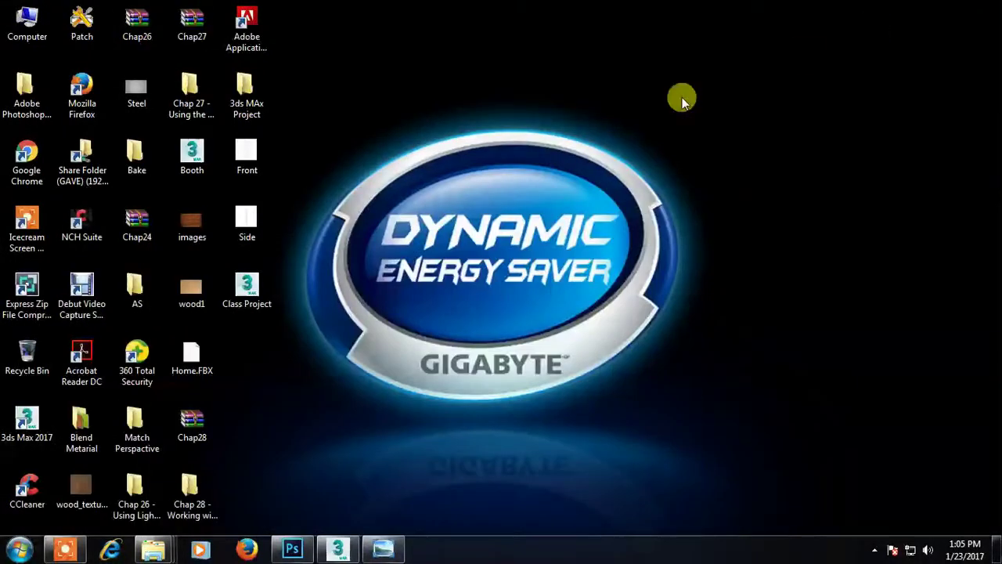
{"action": "left_click", "coordinate": [347, 552]}
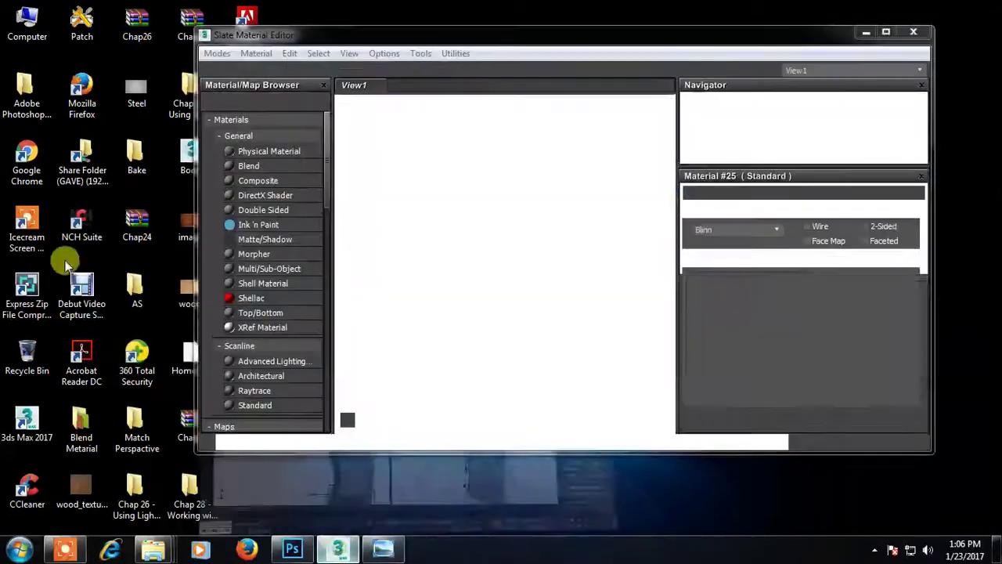
Step: Save the scene to the Desktop as a new file named Class Project1 and close the Slate Material Editor
{"action": "left_click", "coordinate": [14, 11]}
{"action": "left_click", "coordinate": [55, 148]}
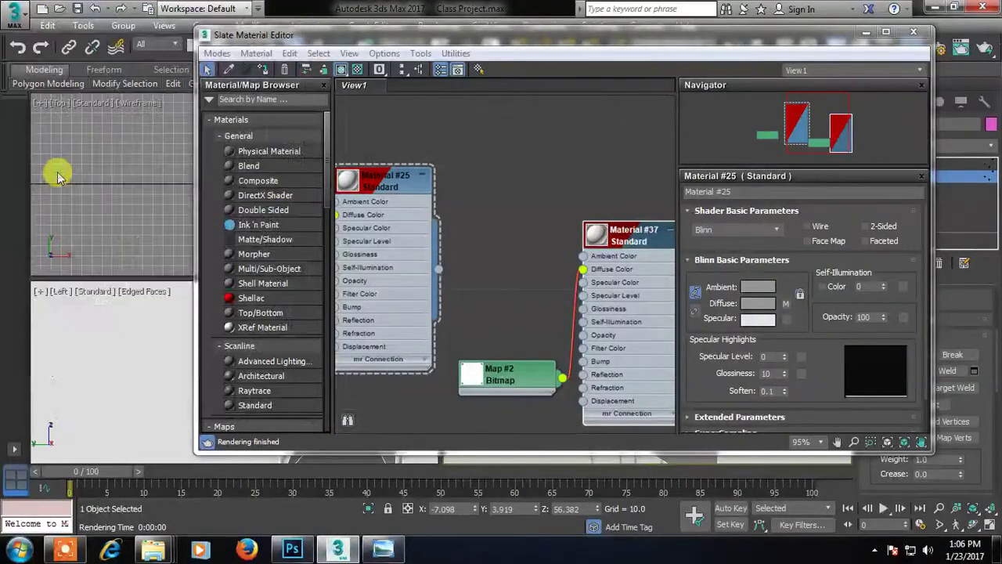
{"action": "left_click", "coordinate": [202, 435]}
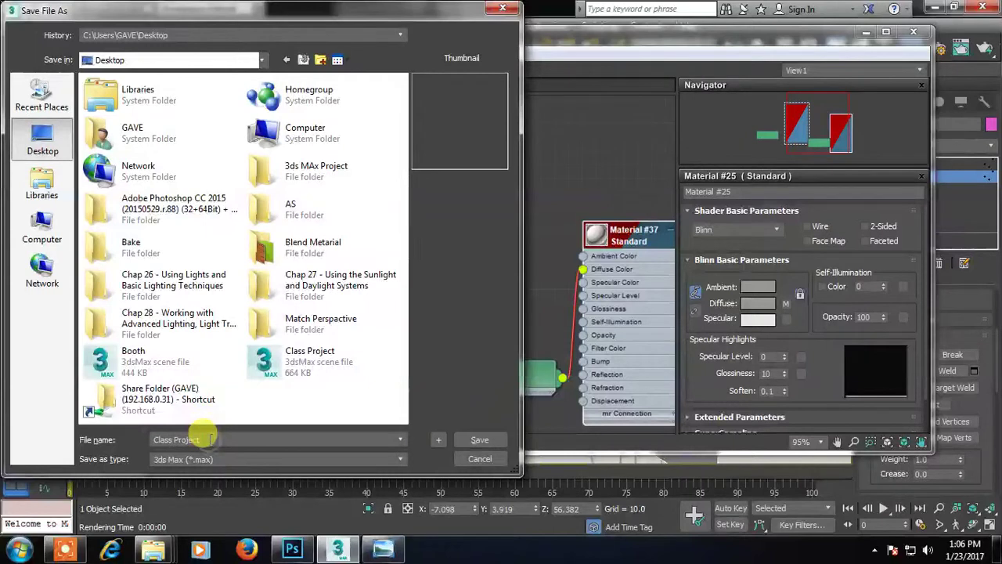
{"action": "type", "text": "1"}
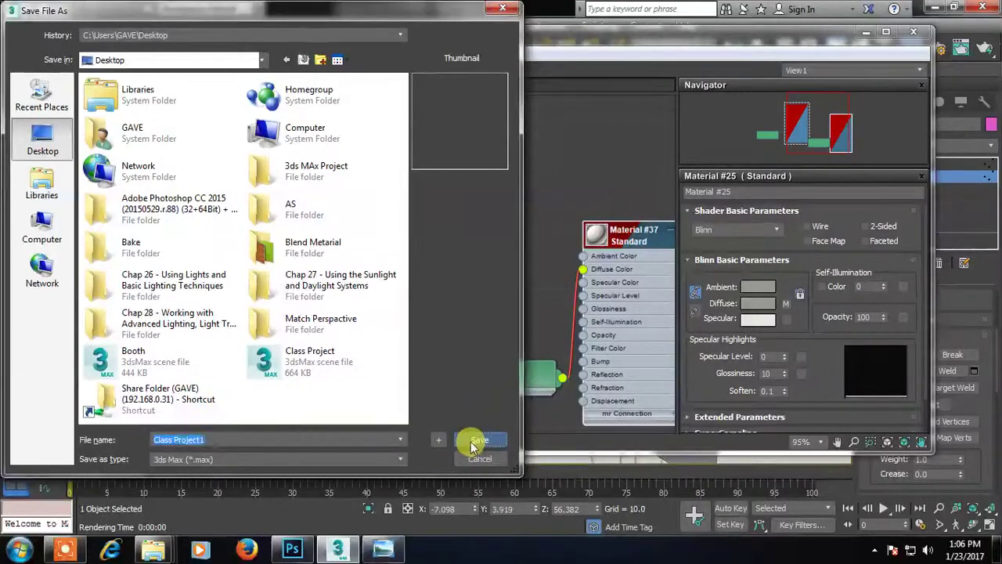
{"action": "left_click", "coordinate": [476, 440]}
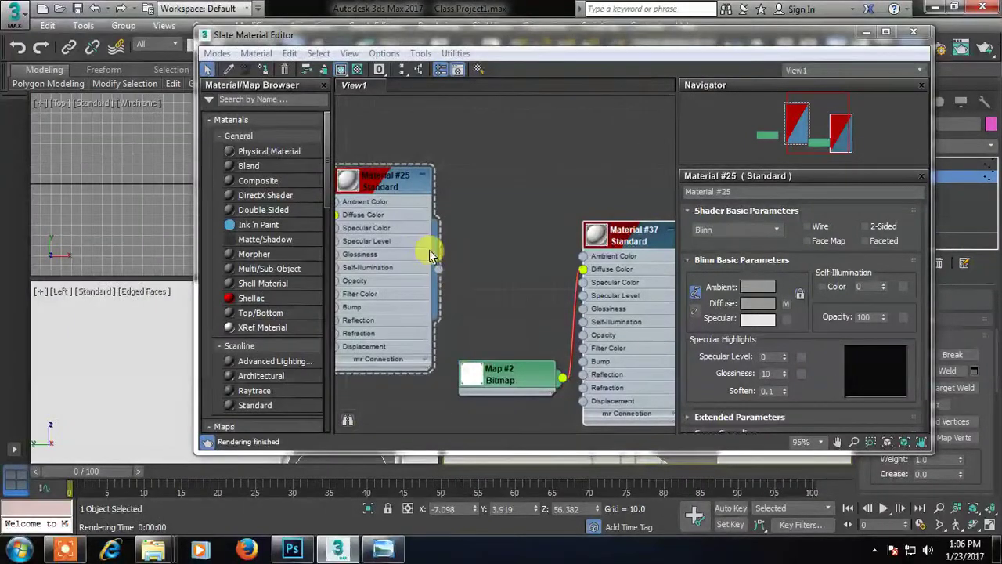
{"action": "left_click", "coordinate": [913, 32]}
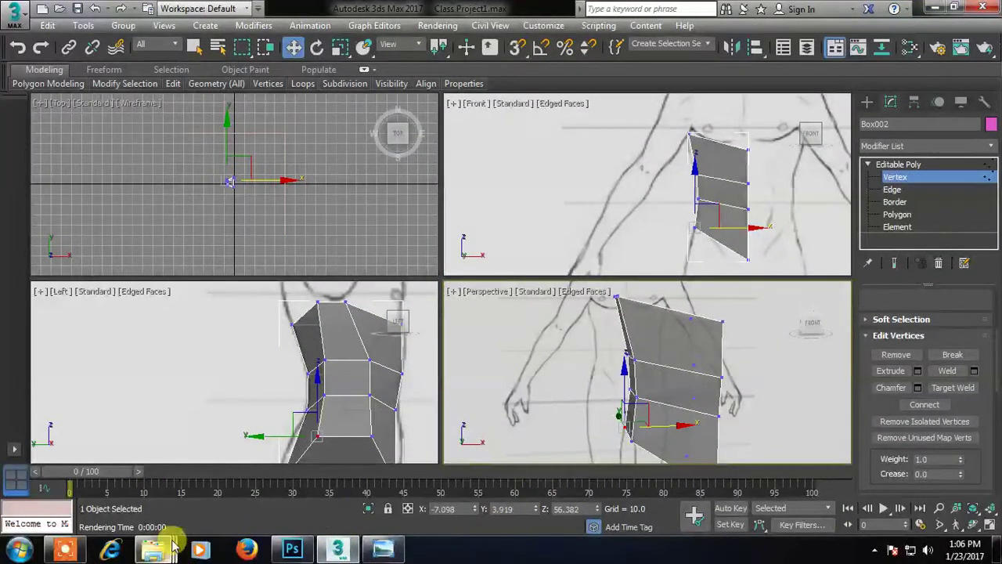
{"action": "left_click", "coordinate": [64, 551]}
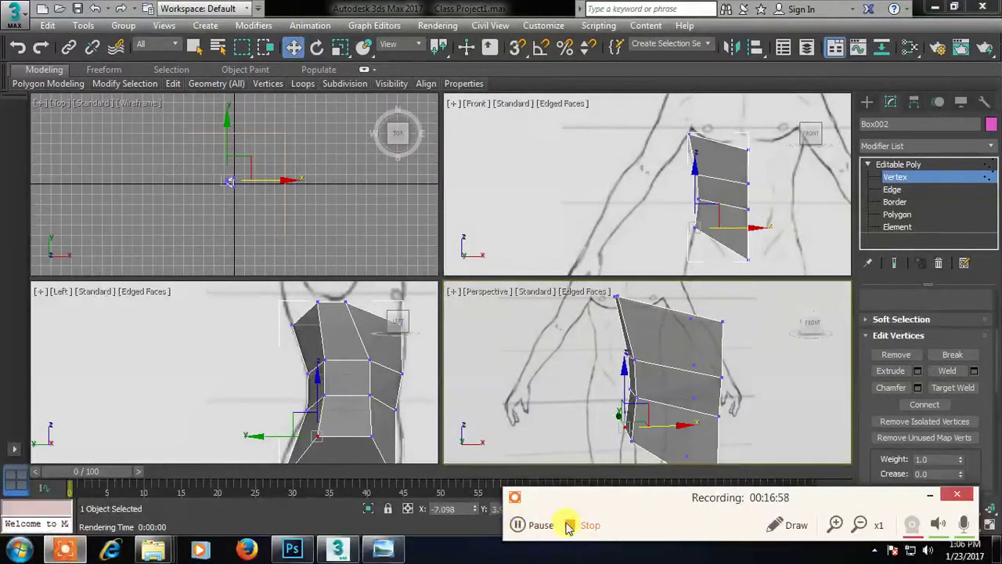